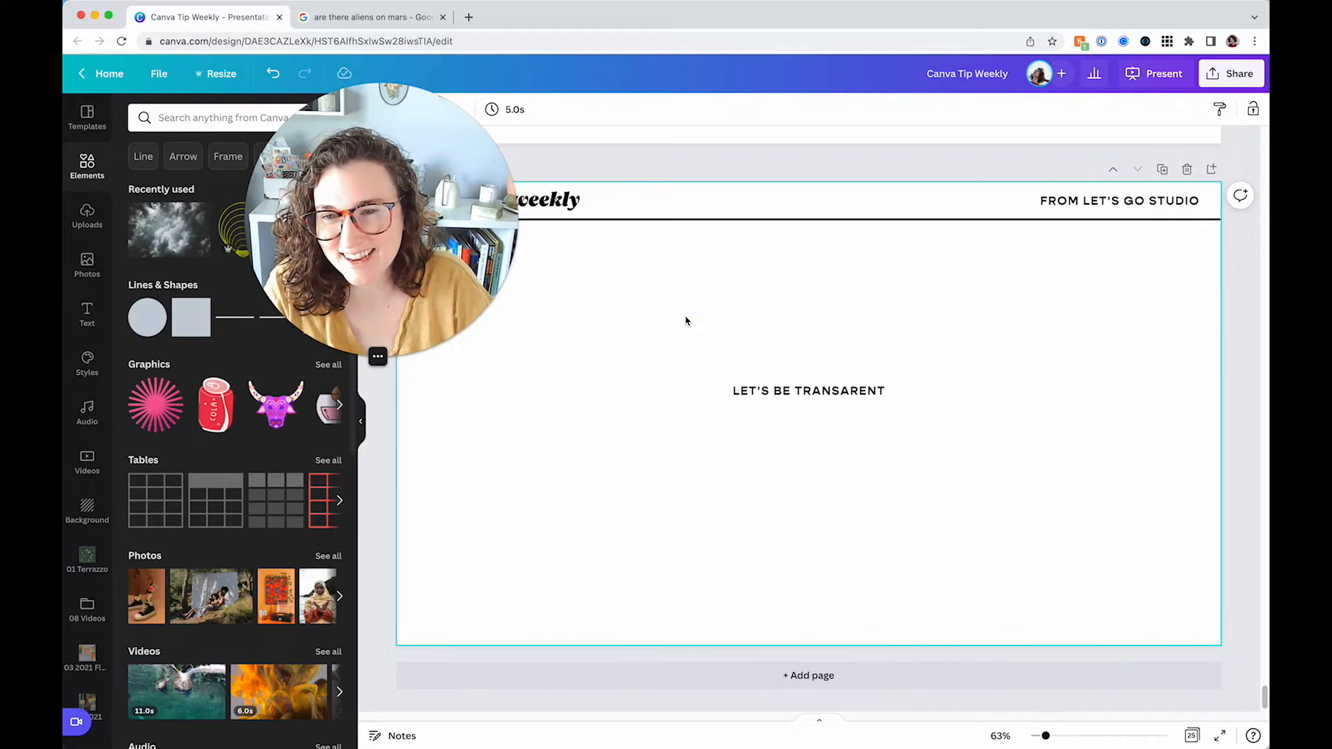
Move the "LET'S BE TRANSARENT" text slightly lower on the page
{"action": "left_click_drag", "start_coordinate": [786, 387], "coordinate": [761, 425]}
{"action": "left_click", "coordinate": [779, 381]}
{"action": "left_click", "coordinate": [731, 341]}
{"action": "left_click", "coordinate": [760, 373]}
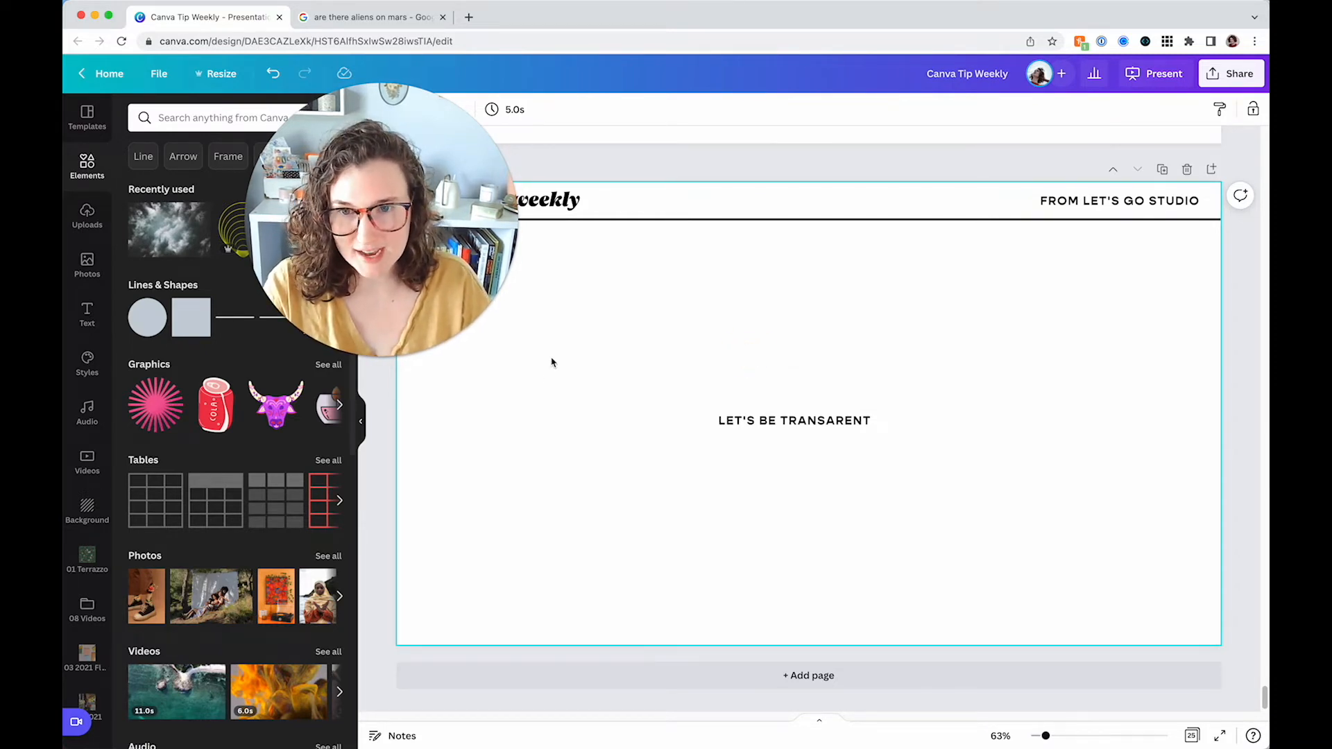
Add two overlapping square shapes to the page, one offset below and left of the other
{"action": "left_click", "coordinate": [190, 317]}
{"action": "left_click_drag", "start_coordinate": [812, 359], "coordinate": [641, 412]}
{"action": "left_click_drag", "start_coordinate": [649, 499], "coordinate": [777, 400]}
{"action": "left_click_drag", "start_coordinate": [405, 140], "coordinate": [1075, 160]}
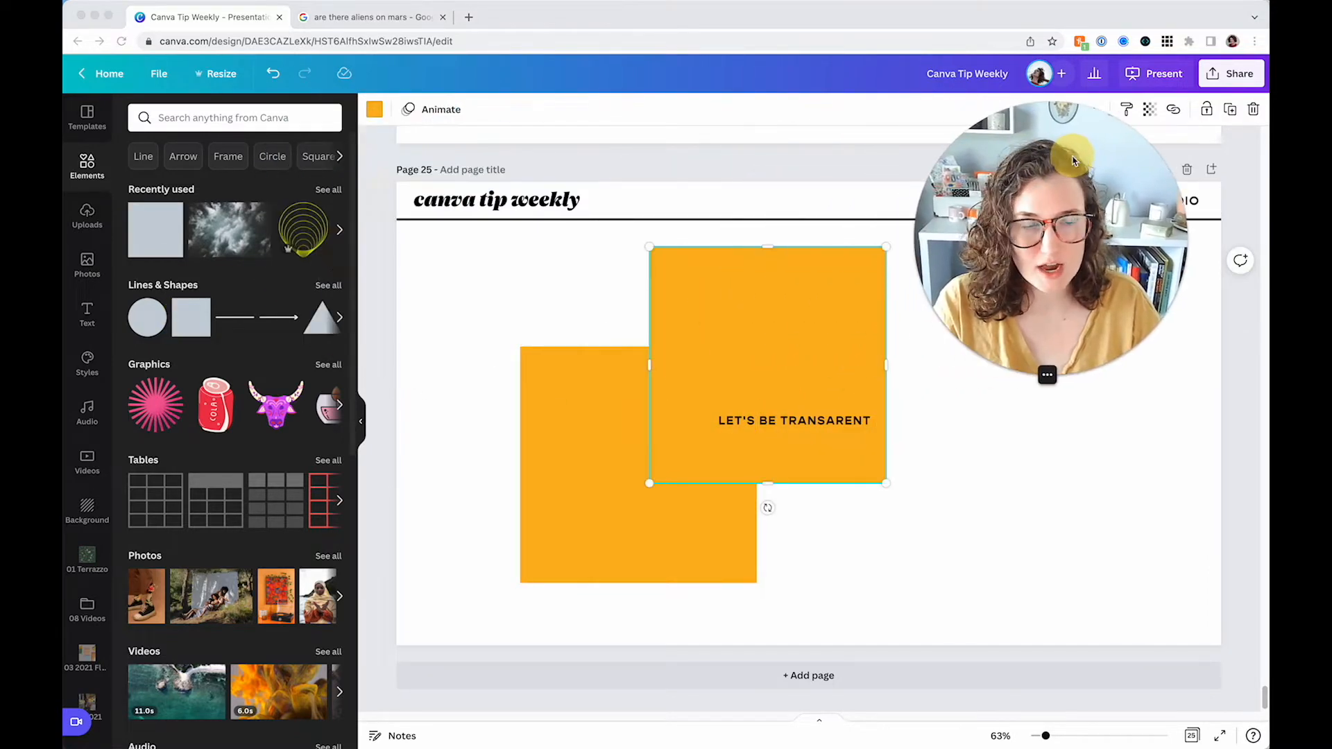
Recolour the upper square with the darker orange document colour
{"action": "left_click", "coordinate": [375, 109]}
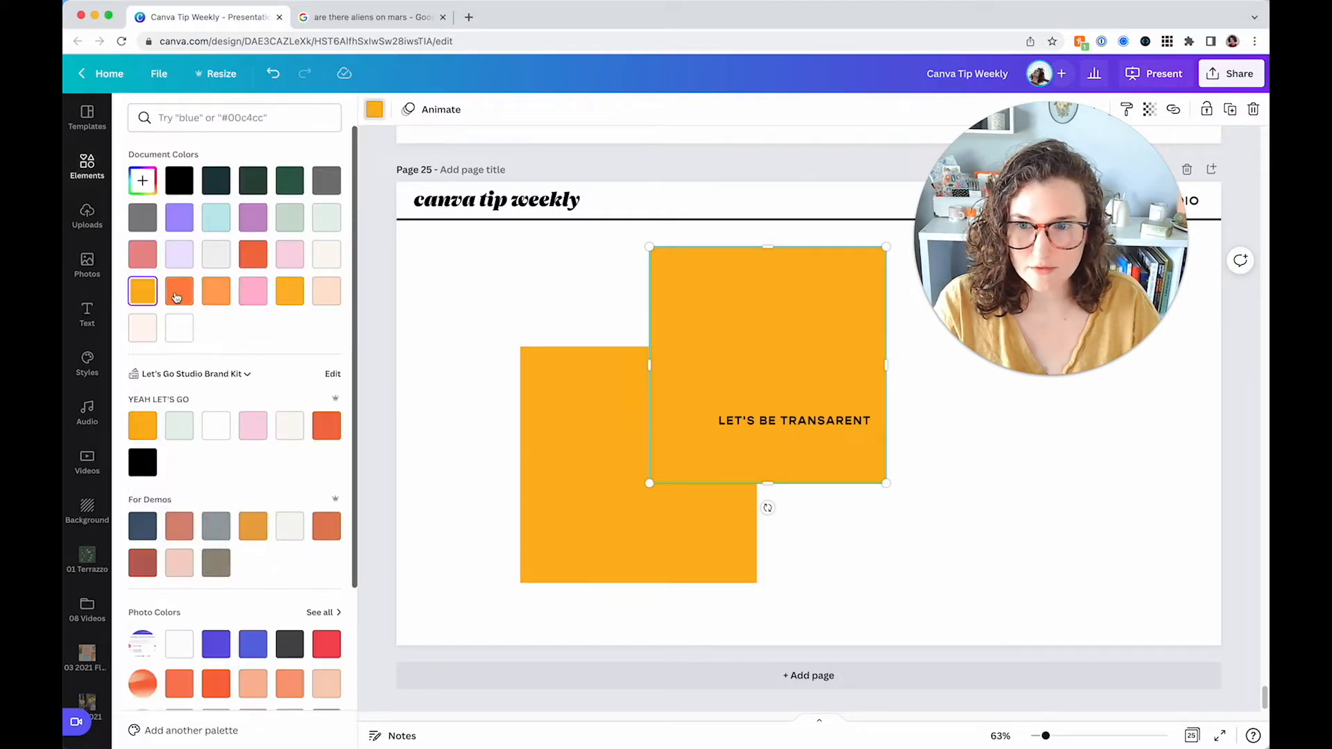
{"action": "left_click", "coordinate": [179, 290]}
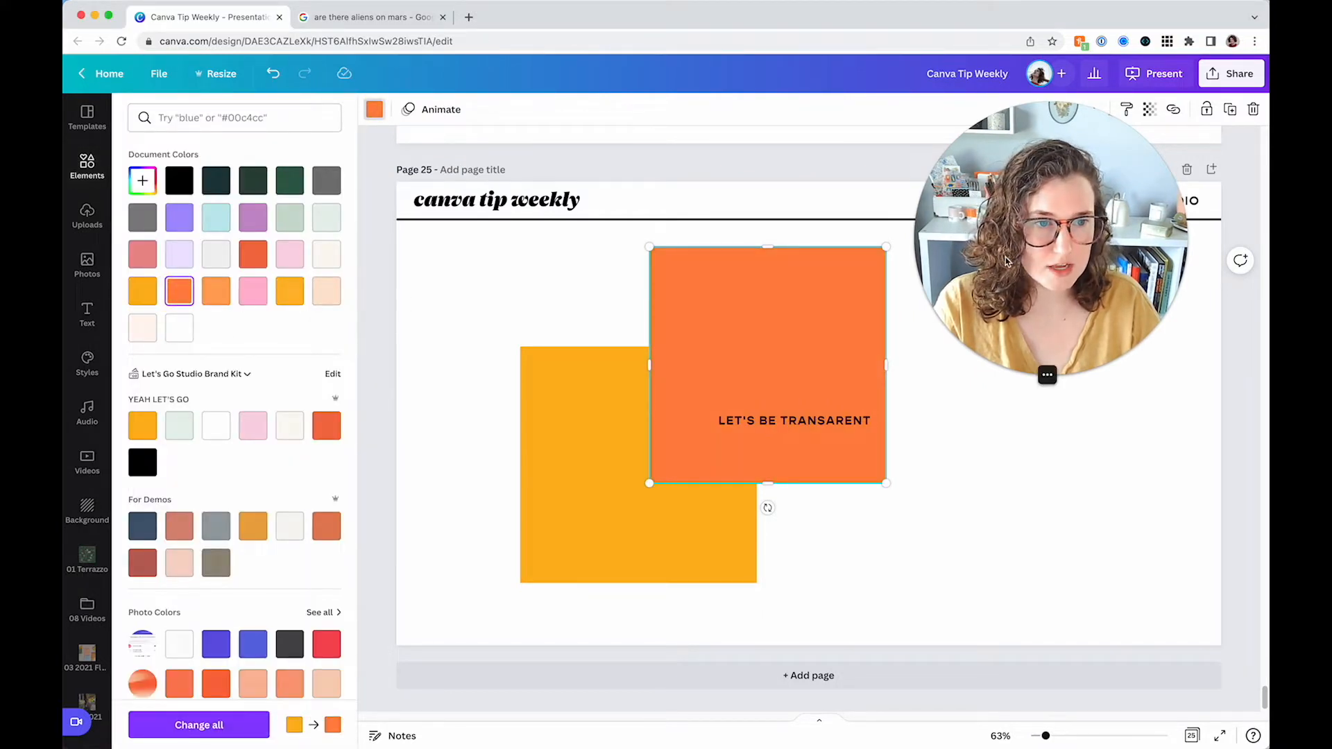
Set the upper square's transparency to 50
{"action": "left_click", "coordinate": [1018, 377]}
{"action": "left_click_drag", "start_coordinate": [978, 310], "coordinate": [391, 185]}
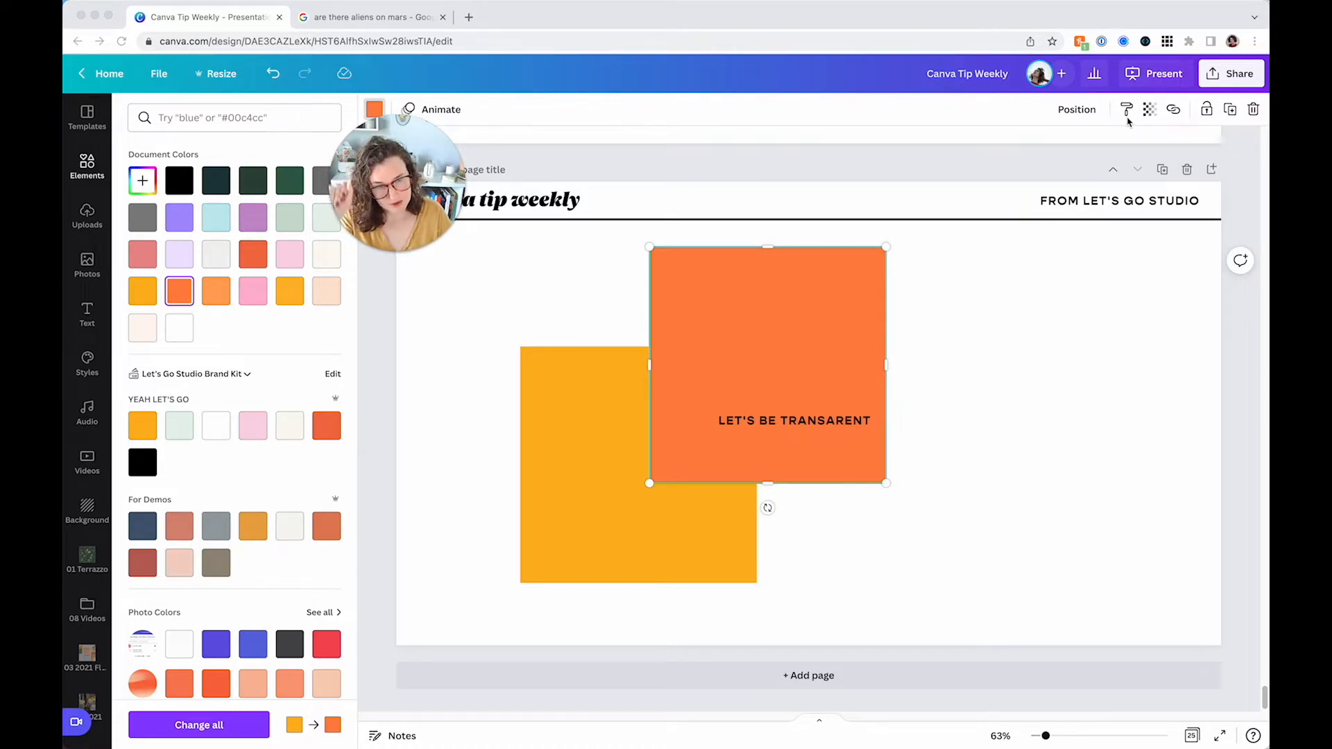
{"action": "left_click", "coordinate": [1154, 119]}
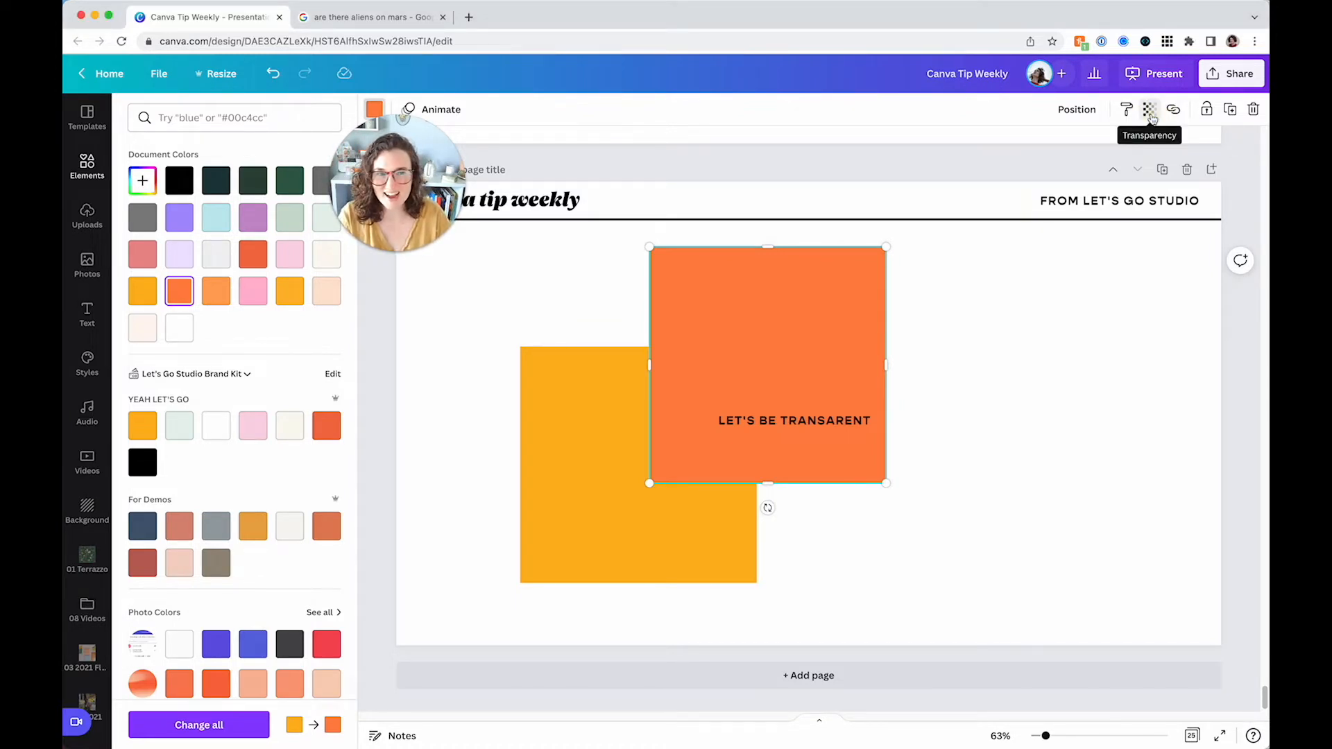
{"action": "left_click", "coordinate": [1151, 118]}
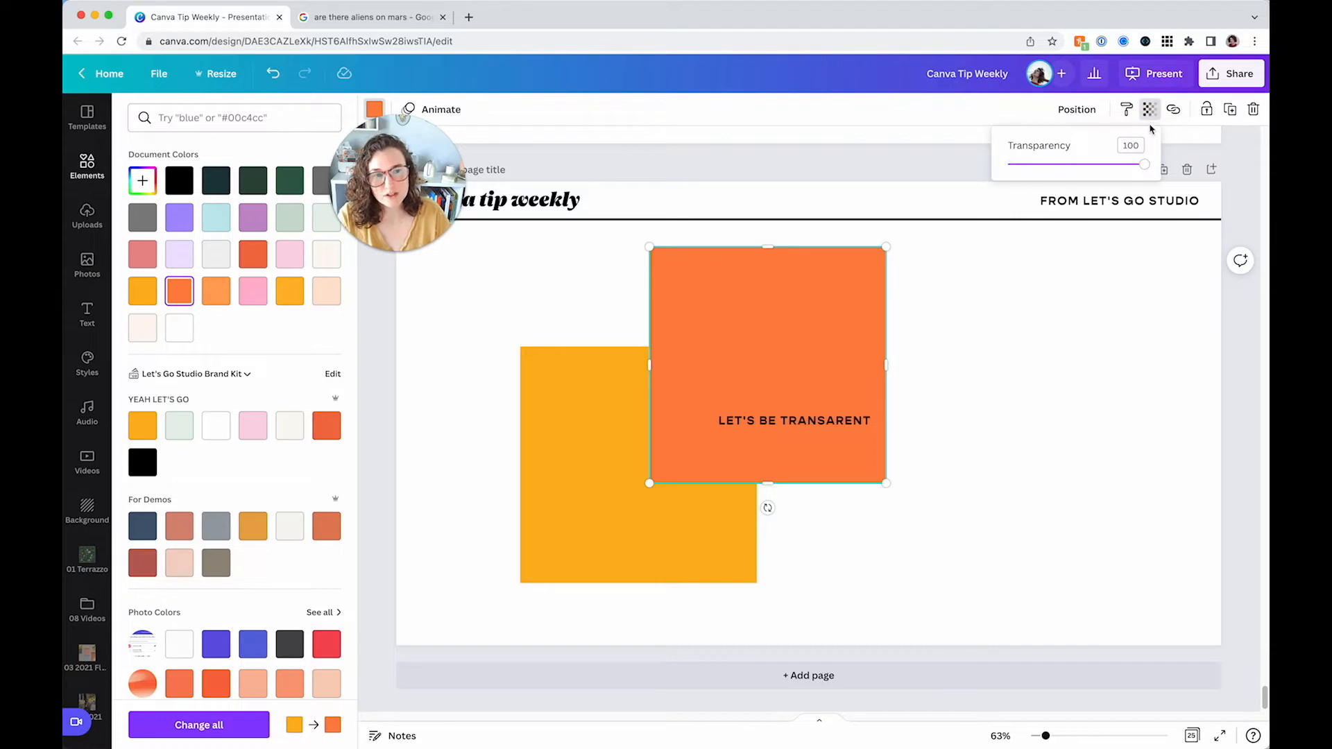
{"action": "left_click_drag", "start_coordinate": [1144, 171], "coordinate": [1076, 168]}
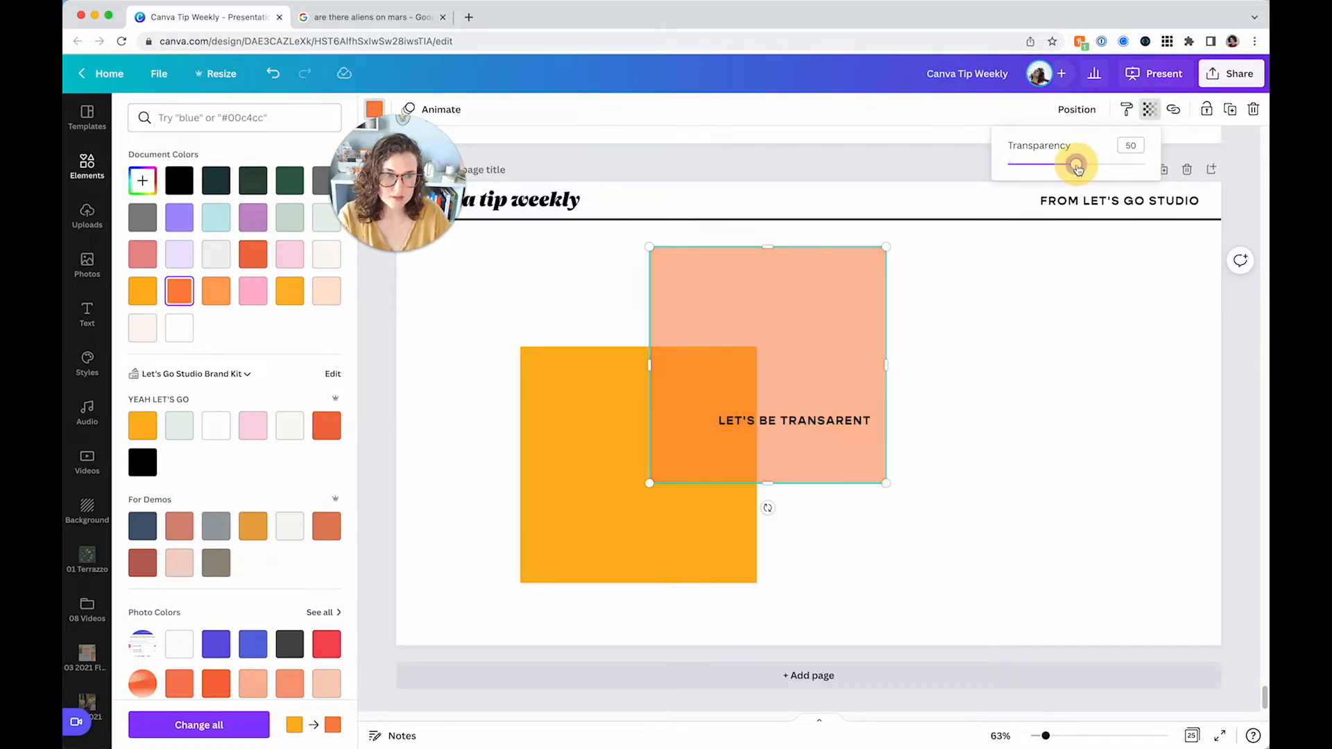
Shift both squares together to the left and deselect them
{"action": "left_click", "coordinate": [1070, 381]}
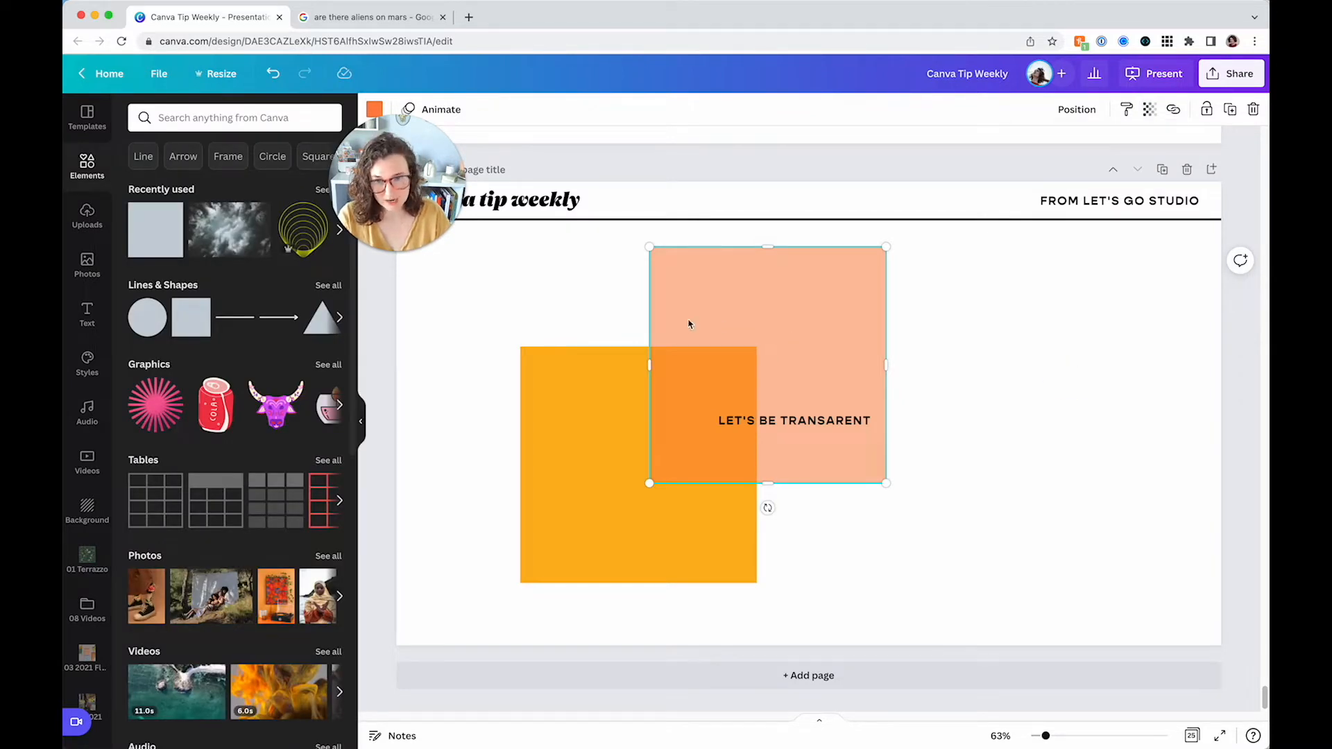
{"action": "left_click", "coordinate": [624, 371], "text": "shift"}
{"action": "left_click_drag", "start_coordinate": [627, 372], "coordinate": [553, 378]}
{"action": "left_click", "coordinate": [911, 384]}
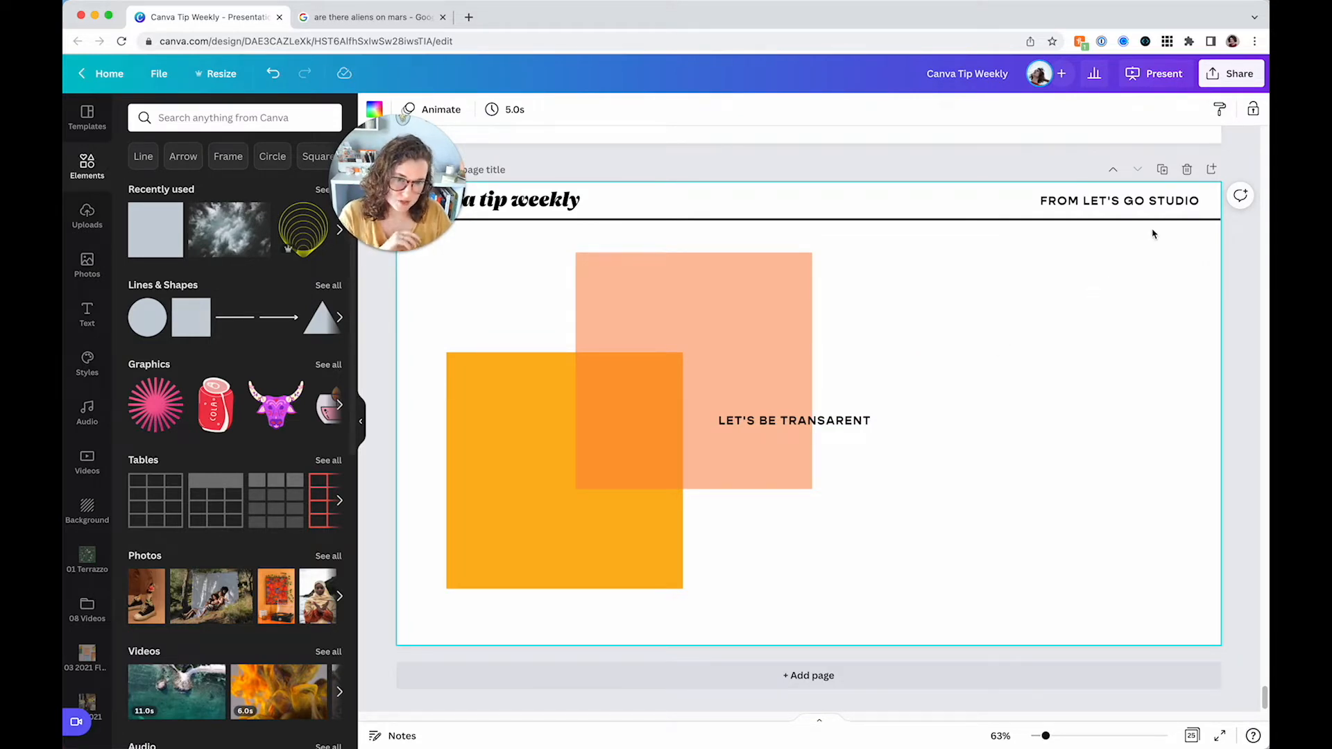
Add a new page, insert the cloud photo, and set it as the page background
{"action": "left_click", "coordinate": [1211, 169]}
{"action": "left_click", "coordinate": [798, 401]}
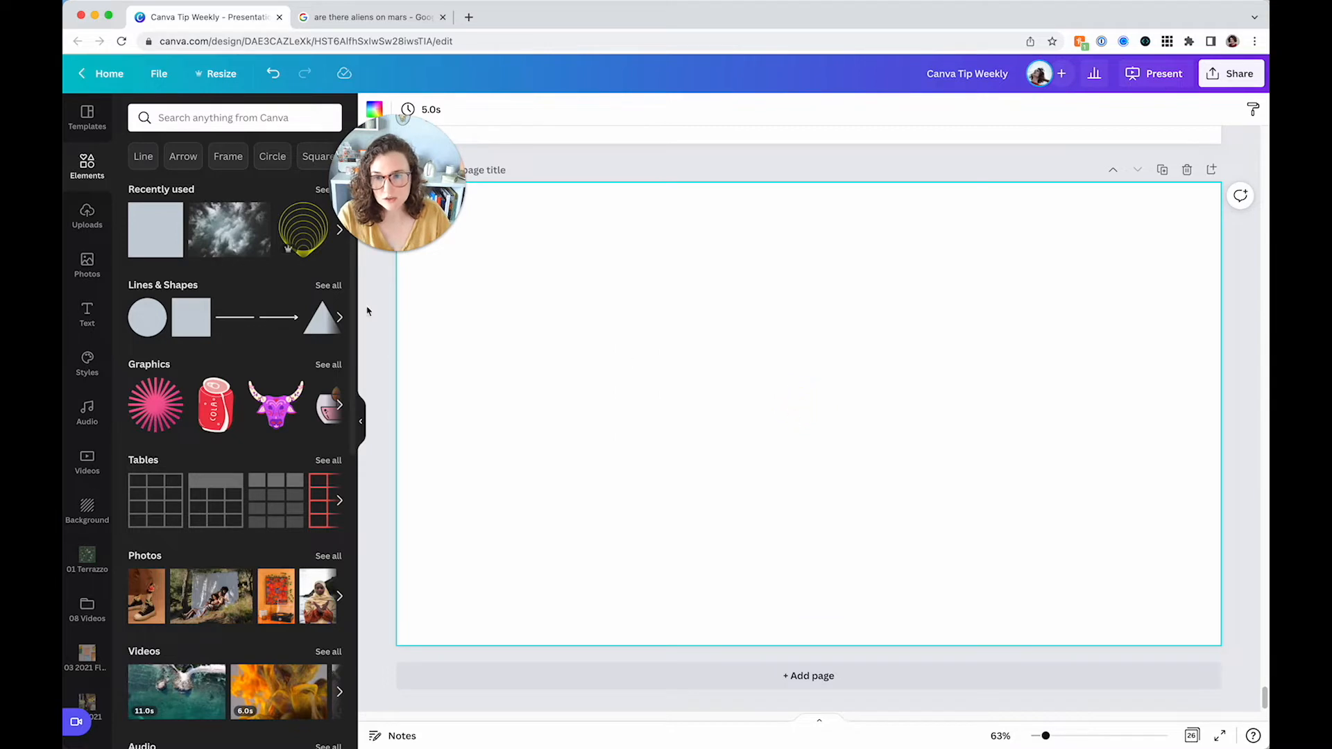
{"action": "left_click", "coordinate": [220, 251]}
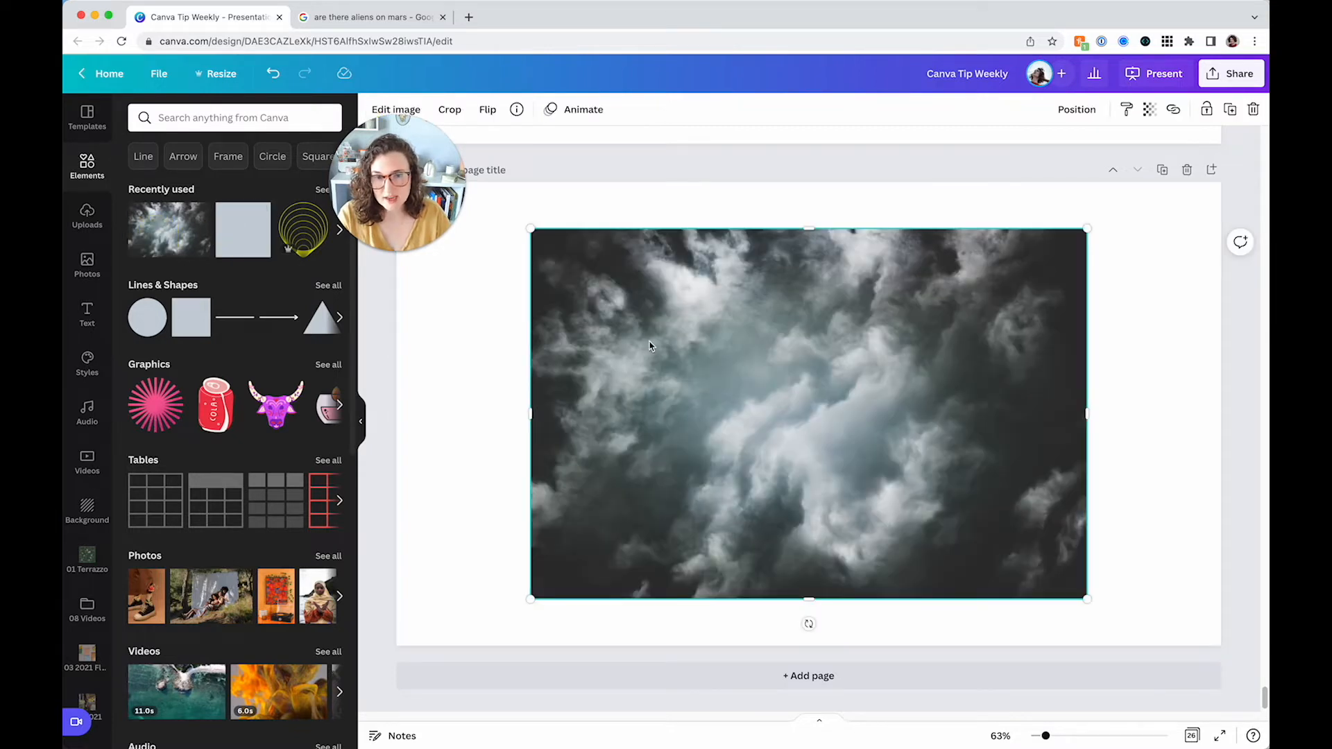
{"action": "right_click", "coordinate": [710, 362]}
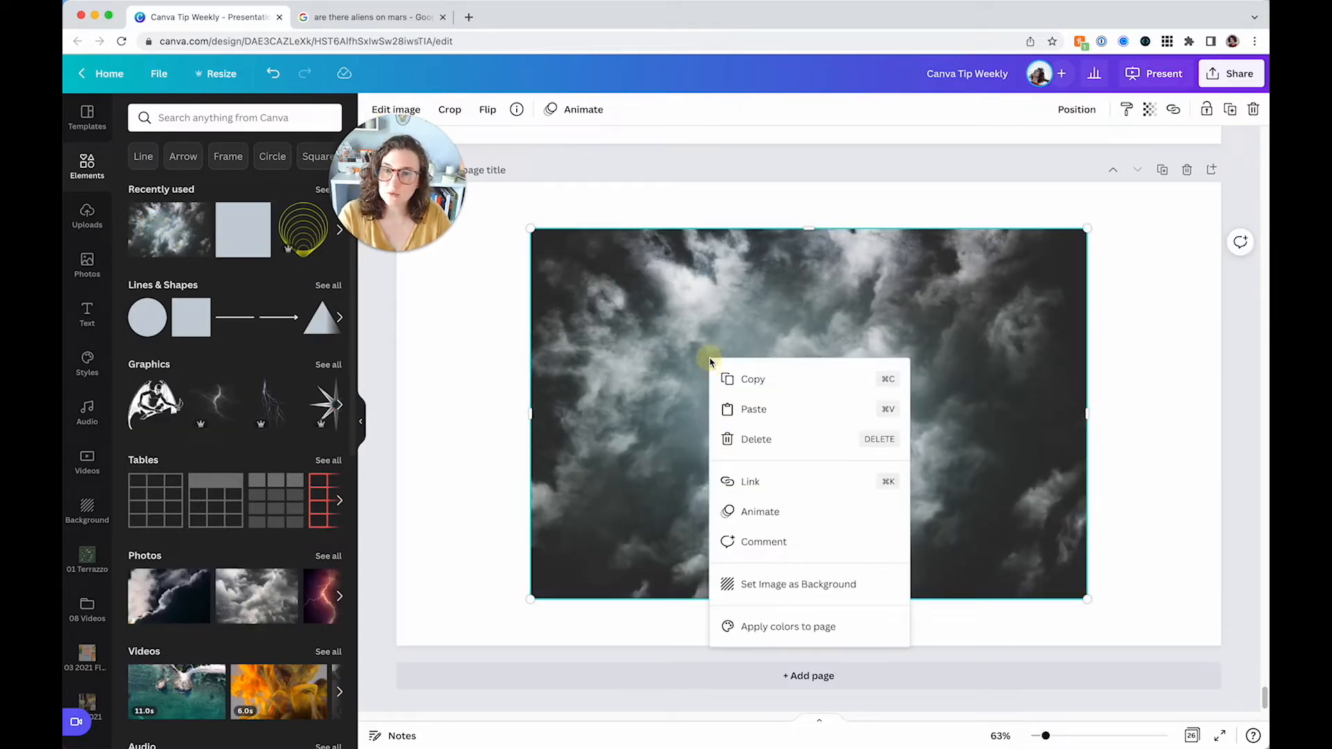
{"action": "left_click", "coordinate": [797, 584]}
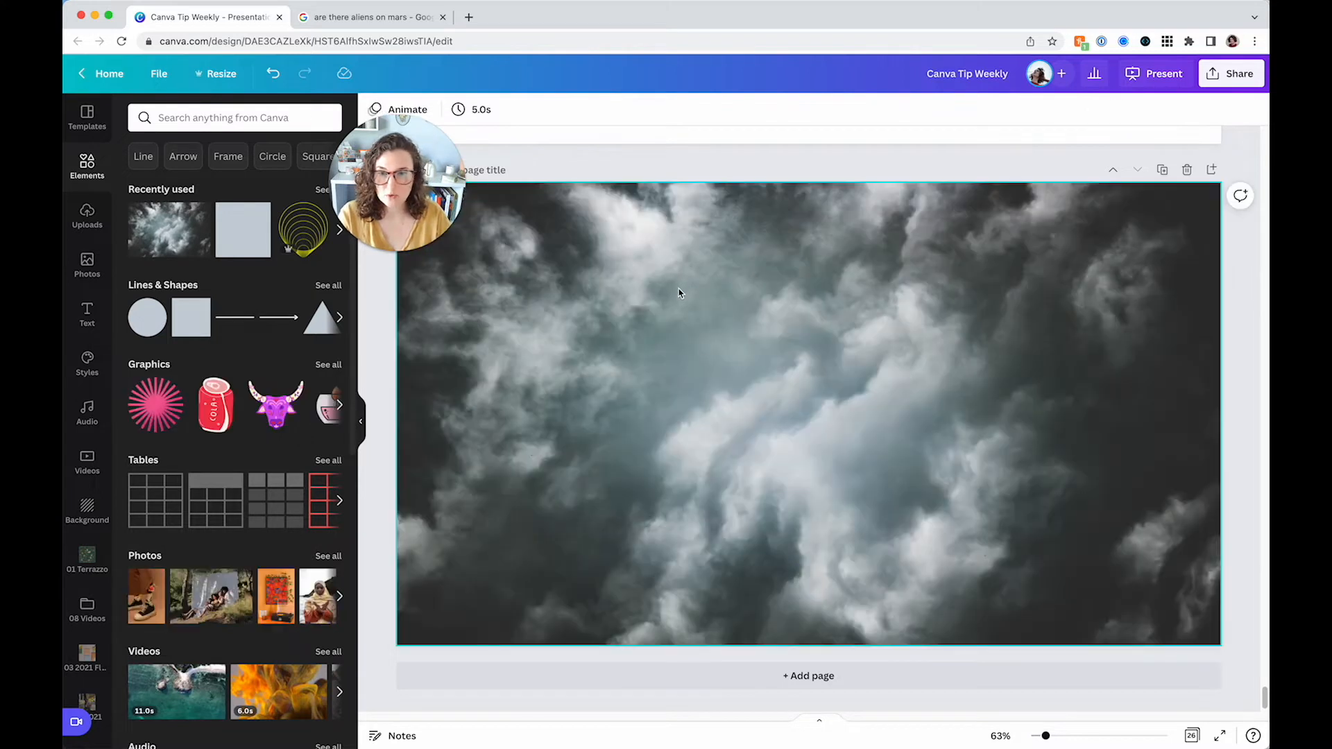
Set the cloud background's transparency to 25
{"action": "left_click", "coordinate": [679, 288]}
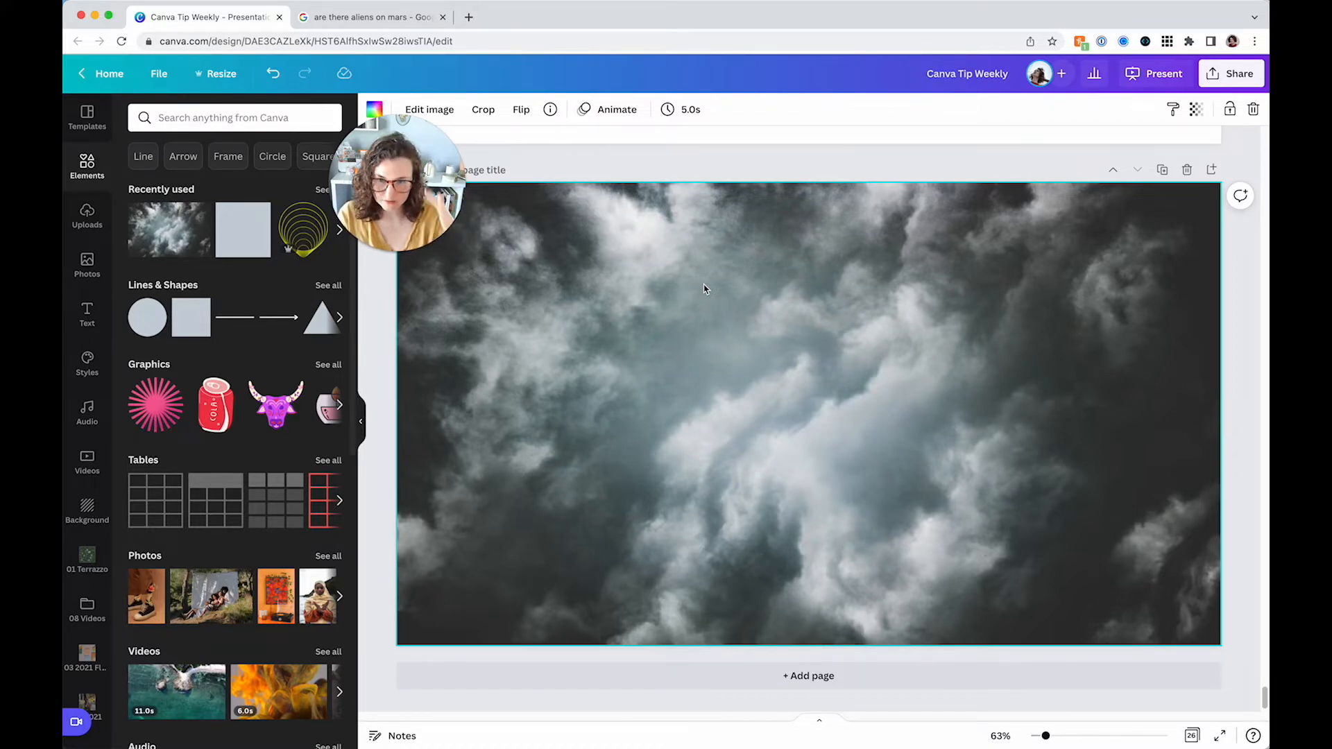
{"action": "left_click", "coordinate": [749, 297]}
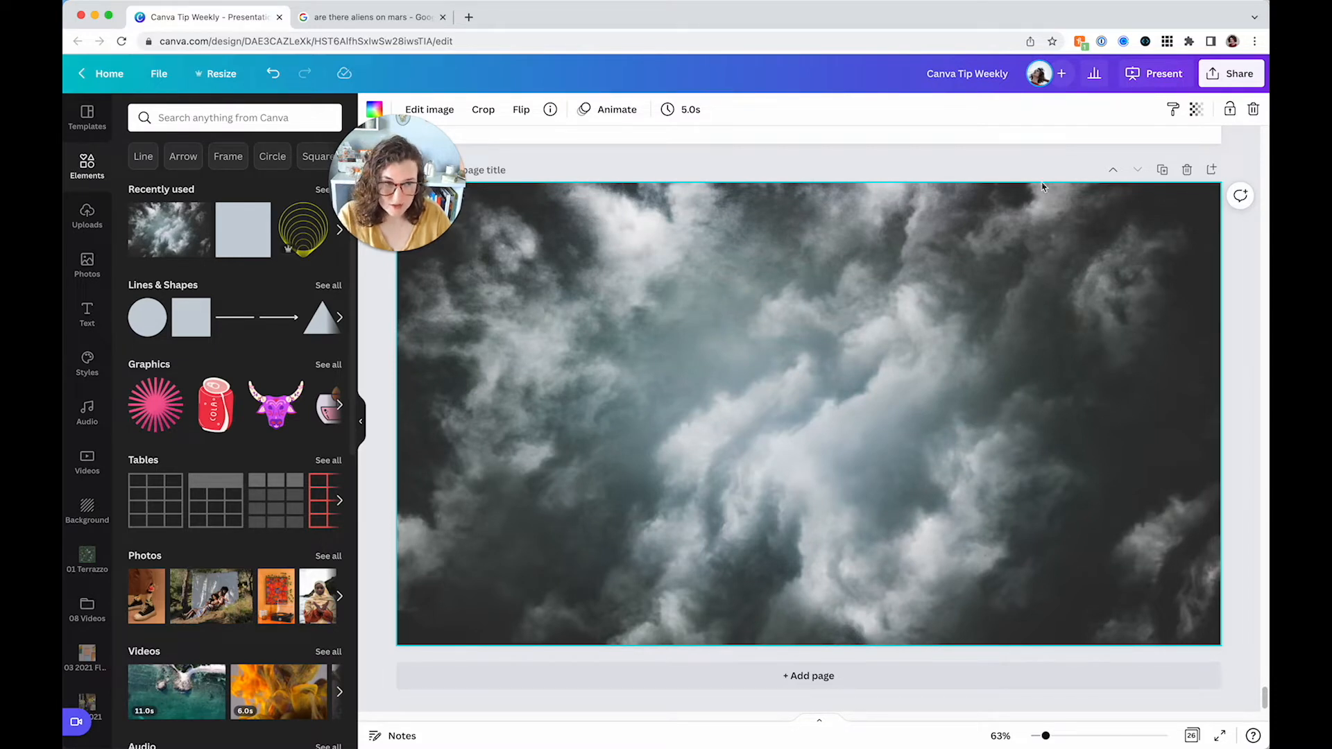
{"action": "left_click", "coordinate": [1196, 109]}
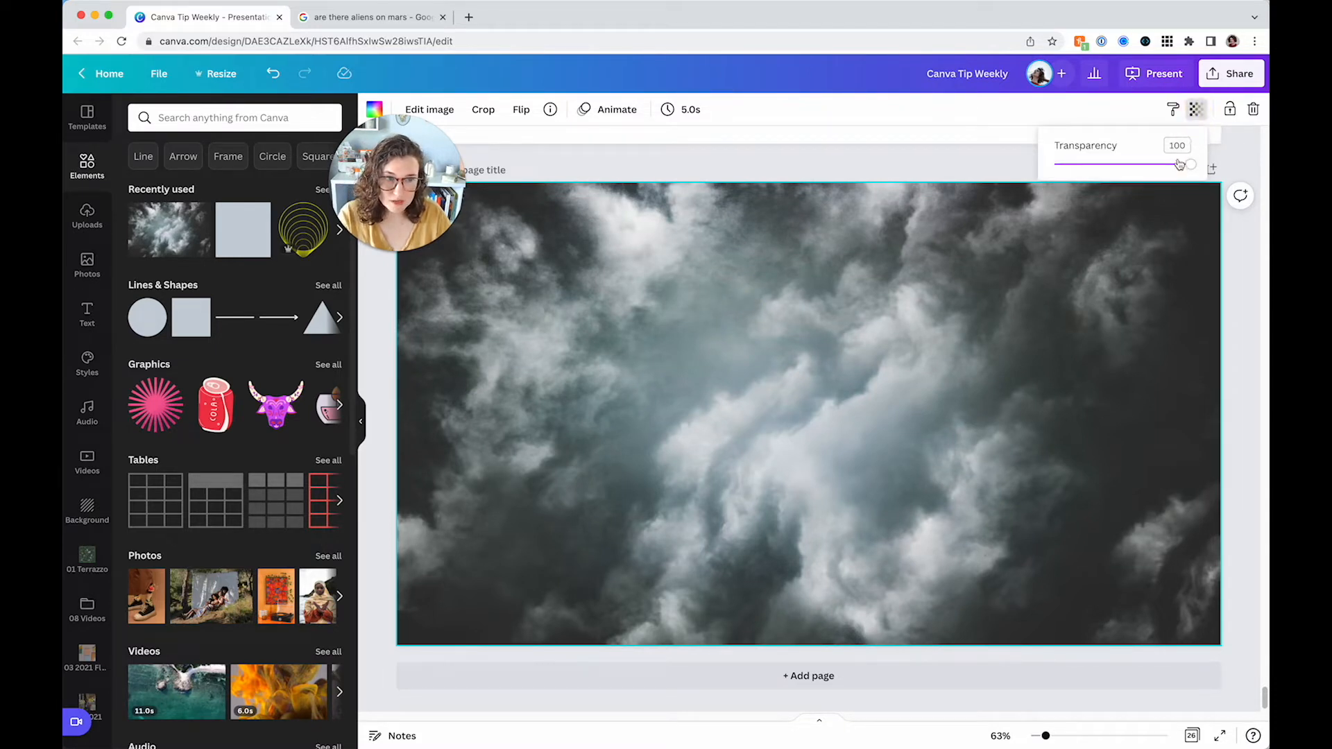
{"action": "left_click_drag", "start_coordinate": [1187, 170], "coordinate": [1092, 173]}
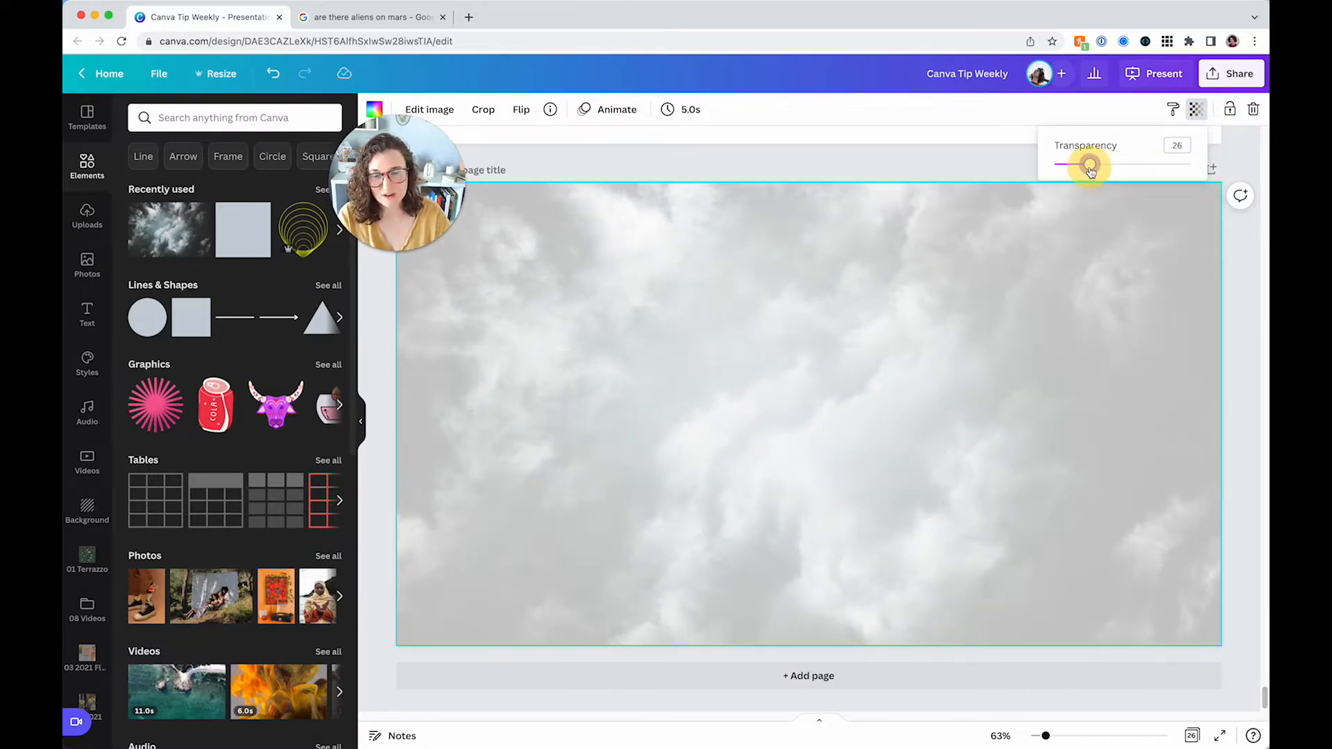
{"action": "left_click_drag", "start_coordinate": [1089, 172], "coordinate": [1089, 173]}
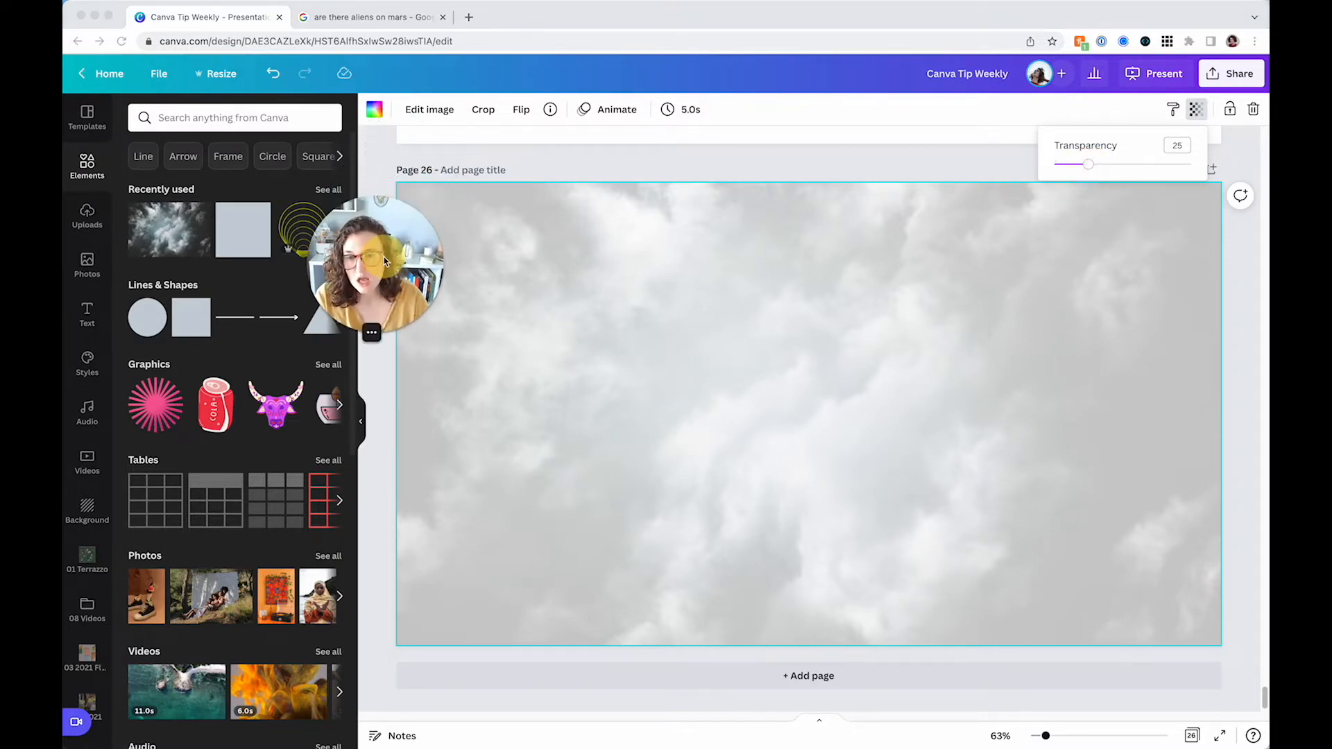
Try several background colour swatches behind the translucent clouds, settling on the lavender purple
{"action": "left_click", "coordinate": [373, 114]}
{"action": "left_click", "coordinate": [180, 291]}
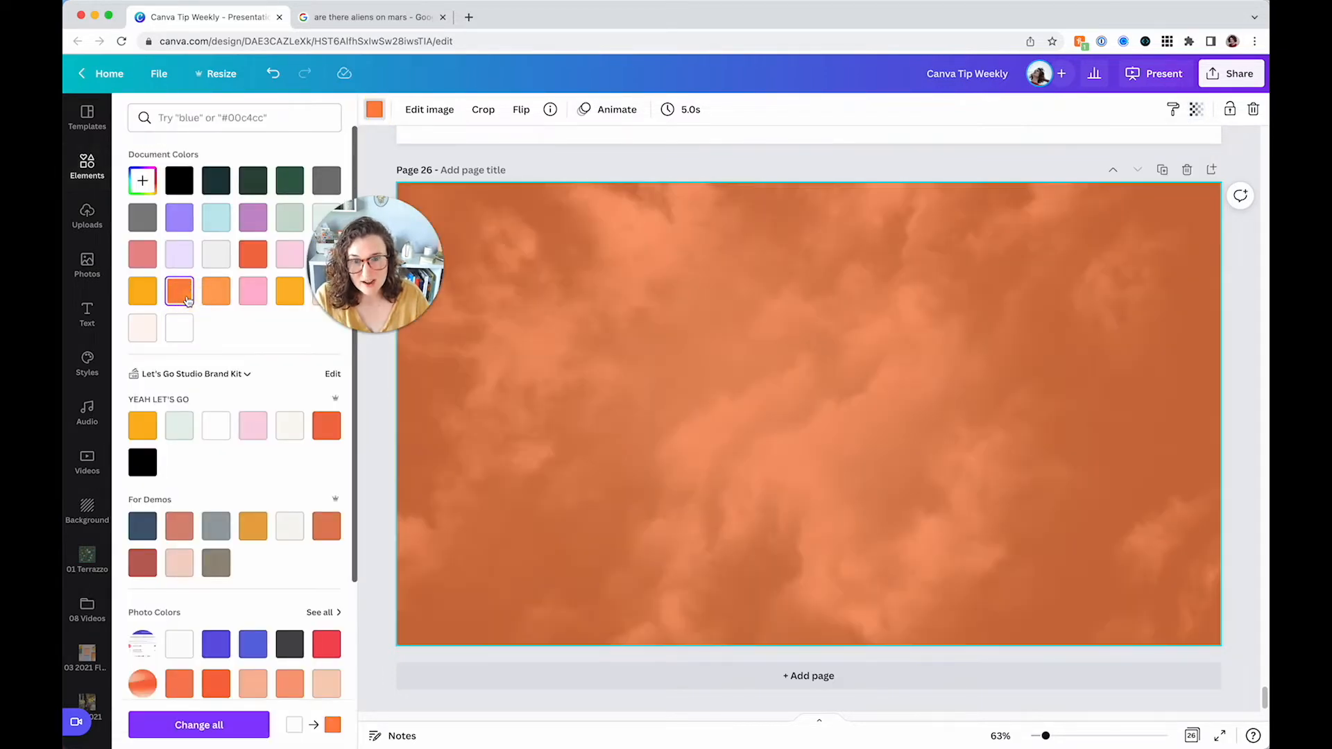
{"action": "left_click", "coordinate": [216, 526]}
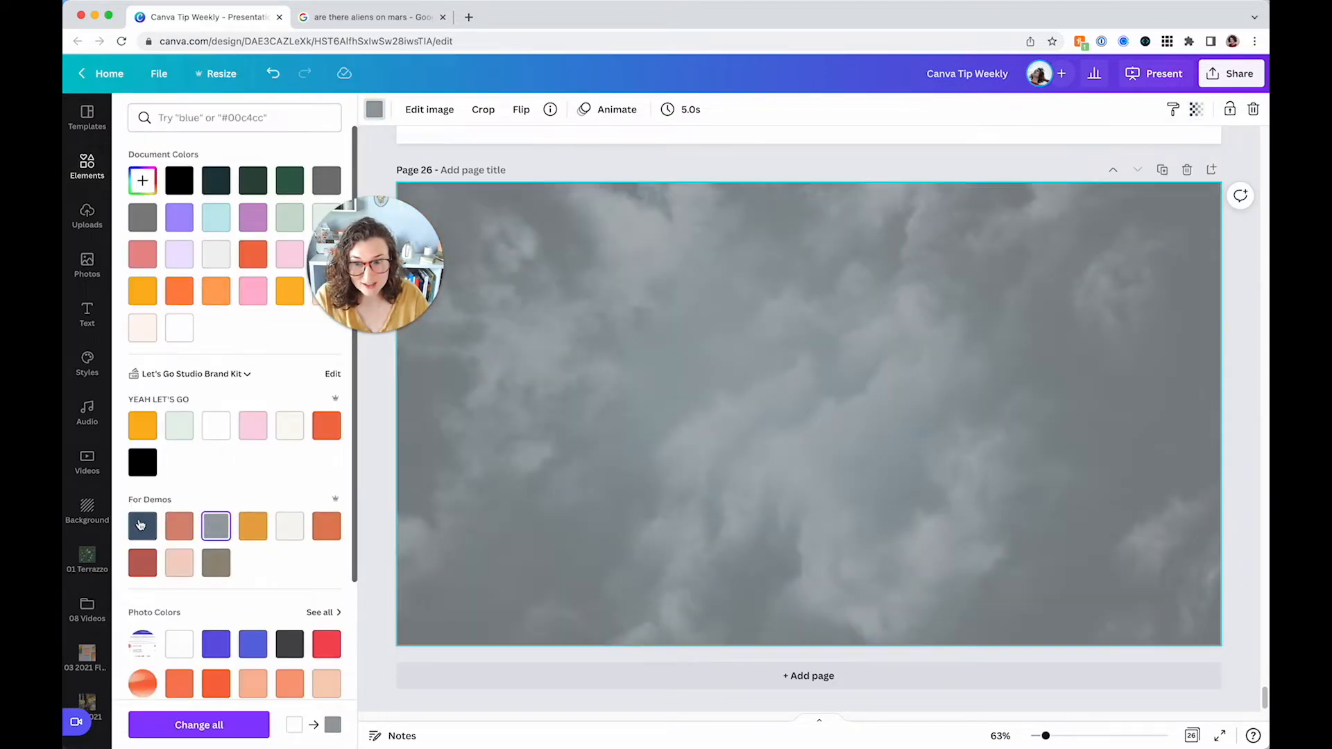
{"action": "left_click", "coordinate": [141, 526]}
{"action": "left_click", "coordinate": [180, 436]}
{"action": "left_click", "coordinate": [143, 434]}
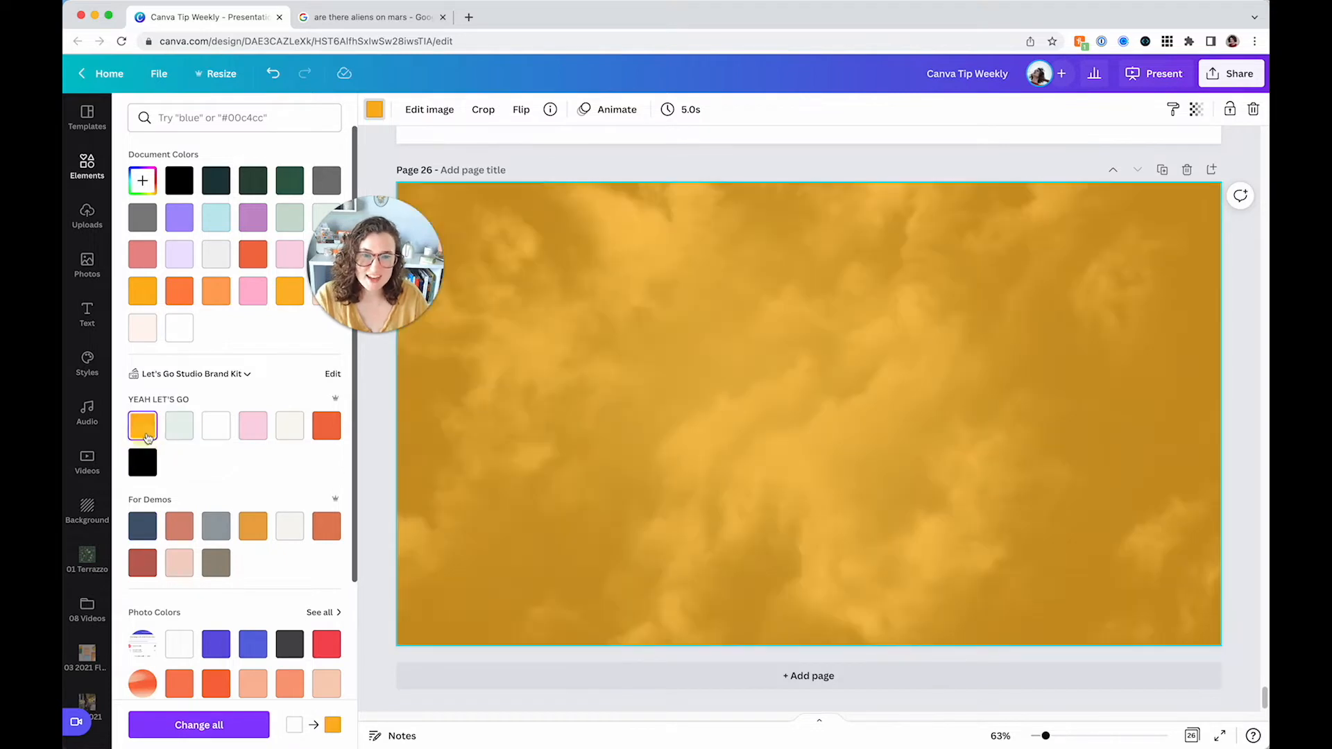
{"action": "left_click", "coordinate": [252, 253]}
{"action": "left_click", "coordinate": [252, 181]}
{"action": "left_click", "coordinate": [290, 181]}
{"action": "left_click", "coordinate": [186, 228]}
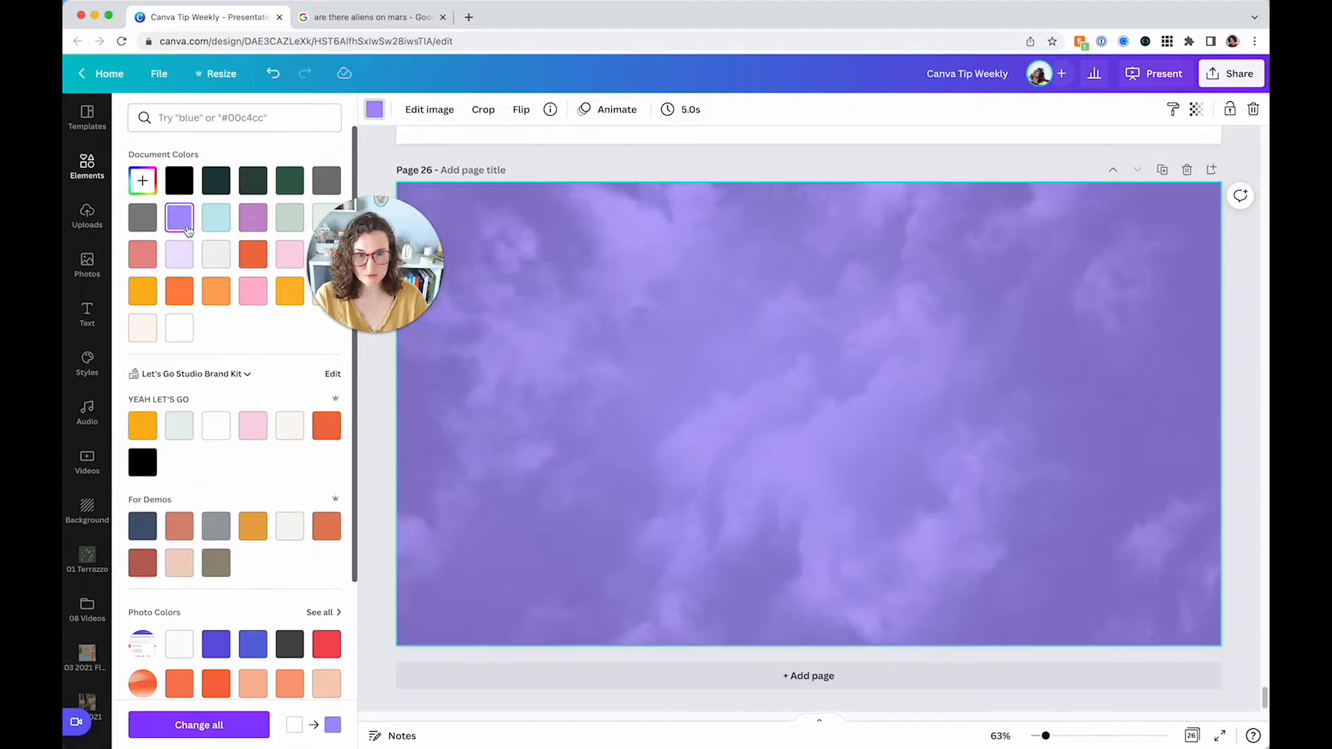
{"action": "left_click", "coordinate": [332, 428]}
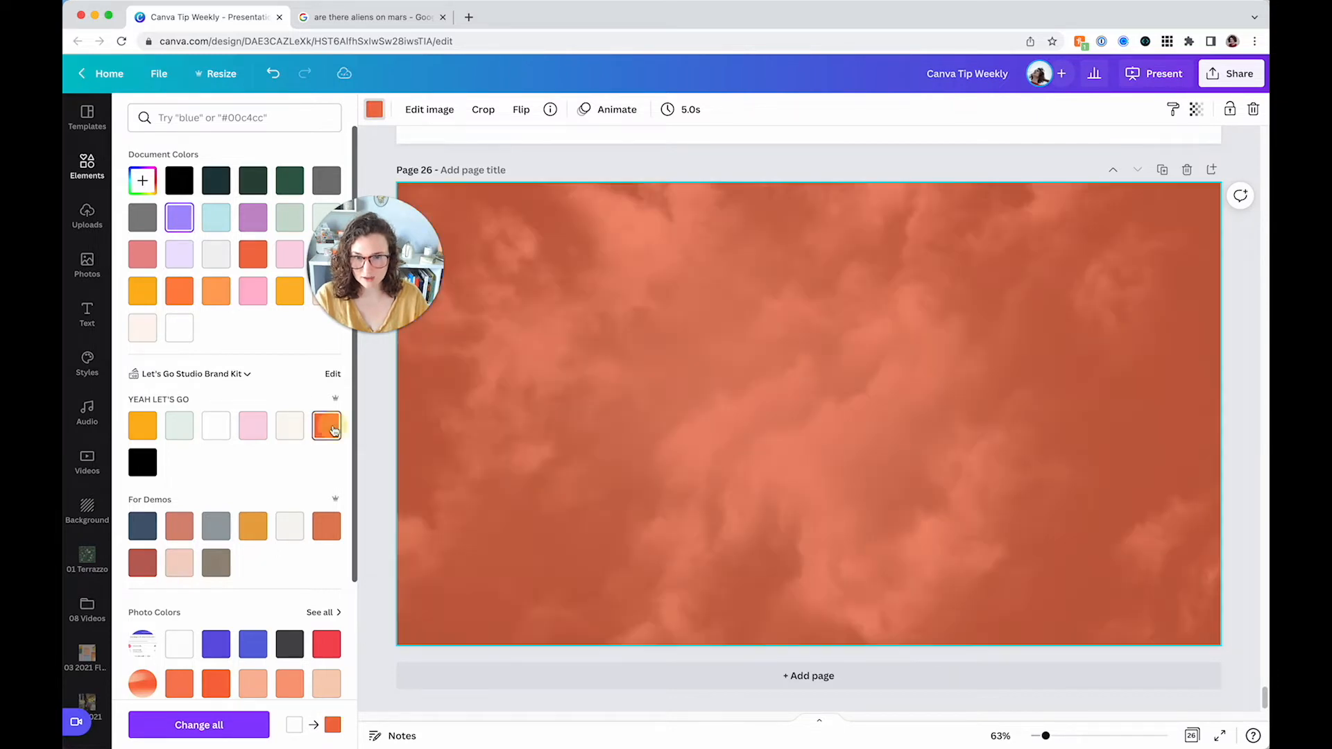
{"action": "left_click", "coordinate": [252, 644]}
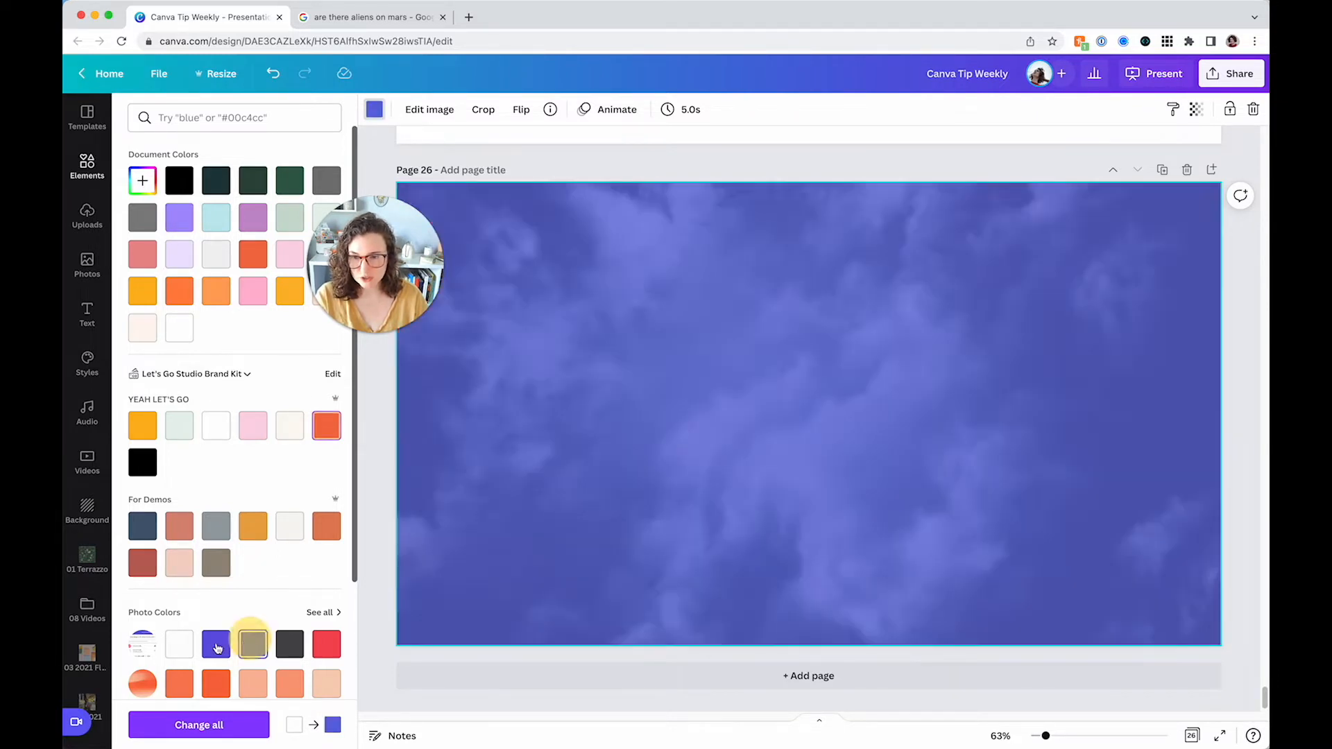
{"action": "left_click", "coordinate": [216, 644]}
{"action": "left_click", "coordinate": [211, 295]}
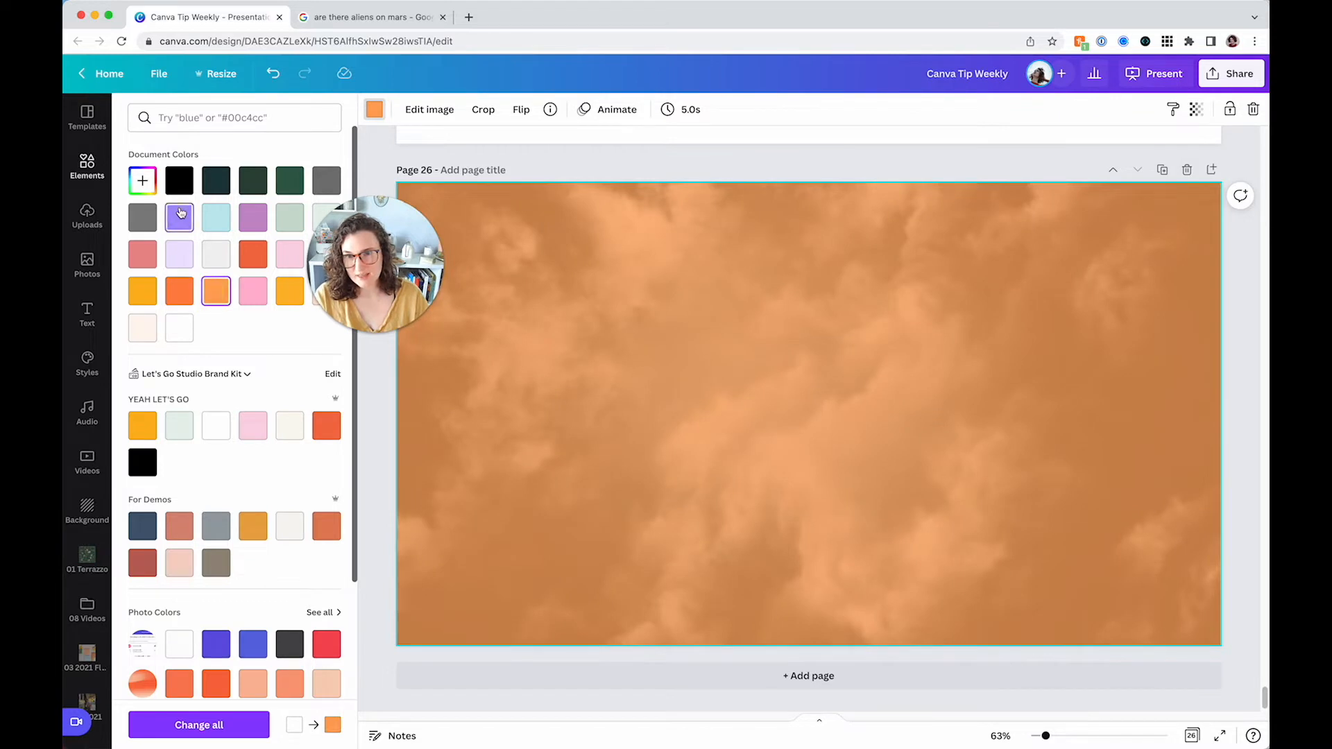
{"action": "left_click", "coordinate": [179, 217]}
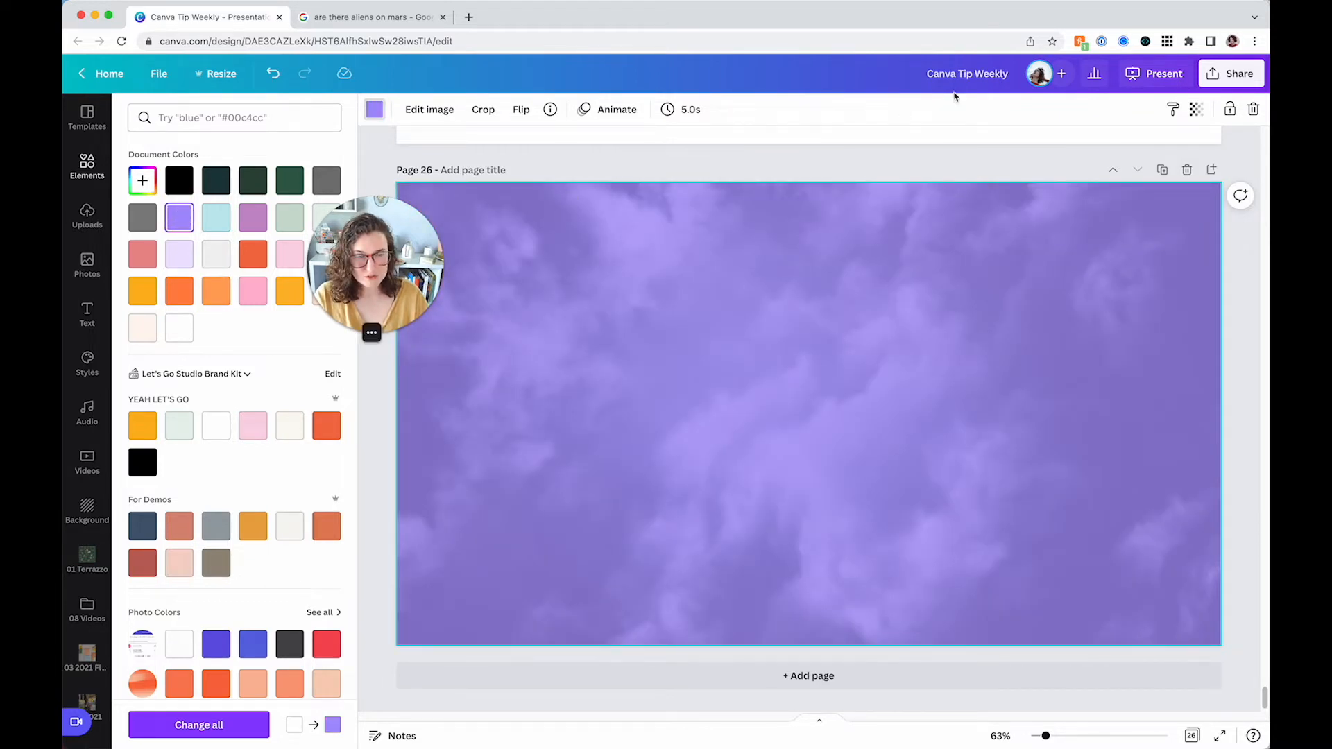
Nudge the cloud image's transparency slider slightly and deselect
{"action": "left_click", "coordinate": [1196, 109]}
{"action": "mouse_move", "coordinate": [1096, 165]}
{"action": "left_mouse_down"}
{"action": "mouse_move", "coordinate": [1071, 167]}
{"action": "mouse_move", "coordinate": [1138, 164]}
{"action": "mouse_move", "coordinate": [1093, 165]}
{"action": "left_mouse_up"}
{"action": "left_click", "coordinate": [774, 267]}
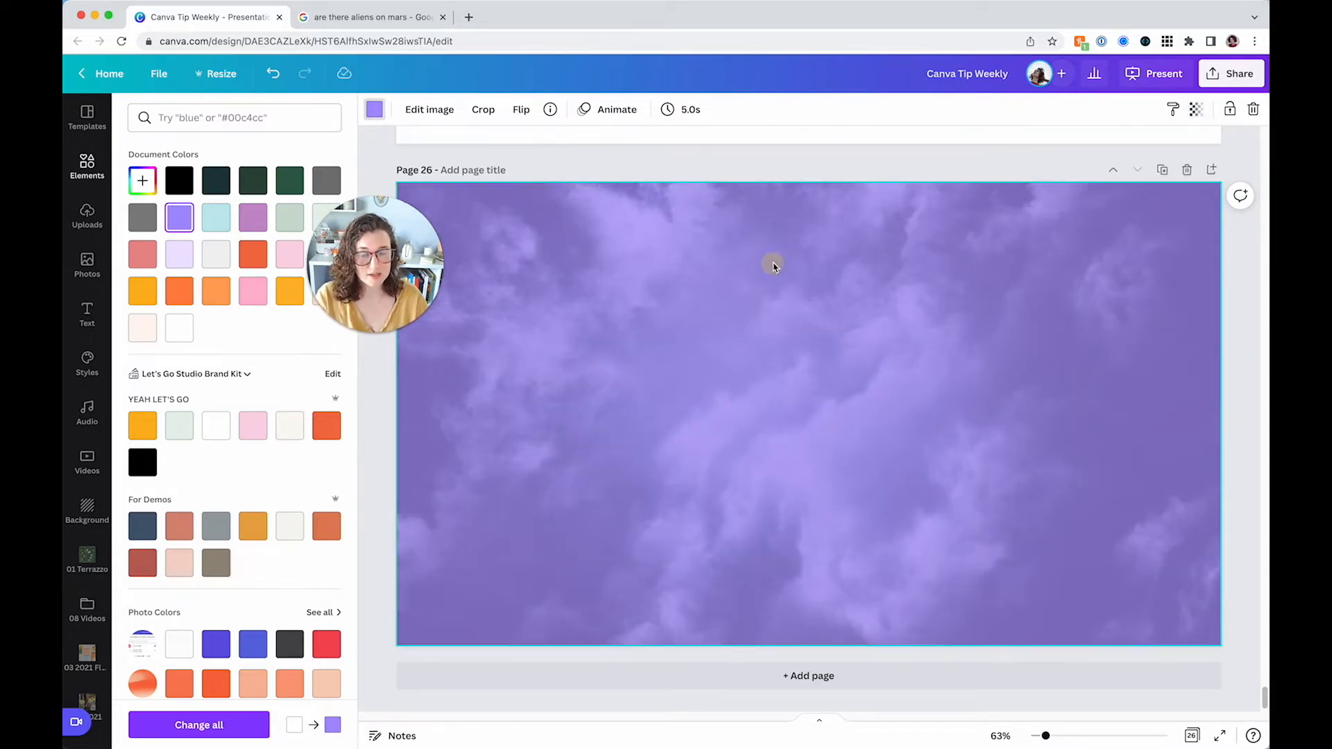
Add a new page after the cloud page
{"action": "left_click", "coordinate": [748, 675]}
{"action": "scroll", "coordinate": [91, 558], "scroll_direction": "down", "scroll_amount": 5}
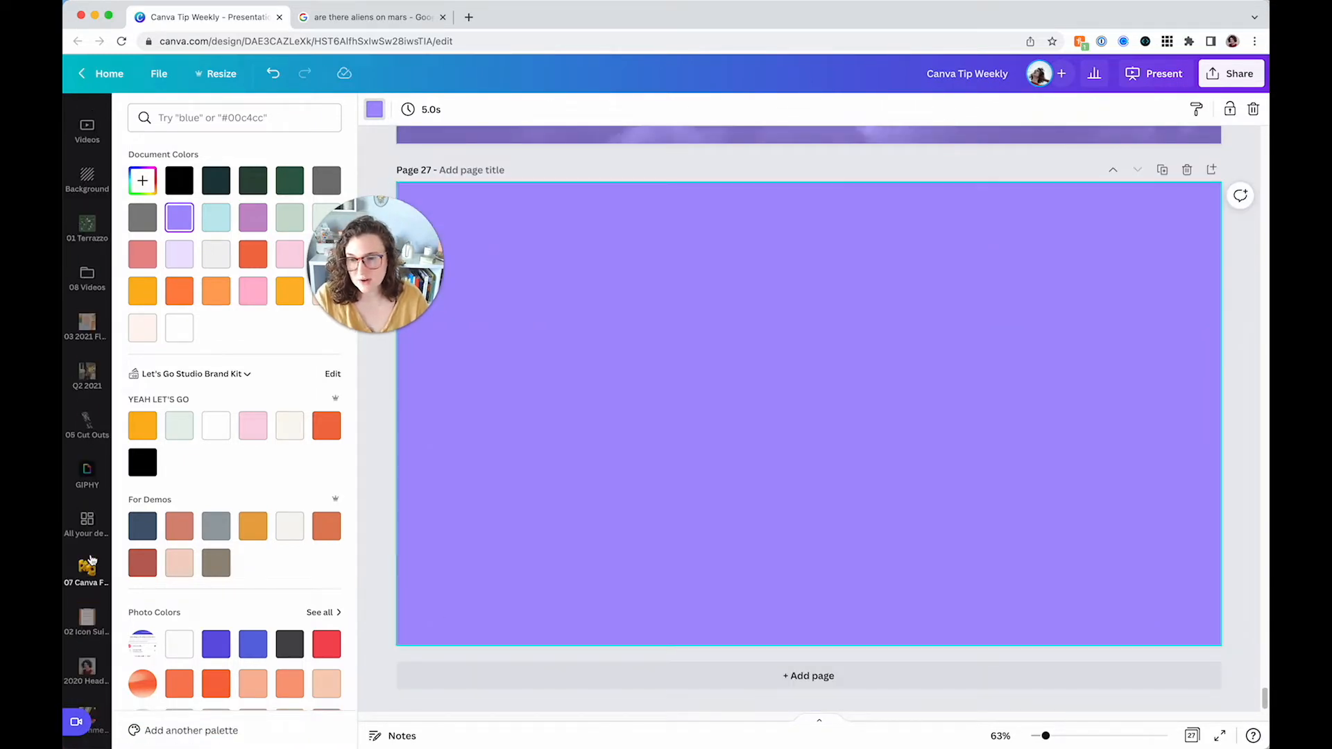
{"action": "scroll", "coordinate": [90, 553], "scroll_direction": "up", "scroll_amount": 5}
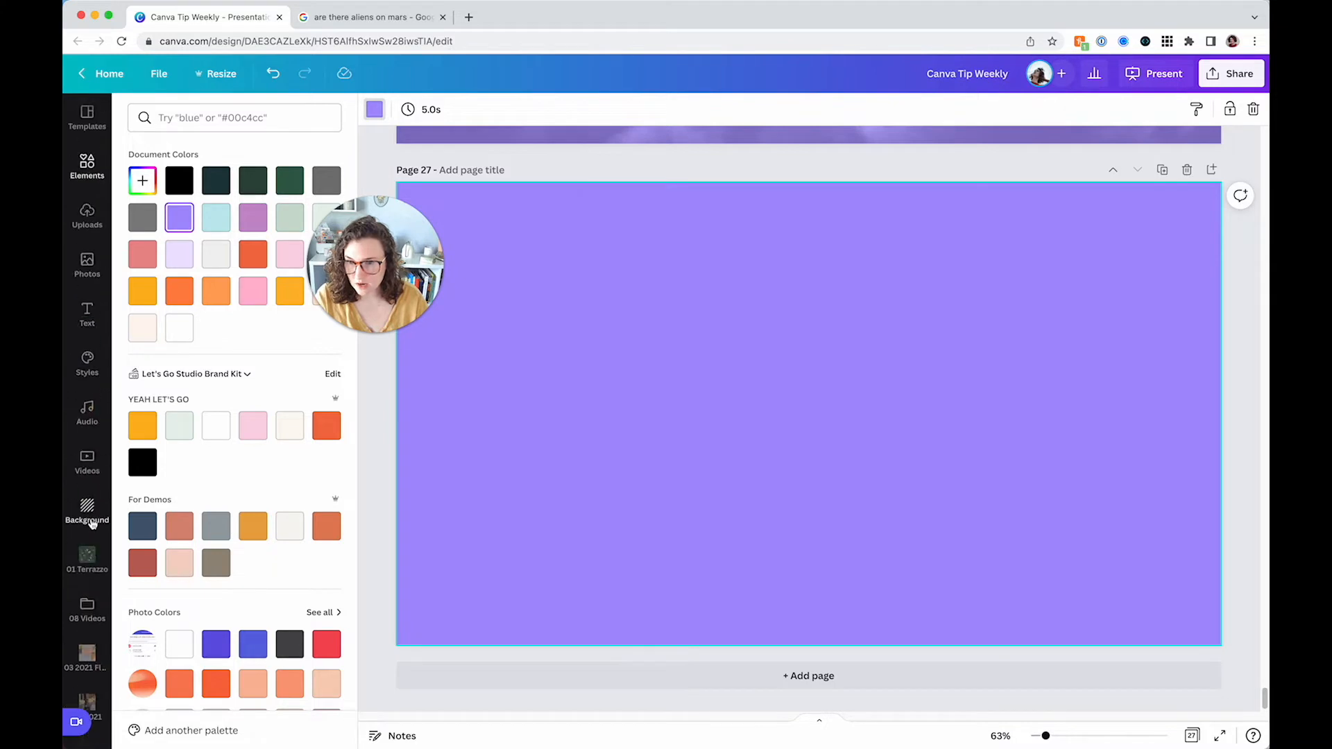
Search elements for "grunge", filter to graphics, and add a grunge texture to the new page
{"action": "left_click", "coordinate": [87, 165]}
{"action": "left_click", "coordinate": [181, 118]}
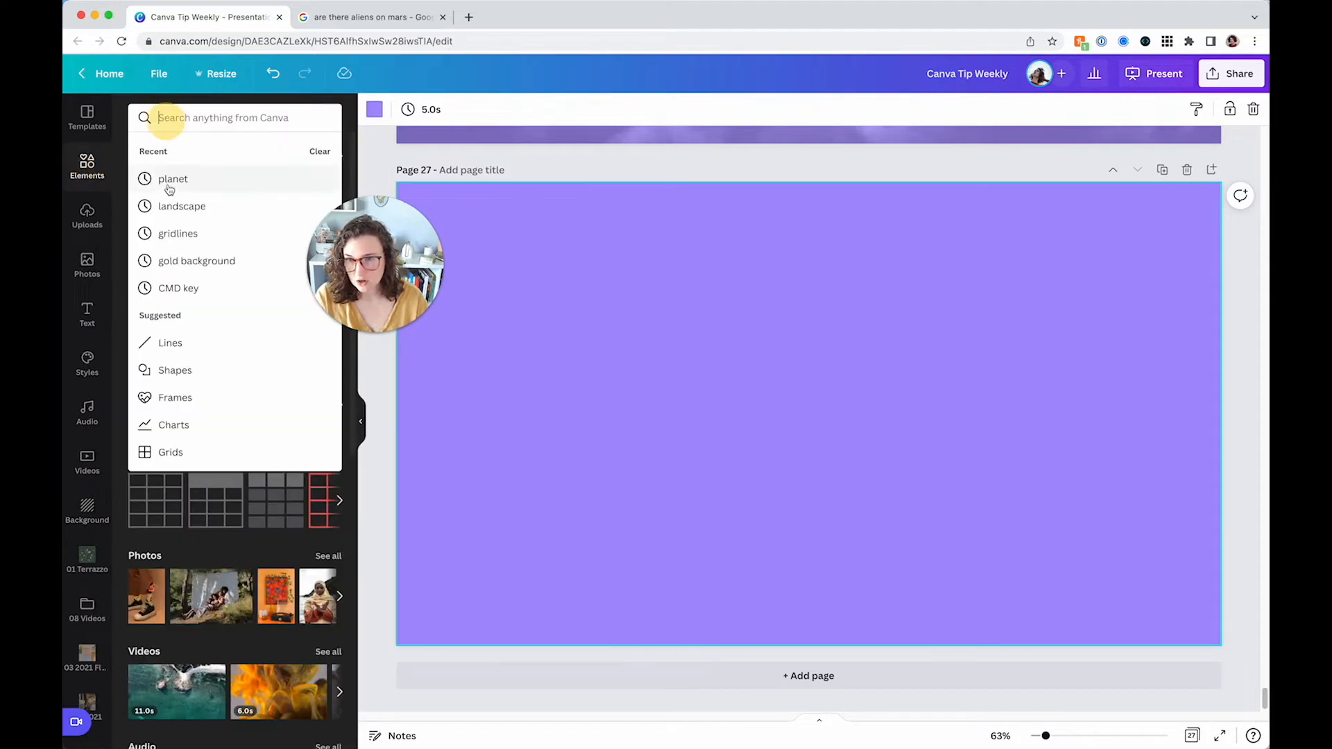
{"action": "type", "text": "grunge"}
{"action": "key", "text": "Return"}
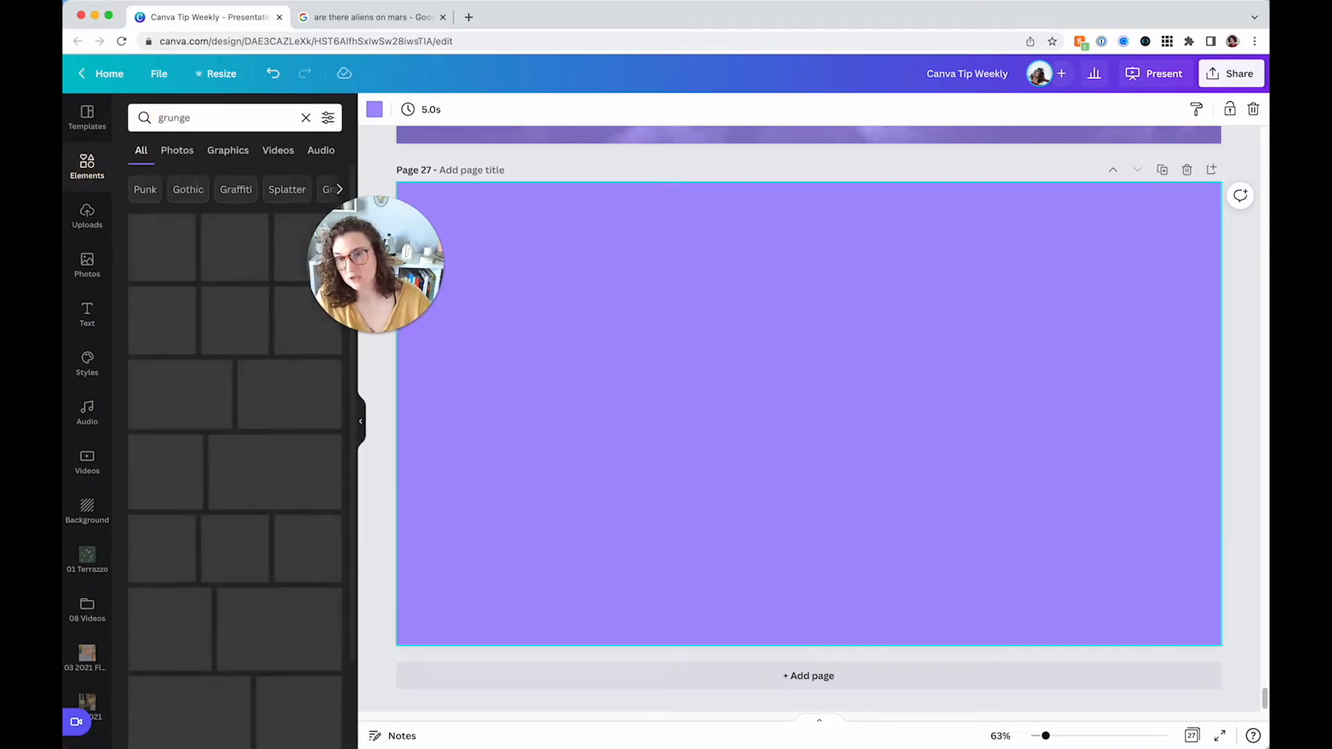
{"action": "left_click_drag", "start_coordinate": [364, 260], "coordinate": [439, 232]}
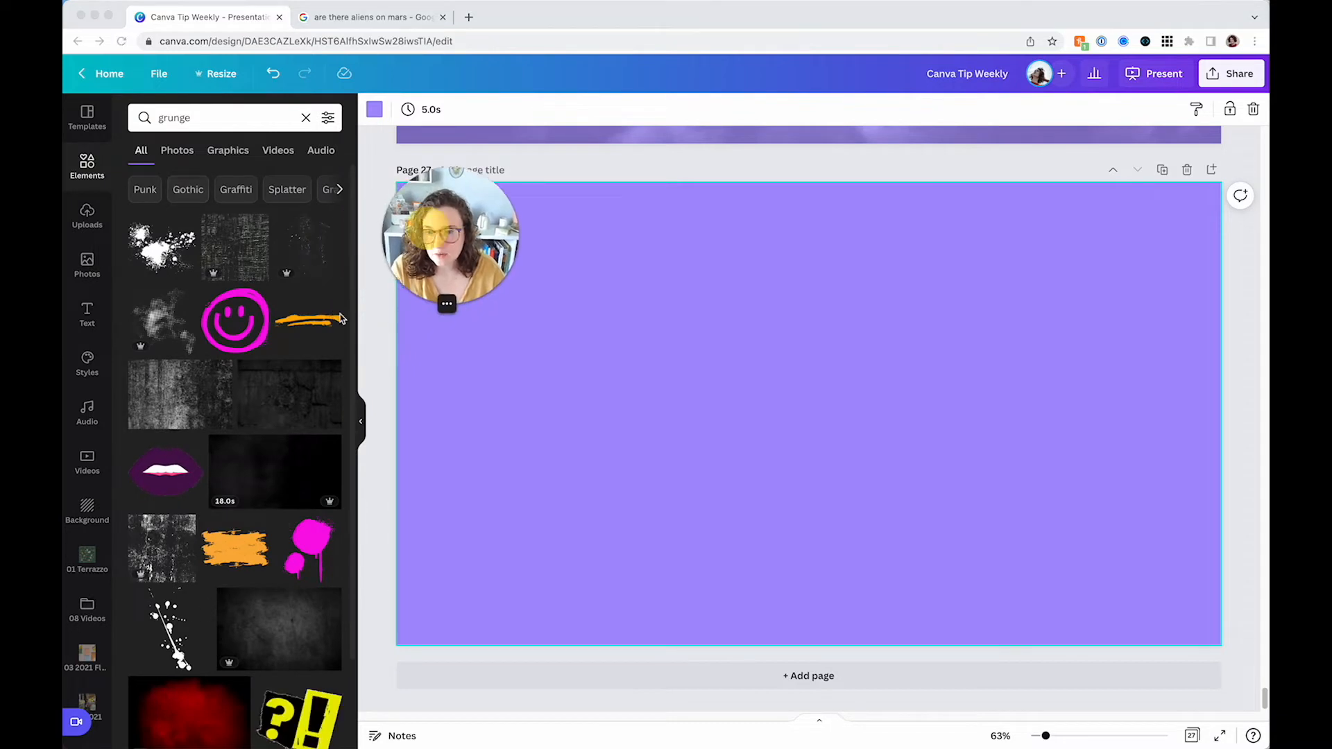
{"action": "left_click", "coordinate": [226, 151]}
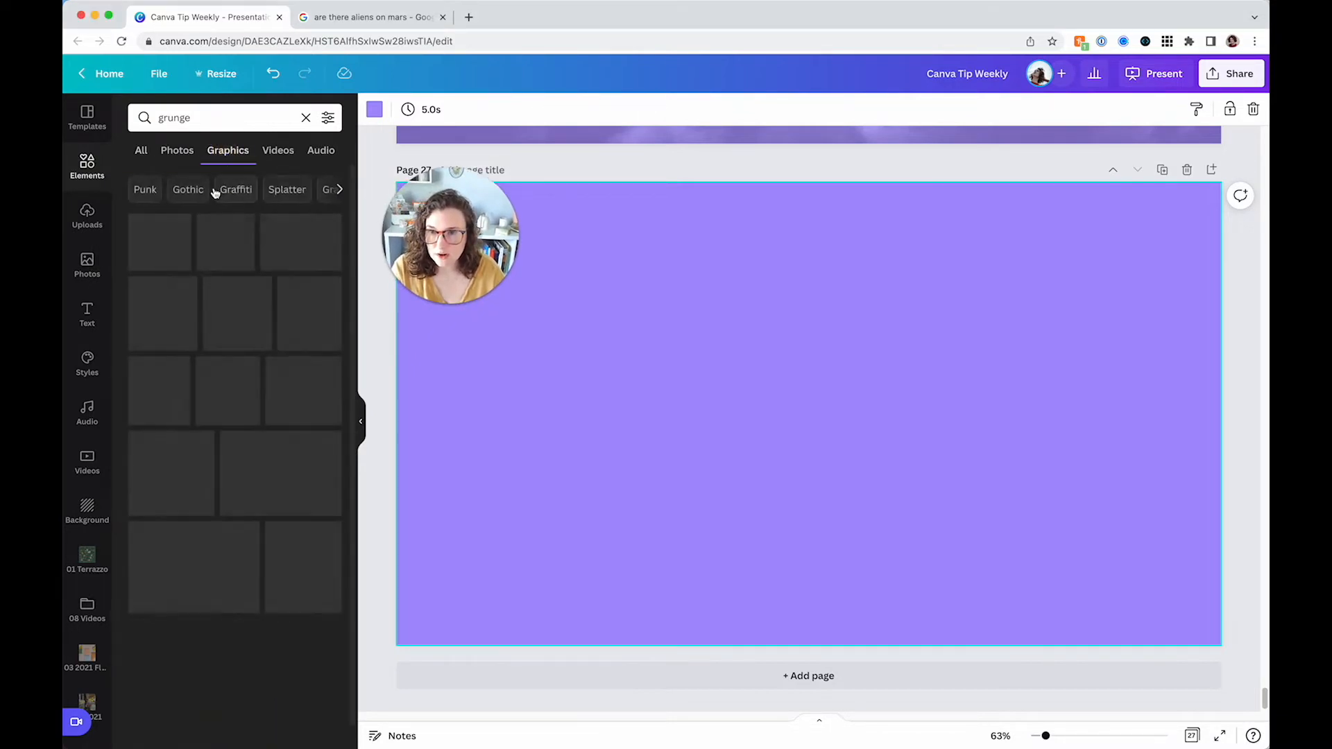
{"action": "left_click", "coordinate": [238, 227]}
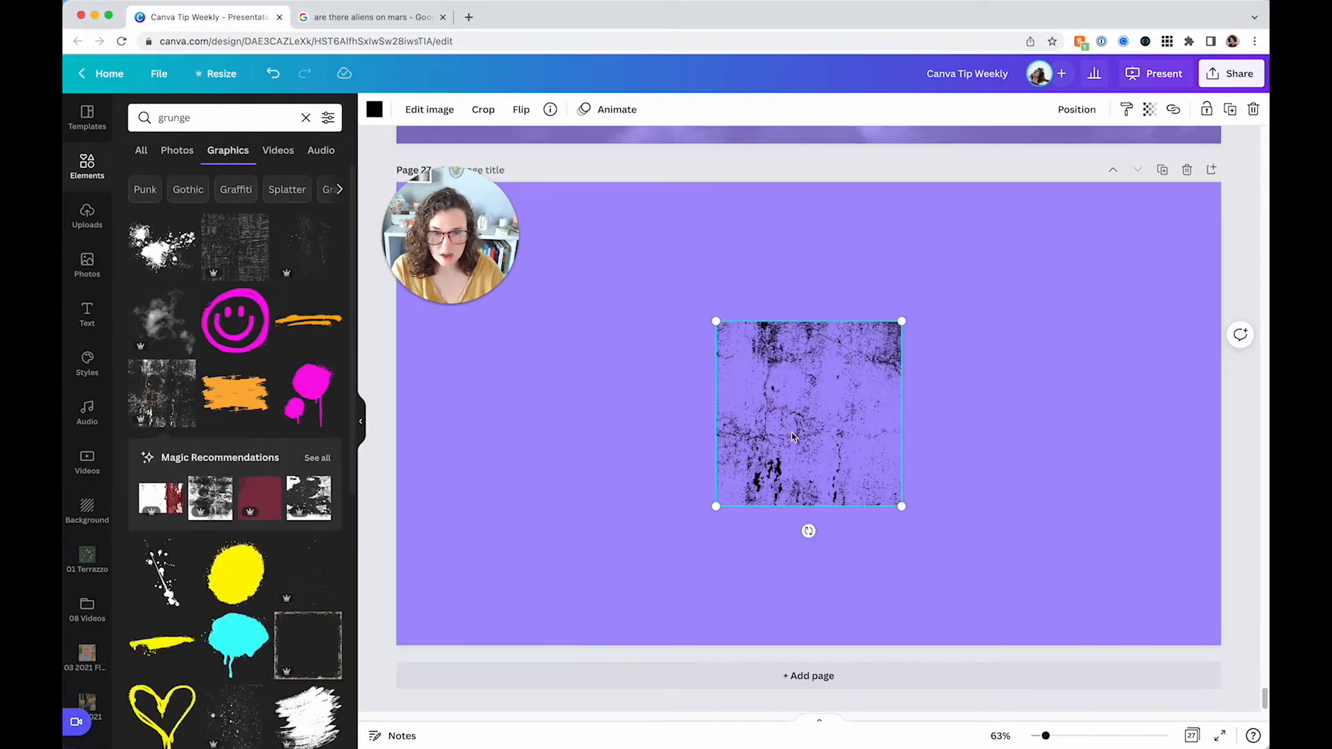
Replace the grunge texture with a speckled grunge graphic and enlarge it across the page
{"action": "key", "text": "Delete"}
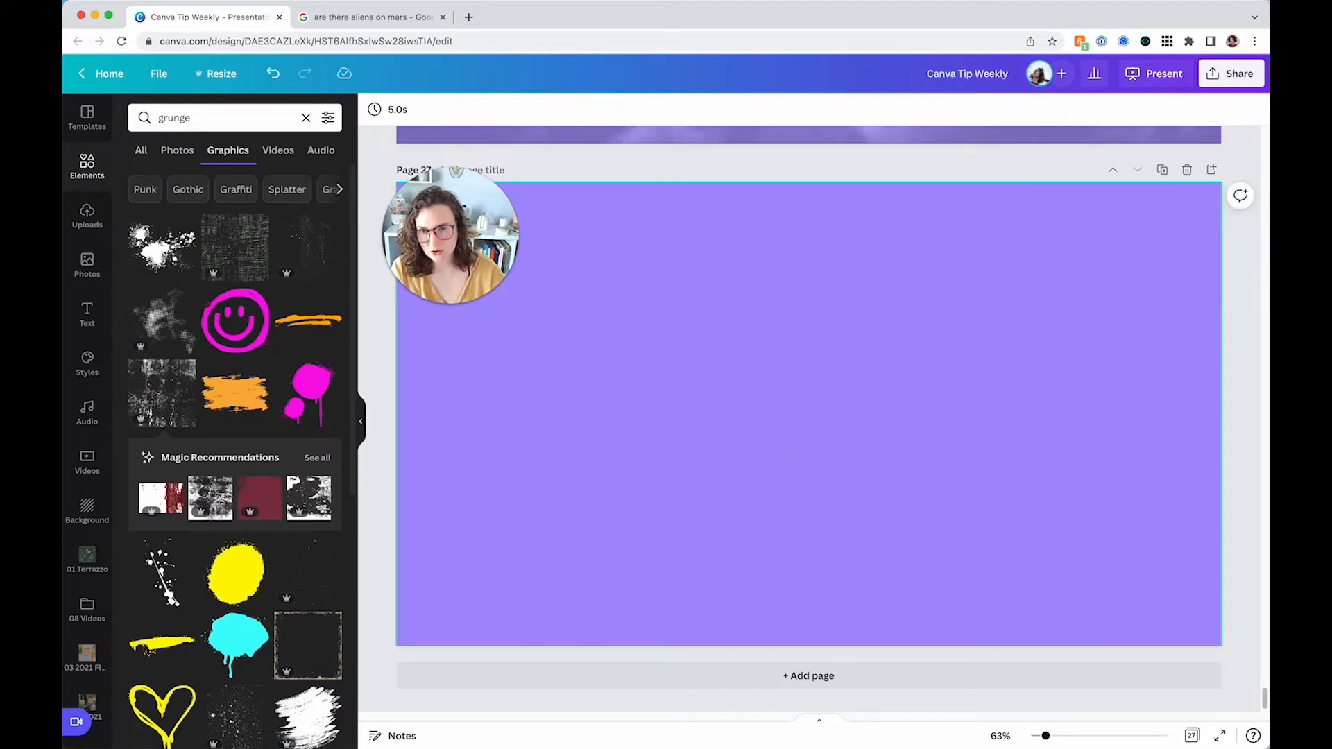
{"action": "left_click", "coordinate": [306, 573]}
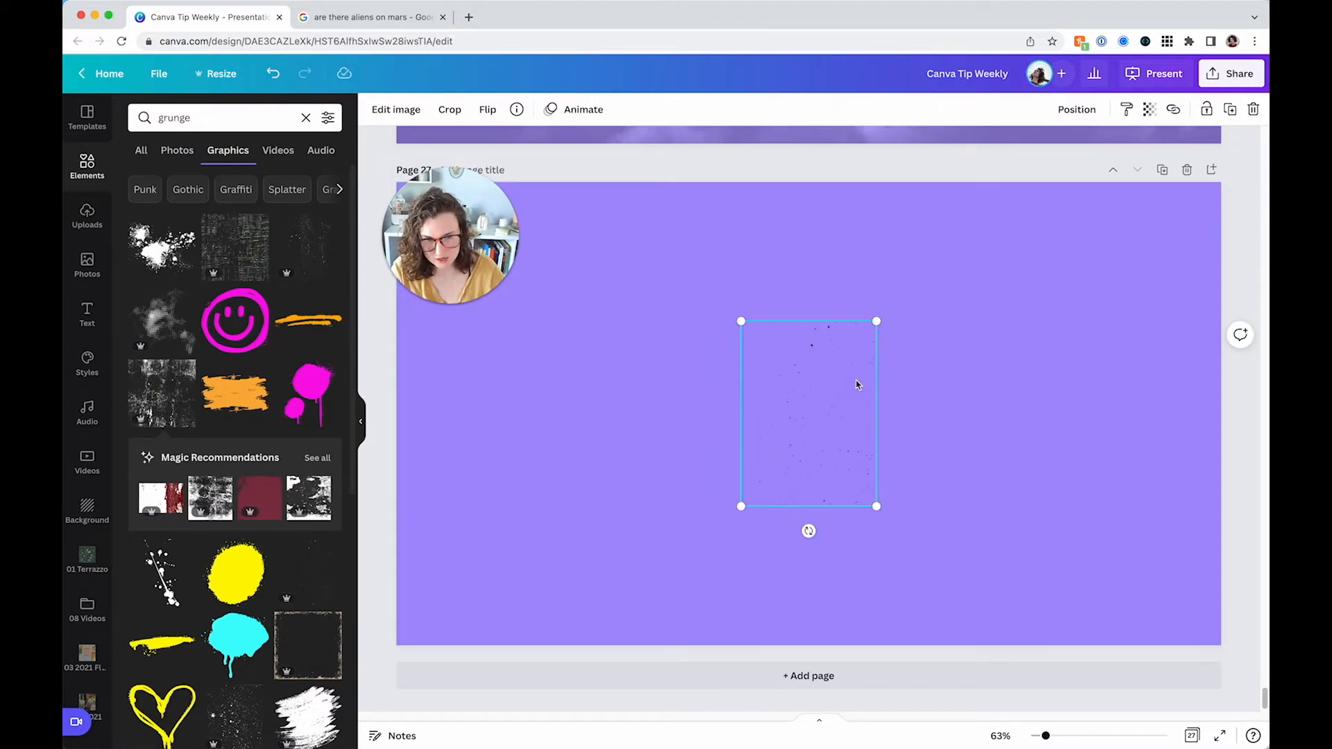
{"action": "left_click_drag", "start_coordinate": [875, 337], "coordinate": [1022, 116]}
{"action": "left_click_drag", "start_coordinate": [915, 296], "coordinate": [1107, 390]}
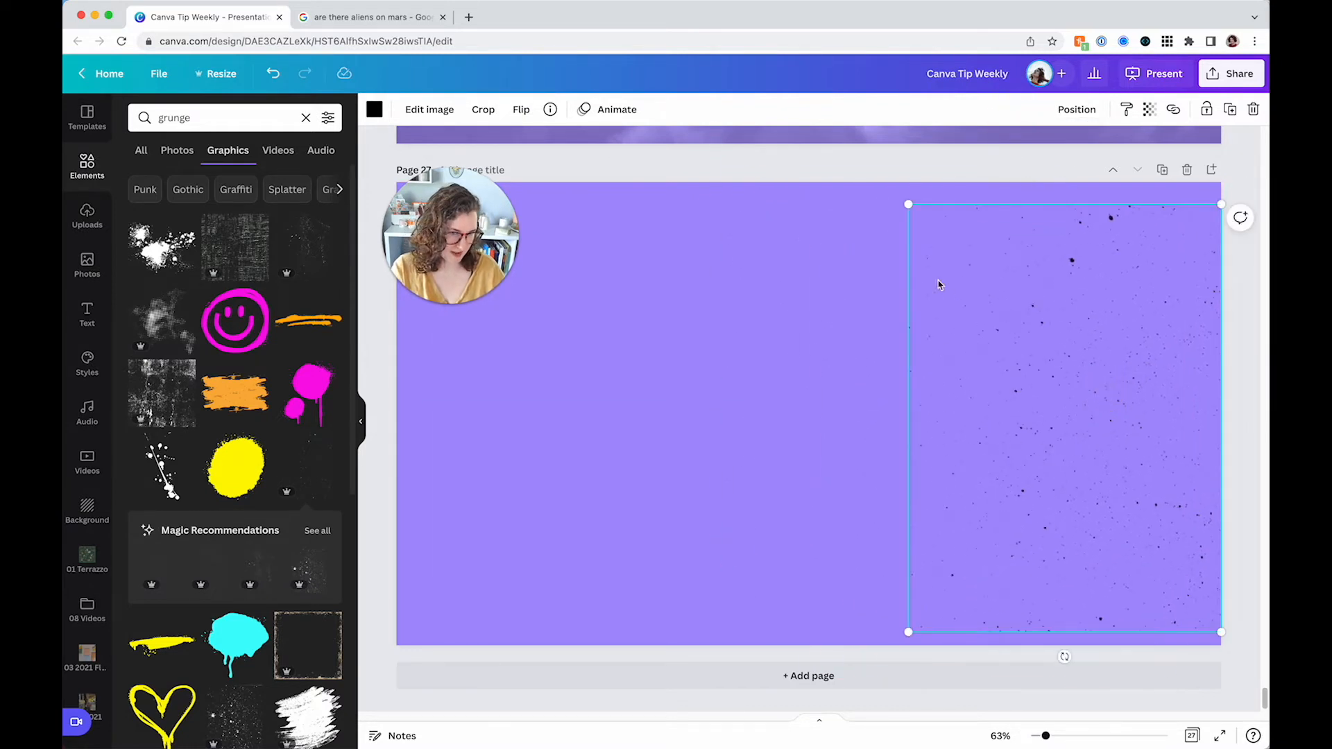
{"action": "left_click_drag", "start_coordinate": [898, 199], "coordinate": [499, 83]}
{"action": "left_click_drag", "start_coordinate": [964, 356], "coordinate": [993, 418]}
{"action": "left_click_drag", "start_coordinate": [1085, 426], "coordinate": [571, 415]}
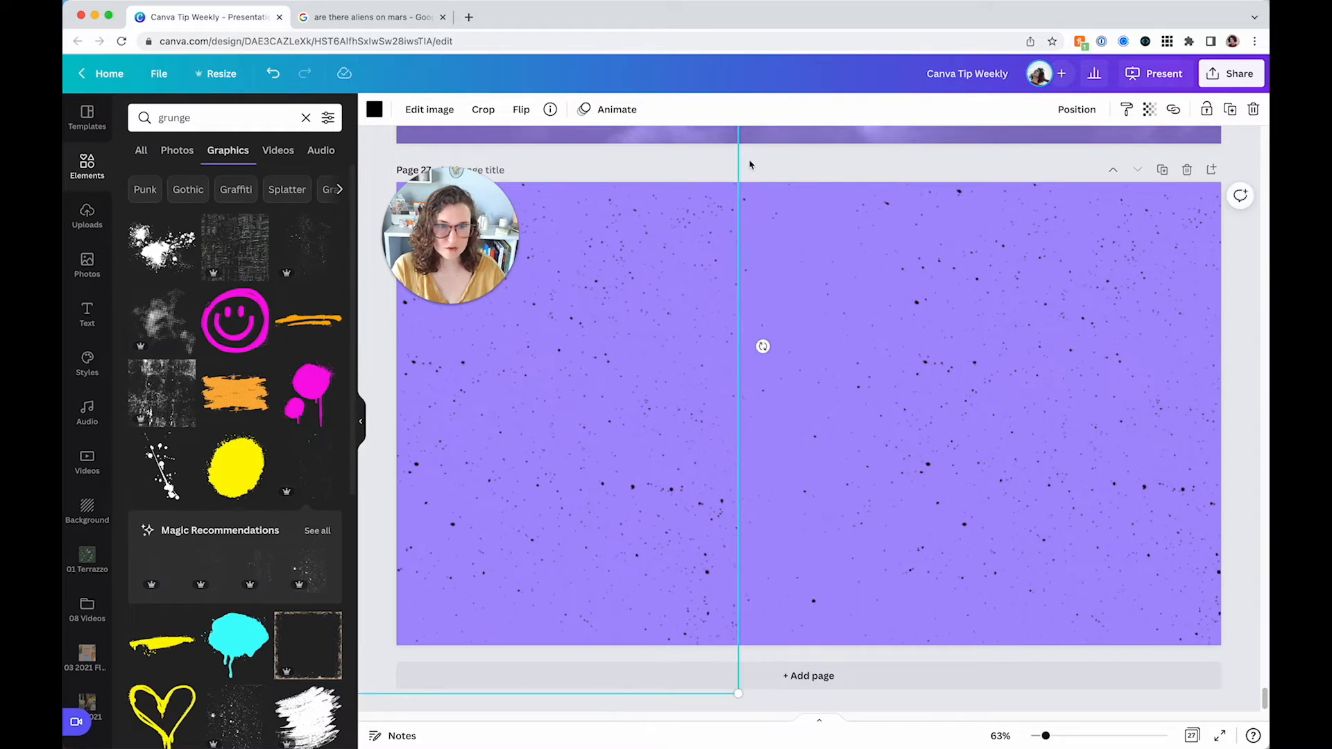
Reposition and stretch the speckle texture so it covers the entire page
{"action": "left_click", "coordinate": [781, 160]}
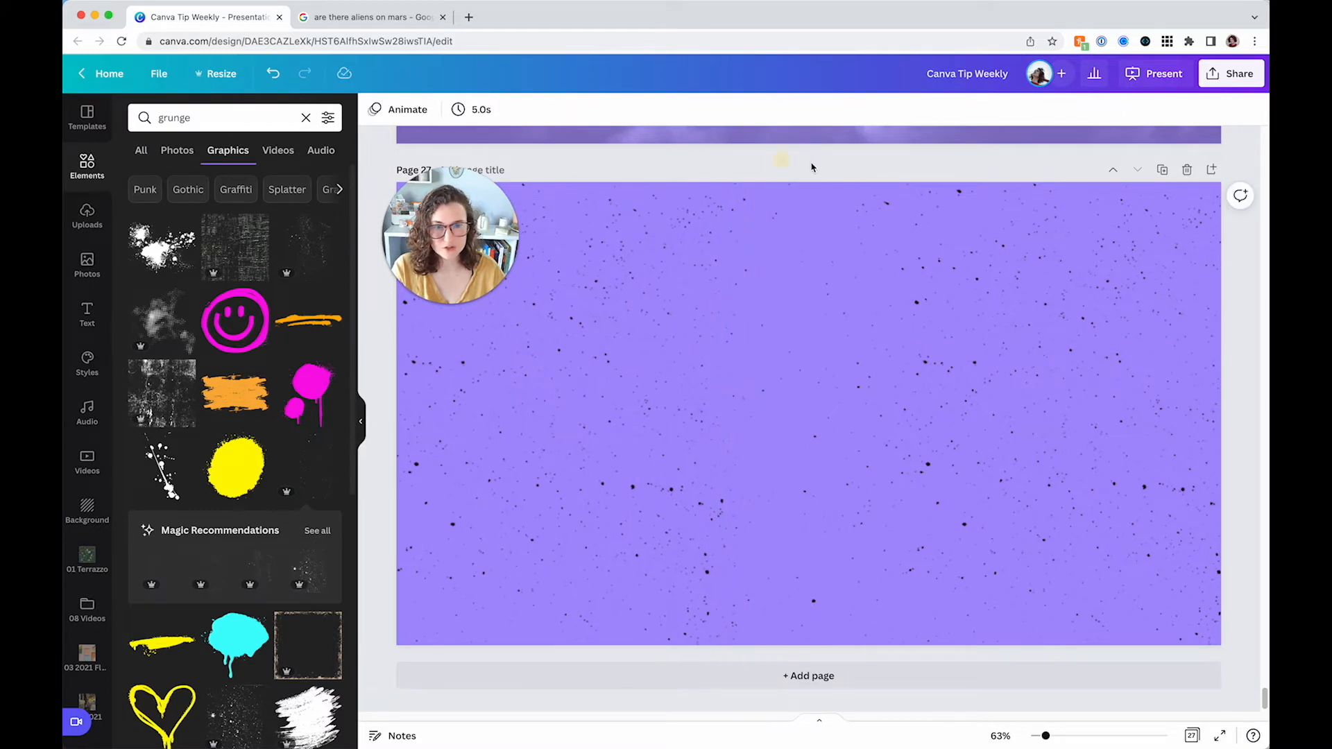
{"action": "left_click", "coordinate": [689, 293]}
{"action": "left_click_drag", "start_coordinate": [761, 344], "coordinate": [718, 383]}
{"action": "left_click_drag", "start_coordinate": [671, 423], "coordinate": [652, 464]}
{"action": "left_click_drag", "start_coordinate": [859, 371], "coordinate": [372, 372]}
{"action": "left_click_drag", "start_coordinate": [651, 439], "coordinate": [702, 437]}
{"action": "key", "text": "Escape"}
{"action": "left_click", "coordinate": [670, 354]}
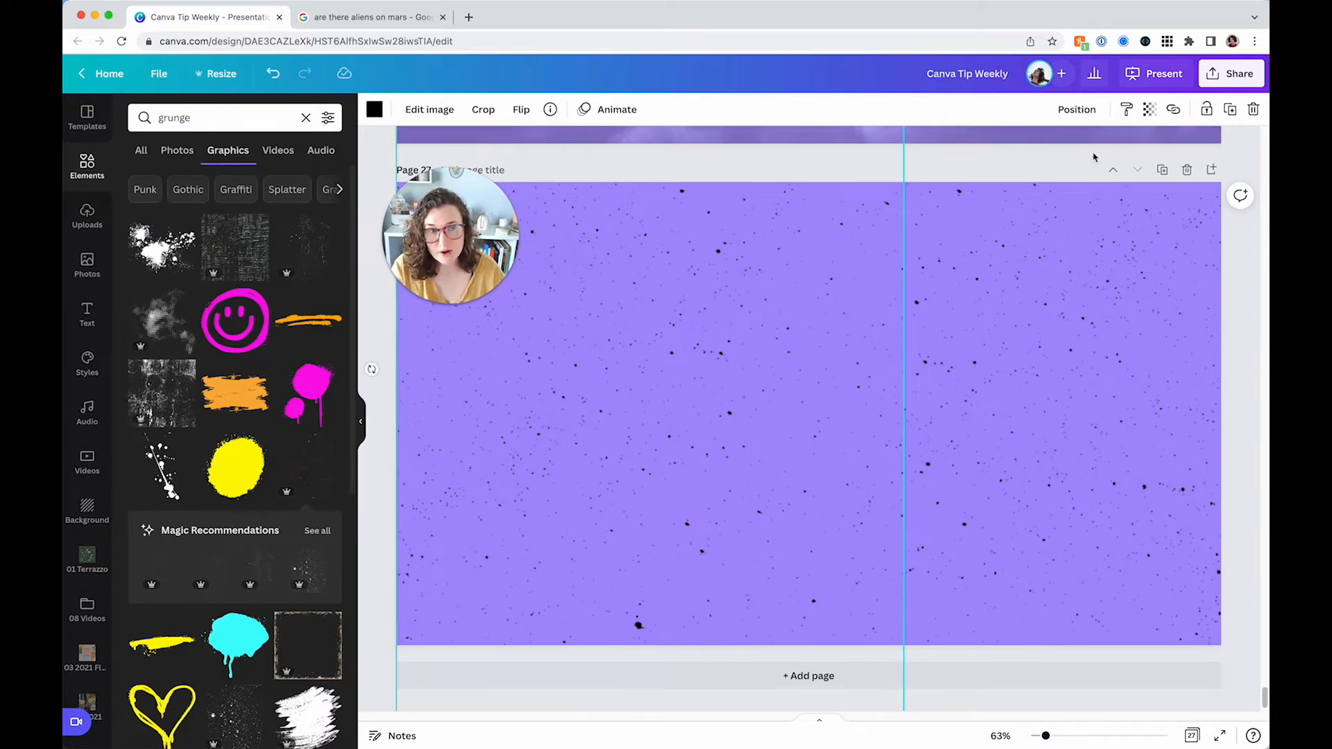
Set the speckle texture's transparency to 31 and deselect it
{"action": "left_click", "coordinate": [1149, 109]}
{"action": "left_click", "coordinate": [1061, 165]}
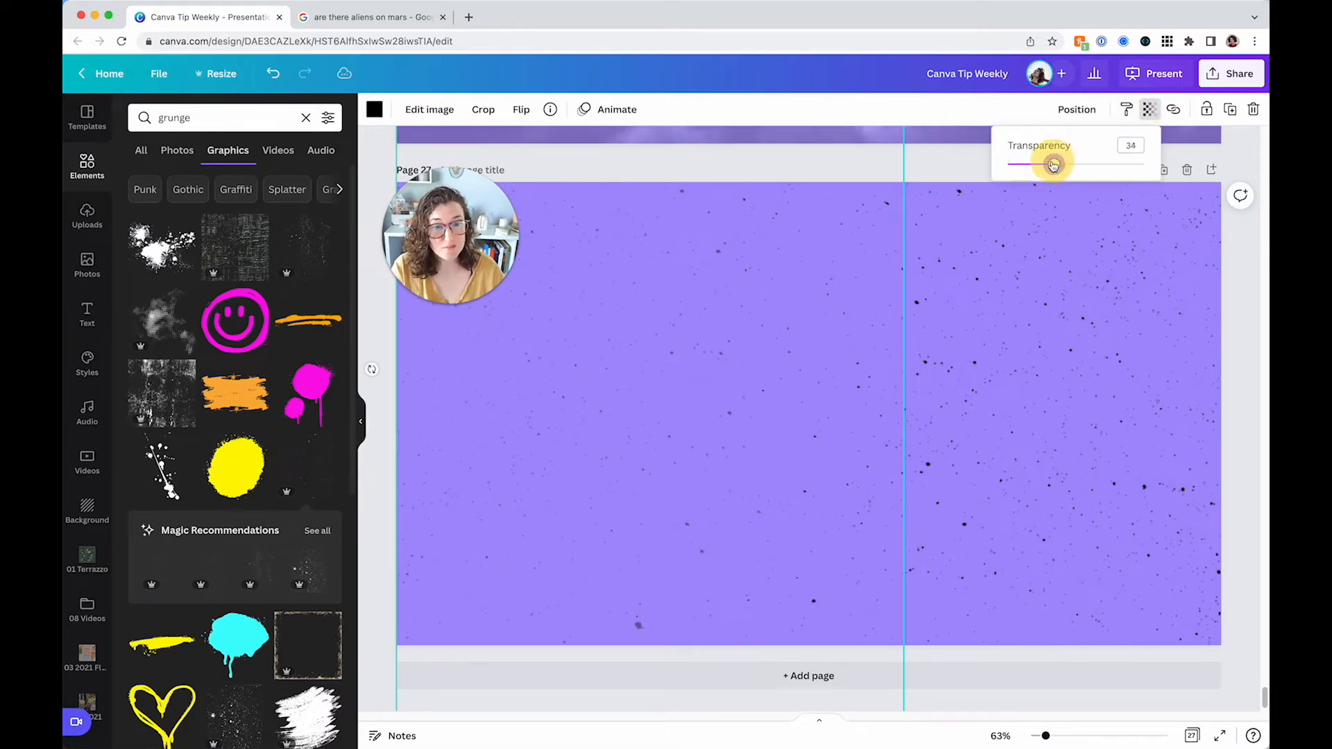
{"action": "left_click", "coordinate": [1055, 270]}
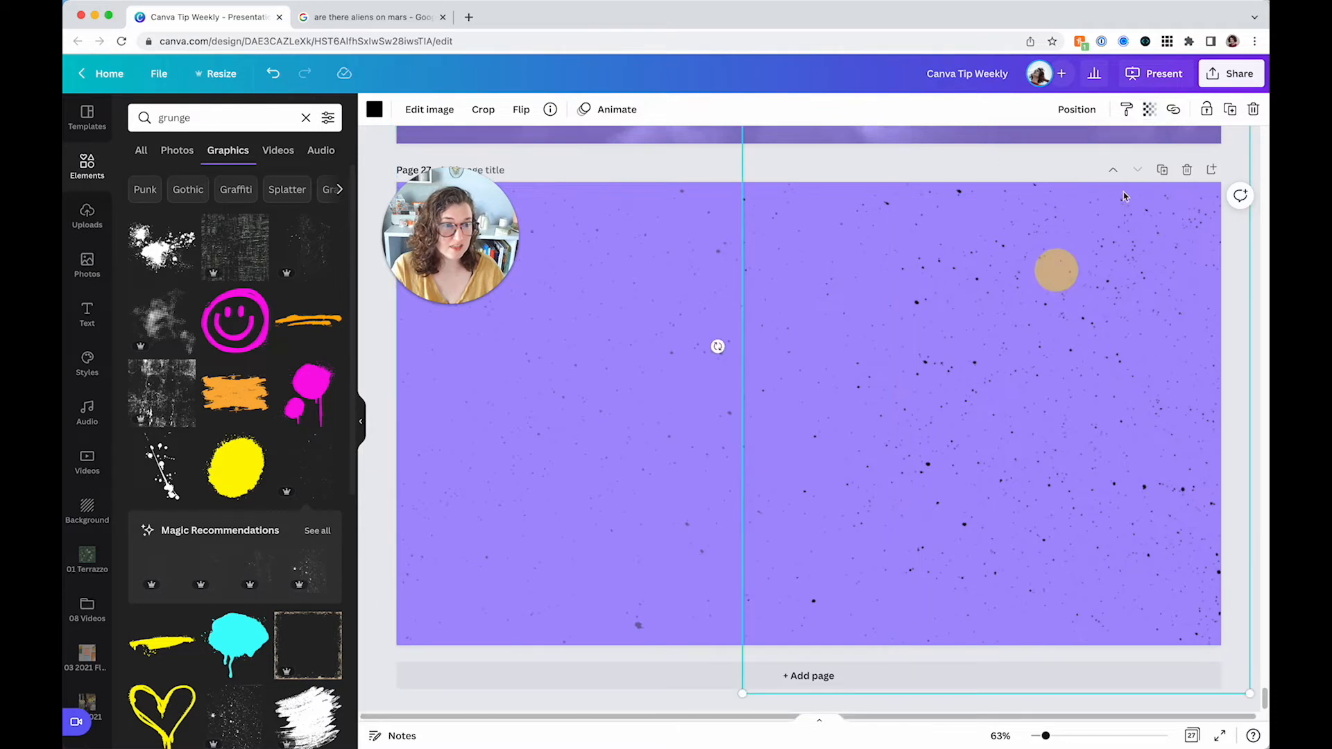
{"action": "left_click", "coordinate": [1149, 108]}
{"action": "left_click", "coordinate": [1135, 146]}
{"action": "type", "text": "31"}
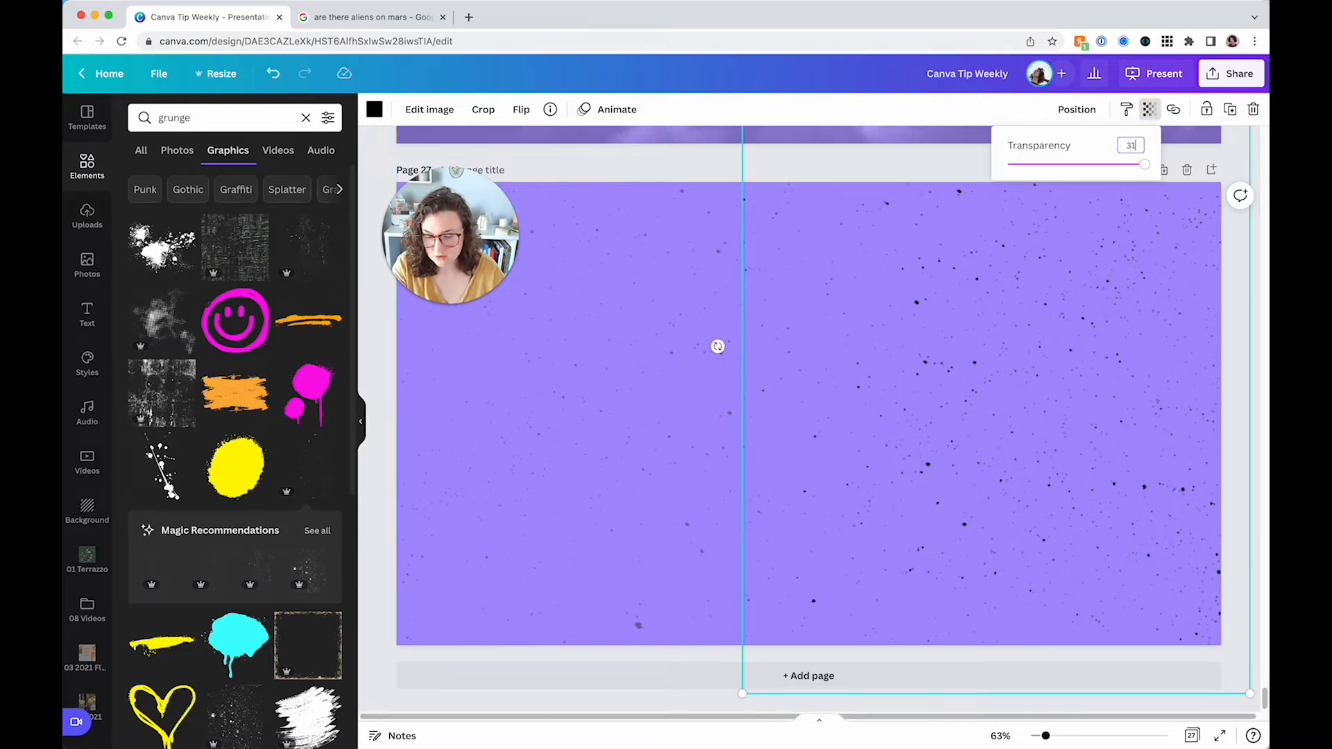
{"action": "key", "text": "Return"}
{"action": "left_click", "coordinate": [679, 171]}
{"action": "left_click", "coordinate": [695, 177]}
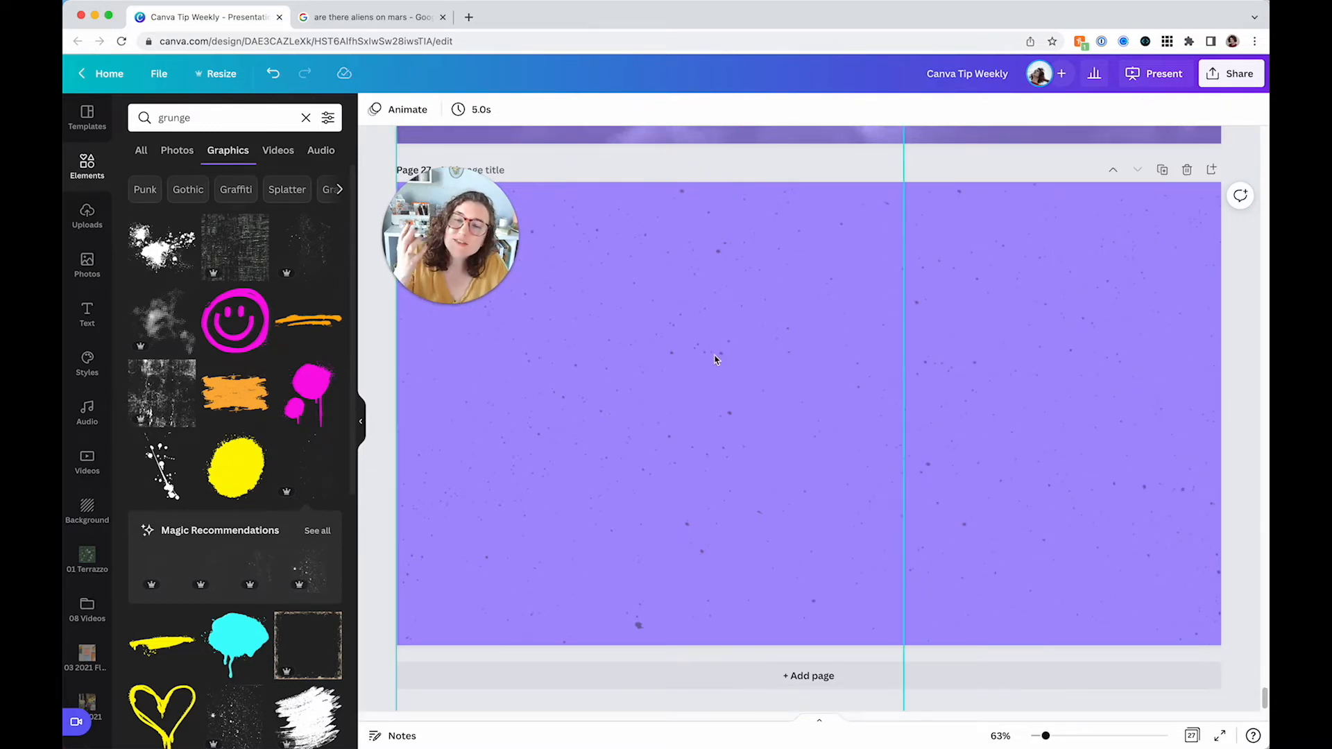
Recolour the speckle texture to white and deselect it
{"action": "left_click", "coordinate": [830, 175]}
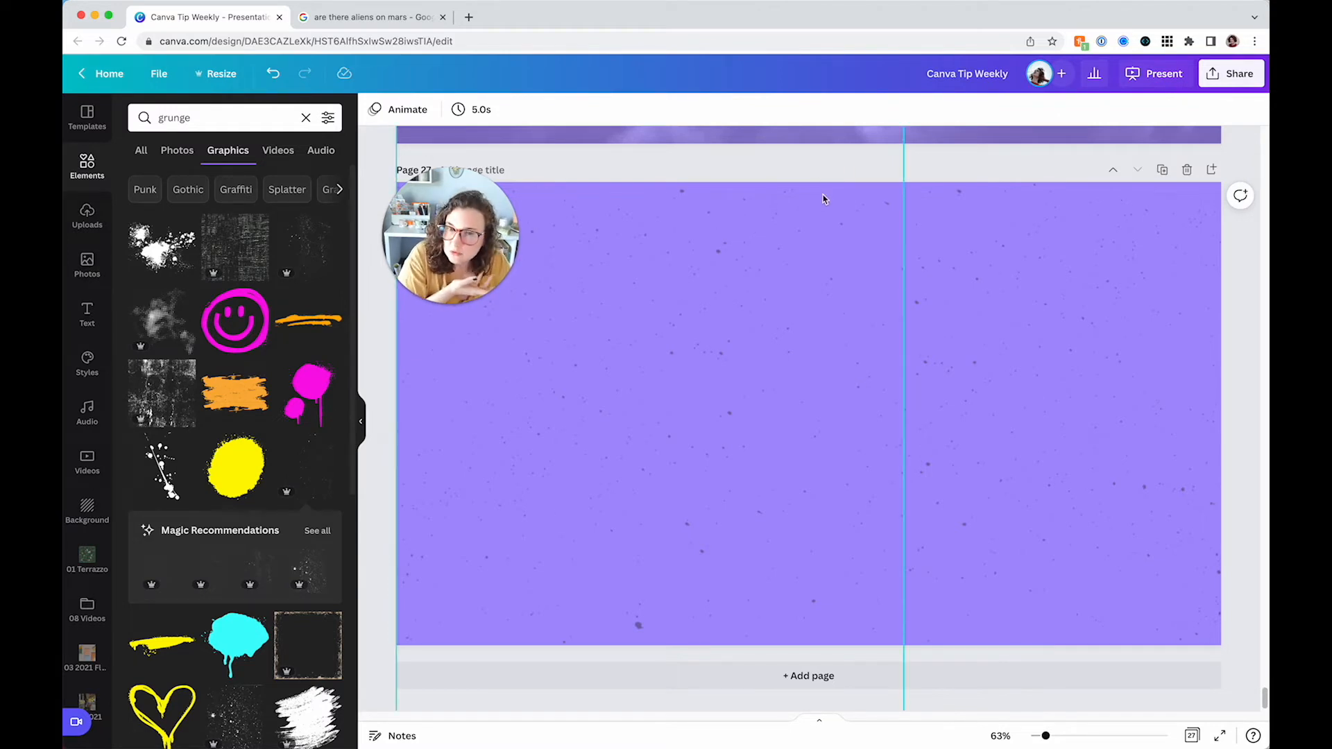
{"action": "left_click", "coordinate": [828, 225]}
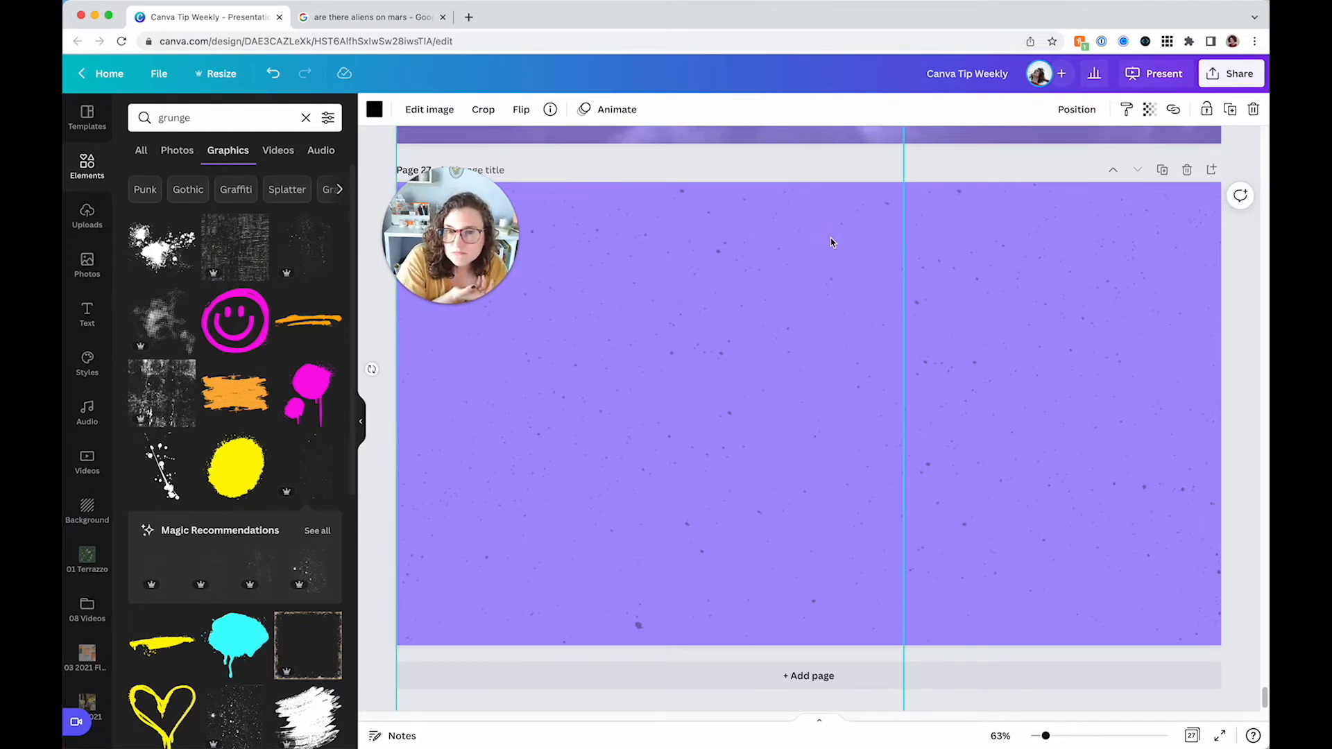
{"action": "left_click", "coordinate": [374, 109]}
{"action": "left_click", "coordinate": [179, 327]}
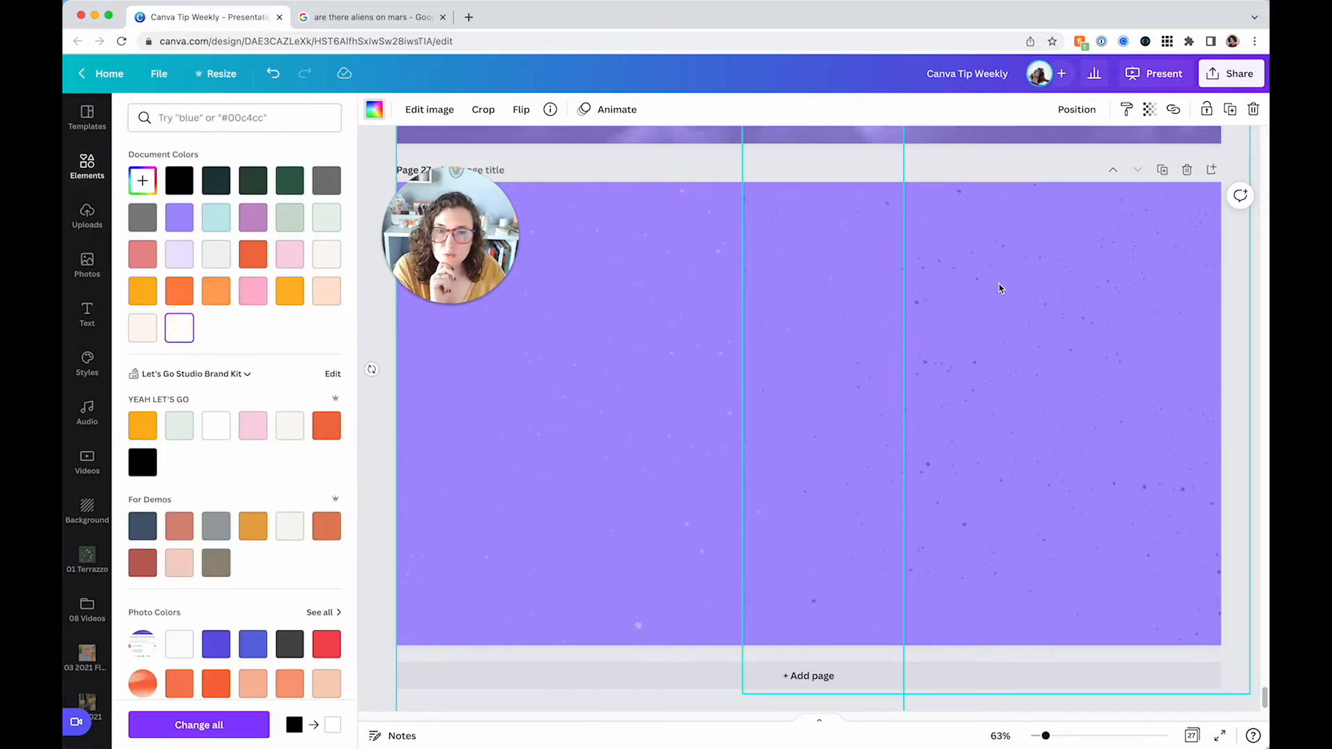
{"action": "left_click", "coordinate": [874, 163]}
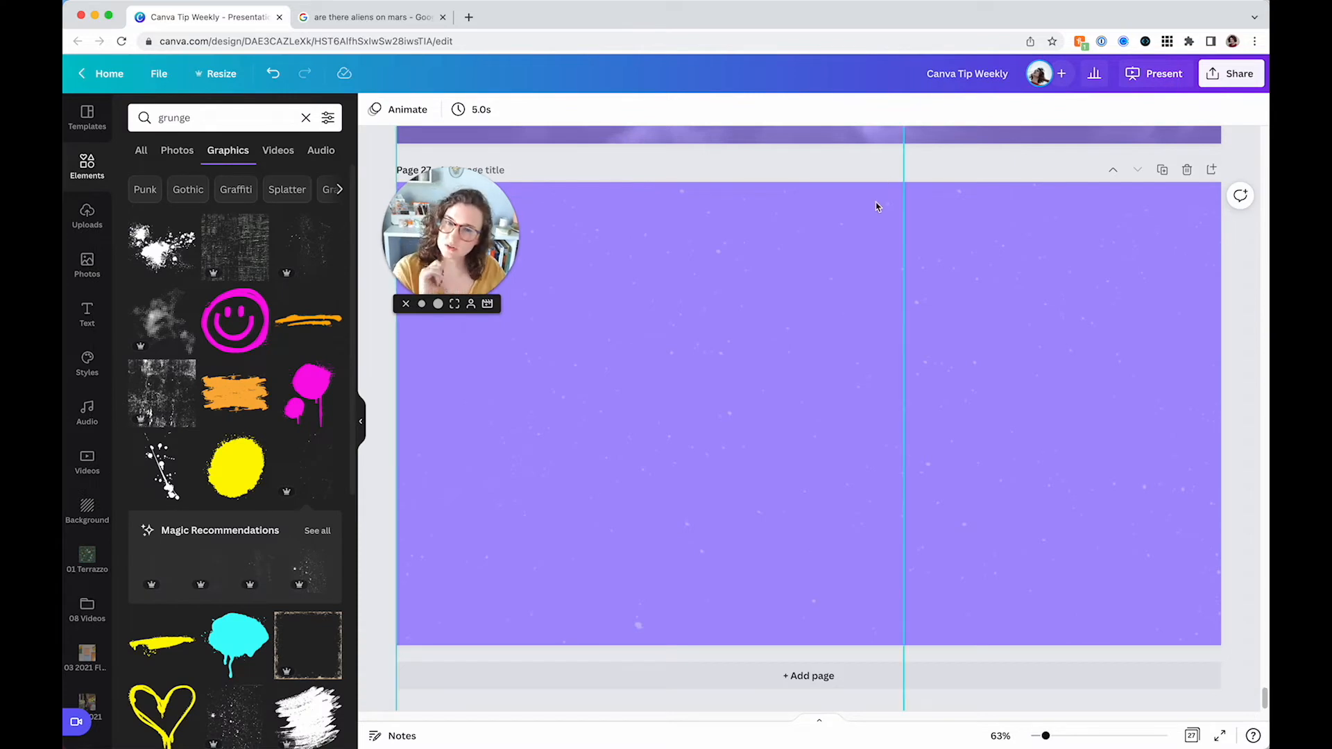
Add a new page after the speckle page and clear the grunge search
{"action": "left_click", "coordinate": [689, 682]}
{"action": "left_click", "coordinate": [648, 541]}
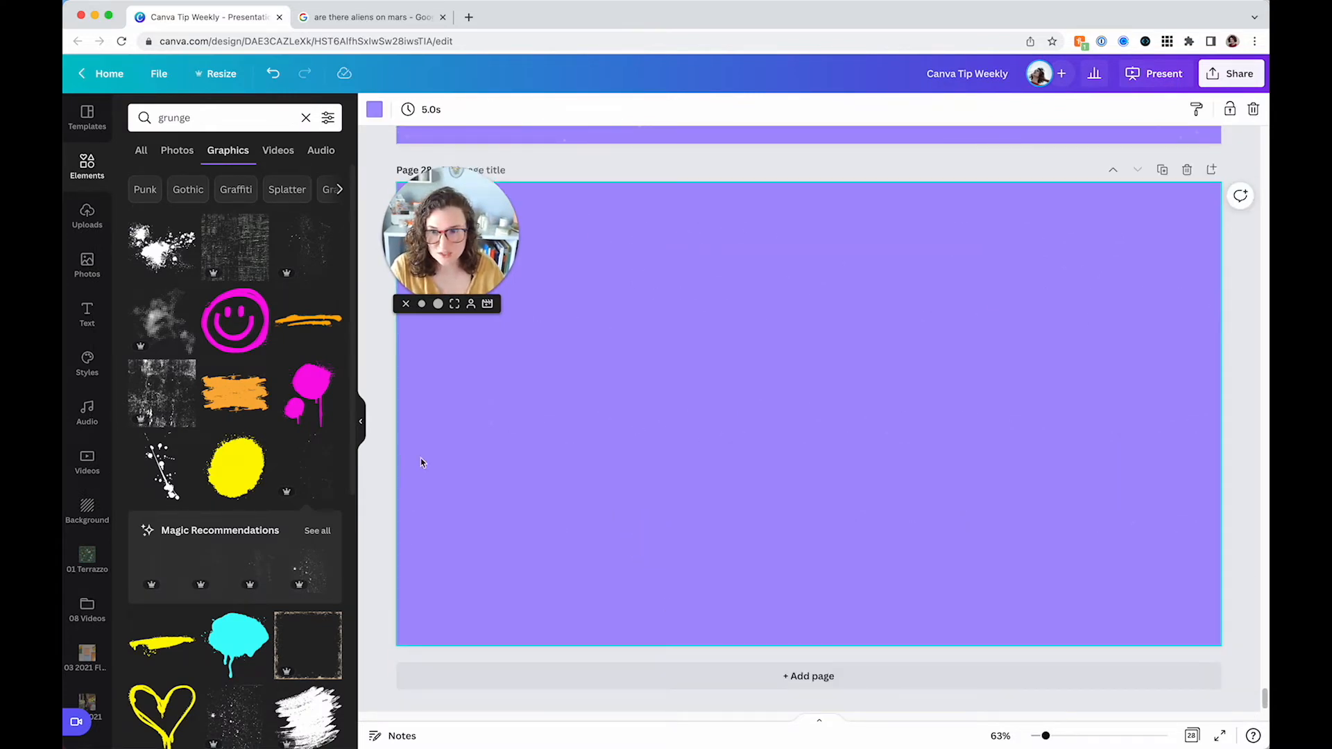
{"action": "left_click", "coordinate": [306, 117]}
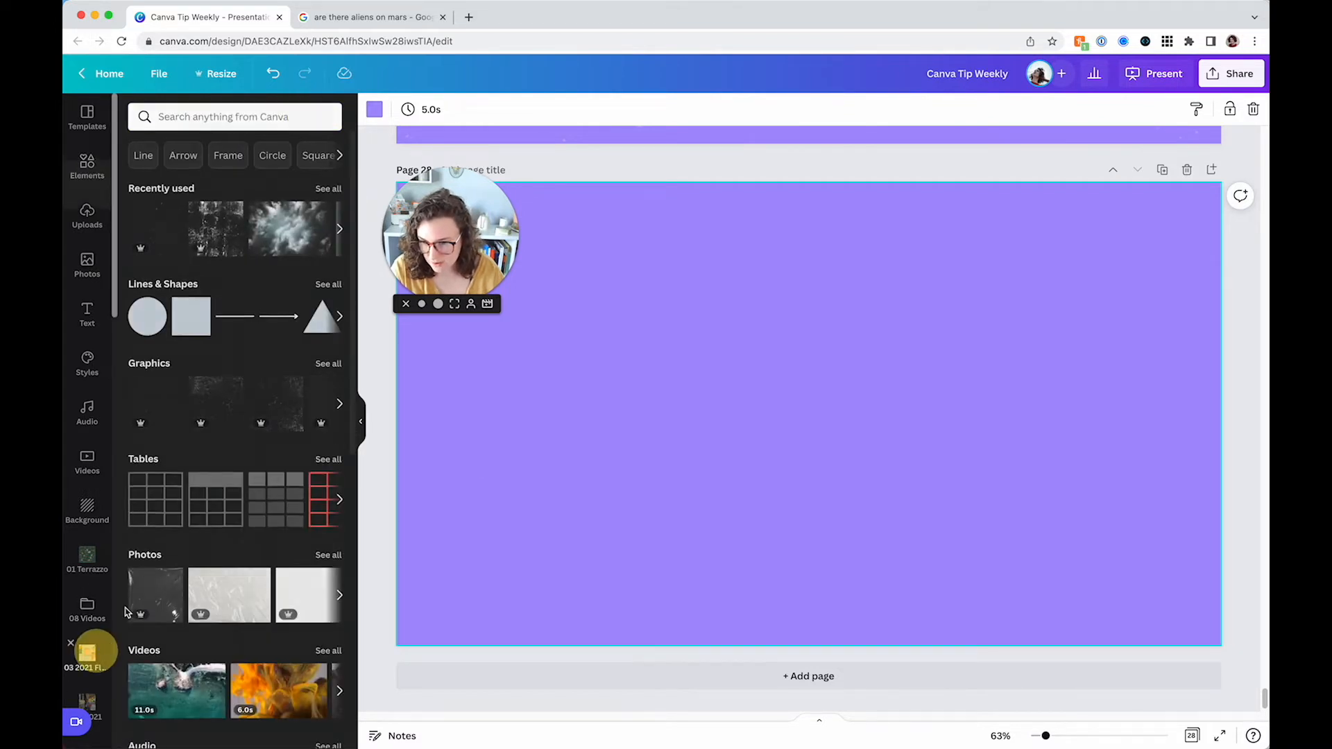
Try adding a pink flatlay photo from the 03 2021 Flatlays uploads, then delete it
{"action": "left_click", "coordinate": [87, 655]}
{"action": "scroll", "coordinate": [206, 441], "scroll_direction": "down", "scroll_amount": 2}
{"action": "scroll", "coordinate": [207, 441], "scroll_direction": "down", "scroll_amount": 1}
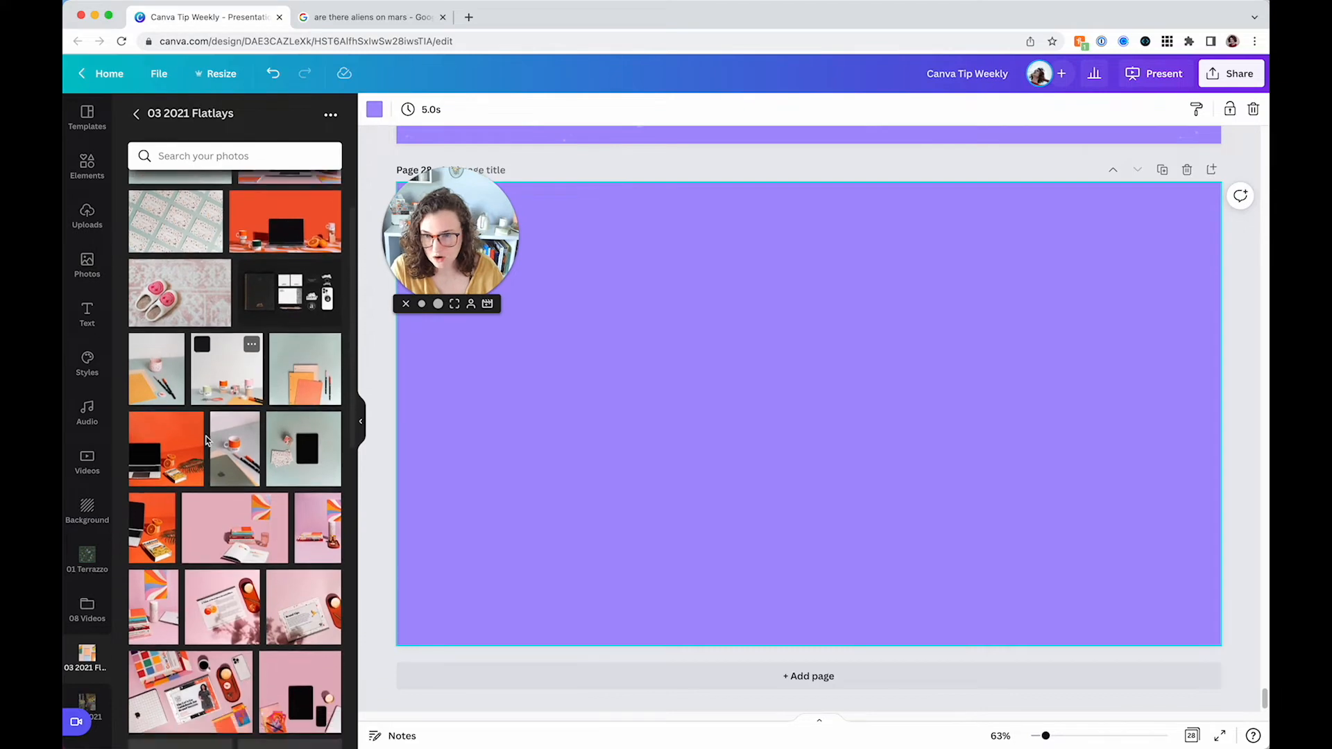
{"action": "left_click", "coordinate": [233, 526]}
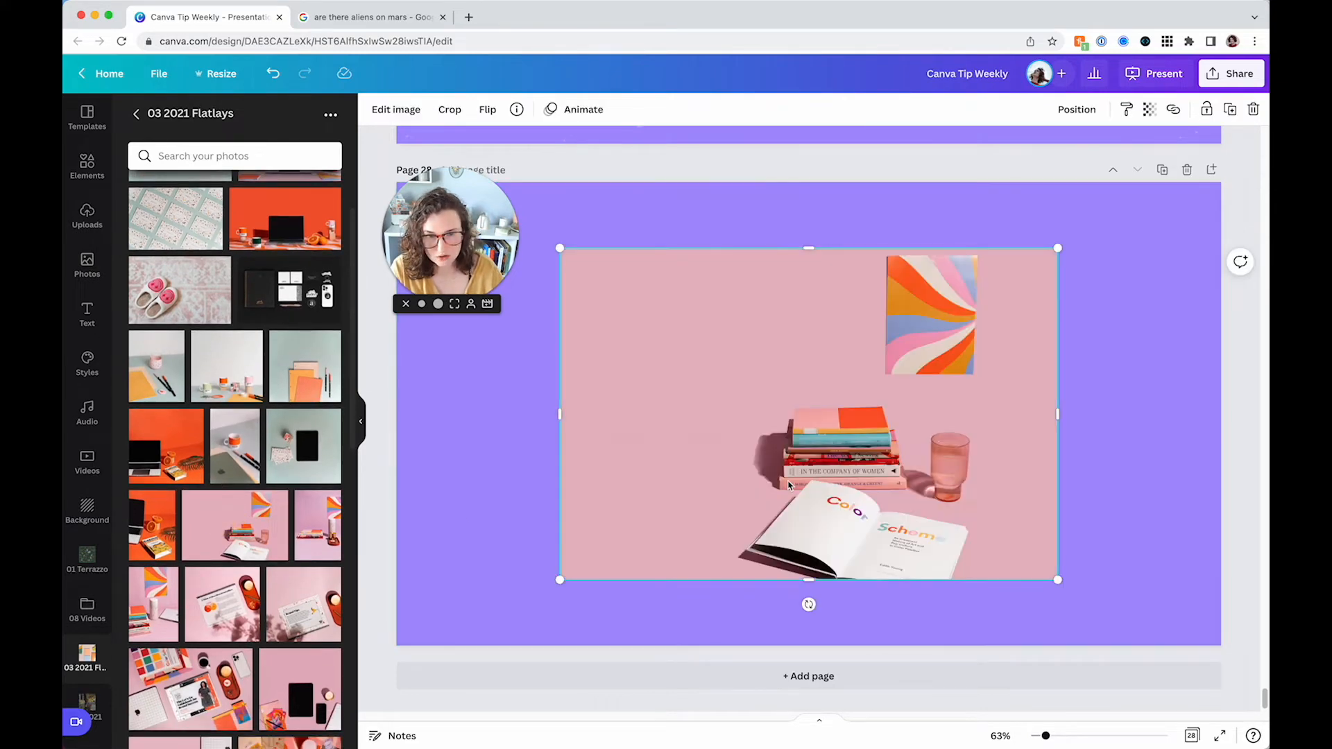
{"action": "key", "text": "Delete"}
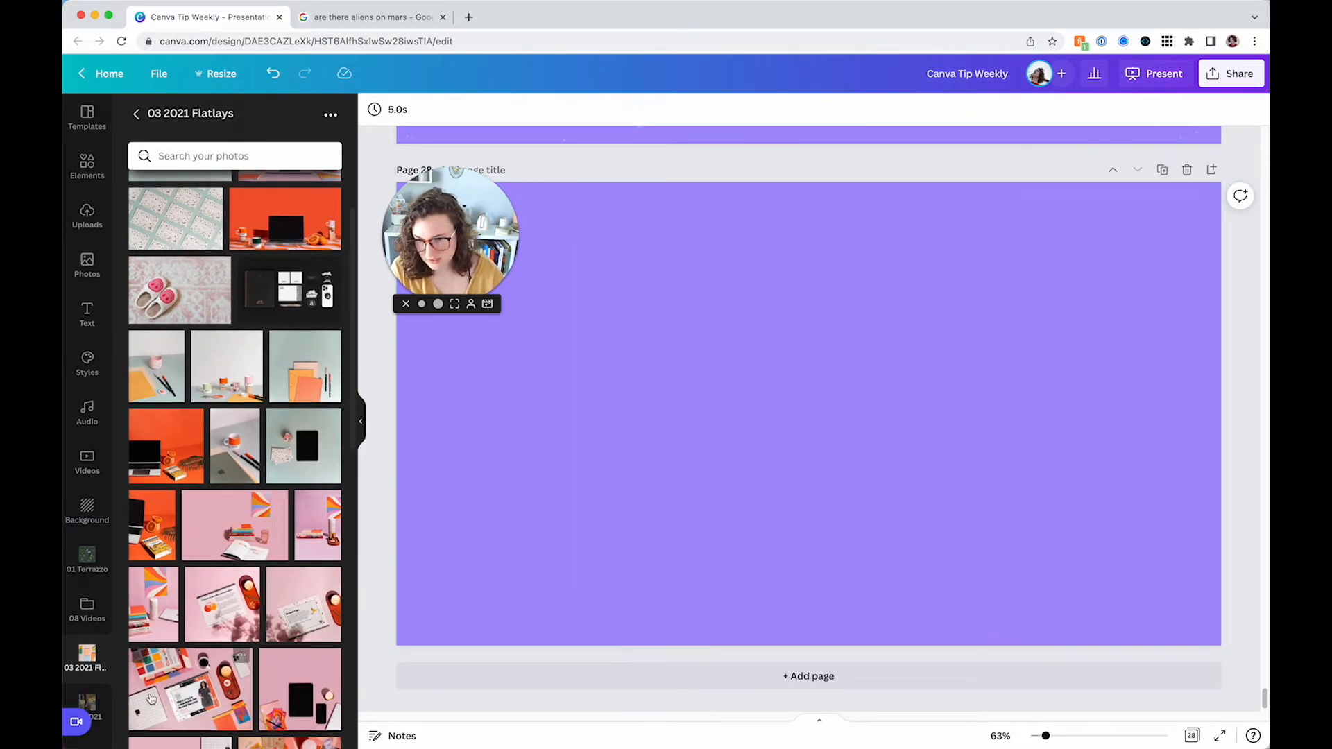
Add the colourful flatlay photo to the page and set it as the page background
{"action": "left_click", "coordinate": [191, 687]}
{"action": "right_click", "coordinate": [692, 521]}
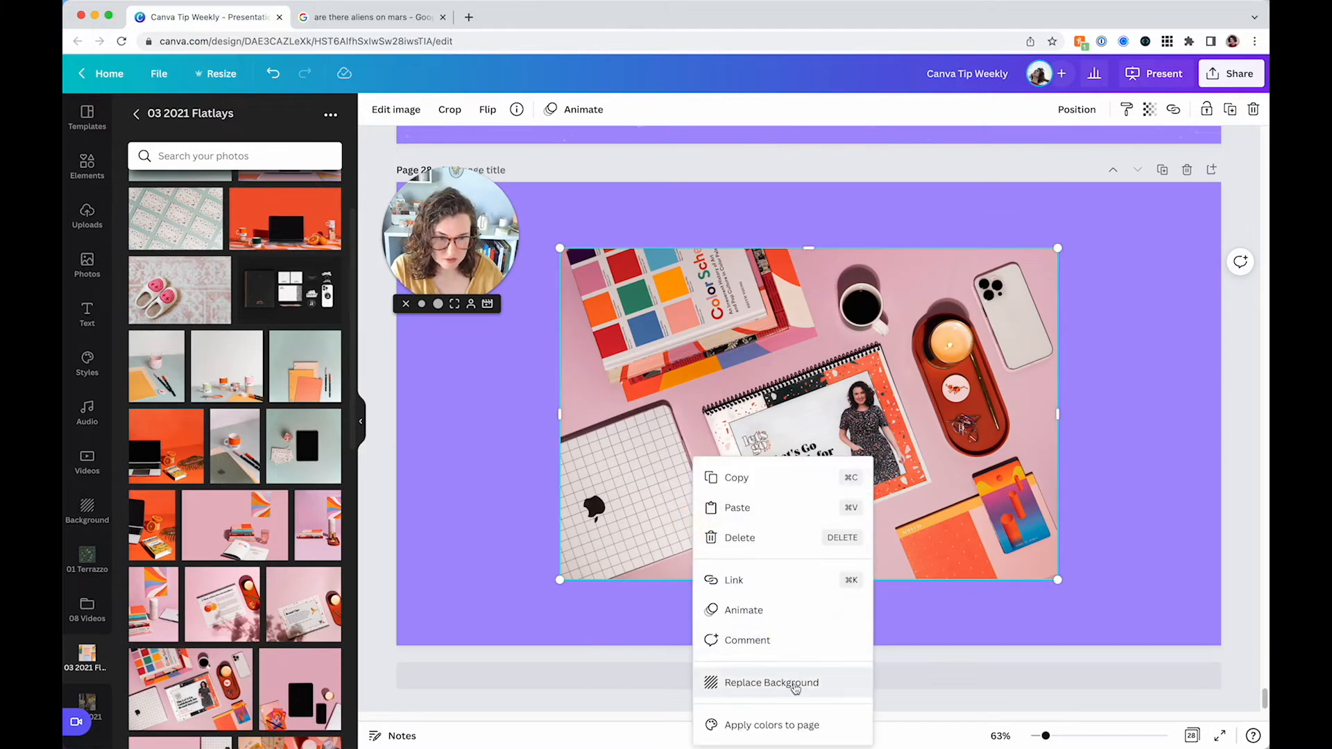
{"action": "left_click", "coordinate": [790, 682]}
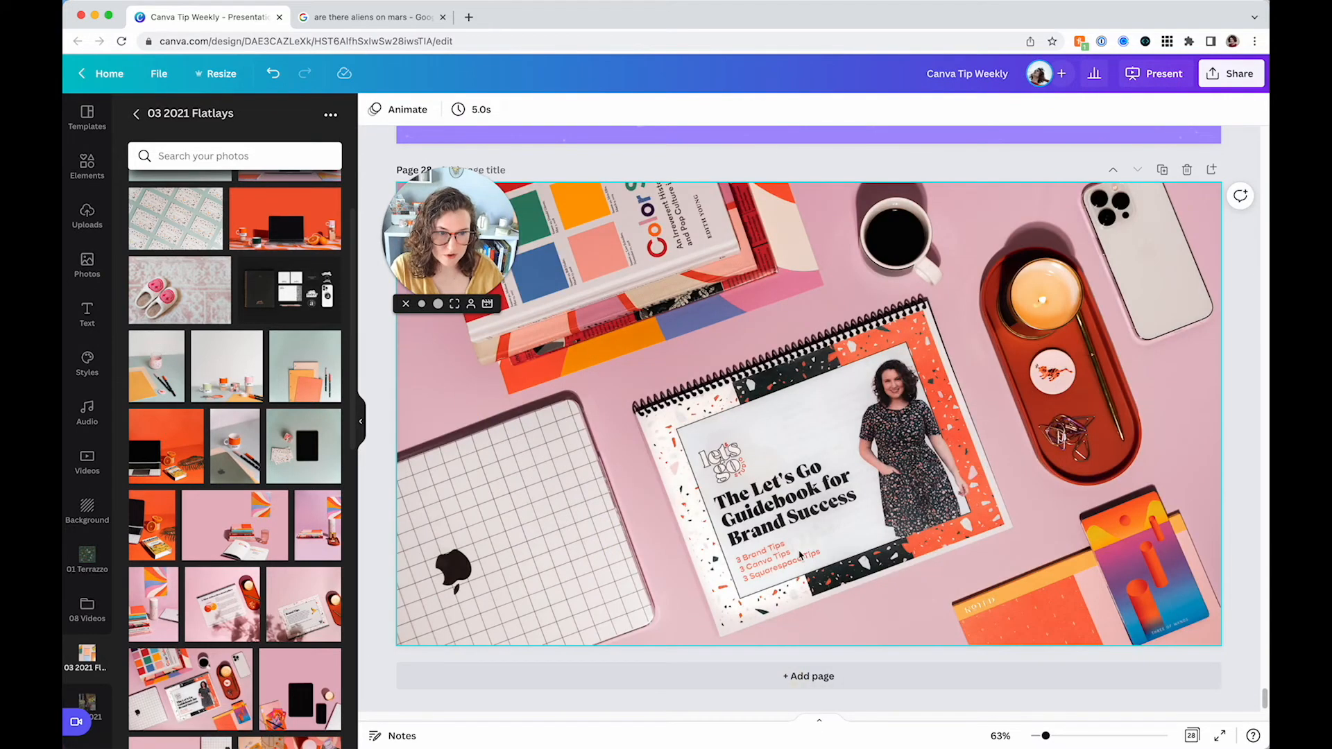
{"action": "left_click", "coordinate": [756, 387]}
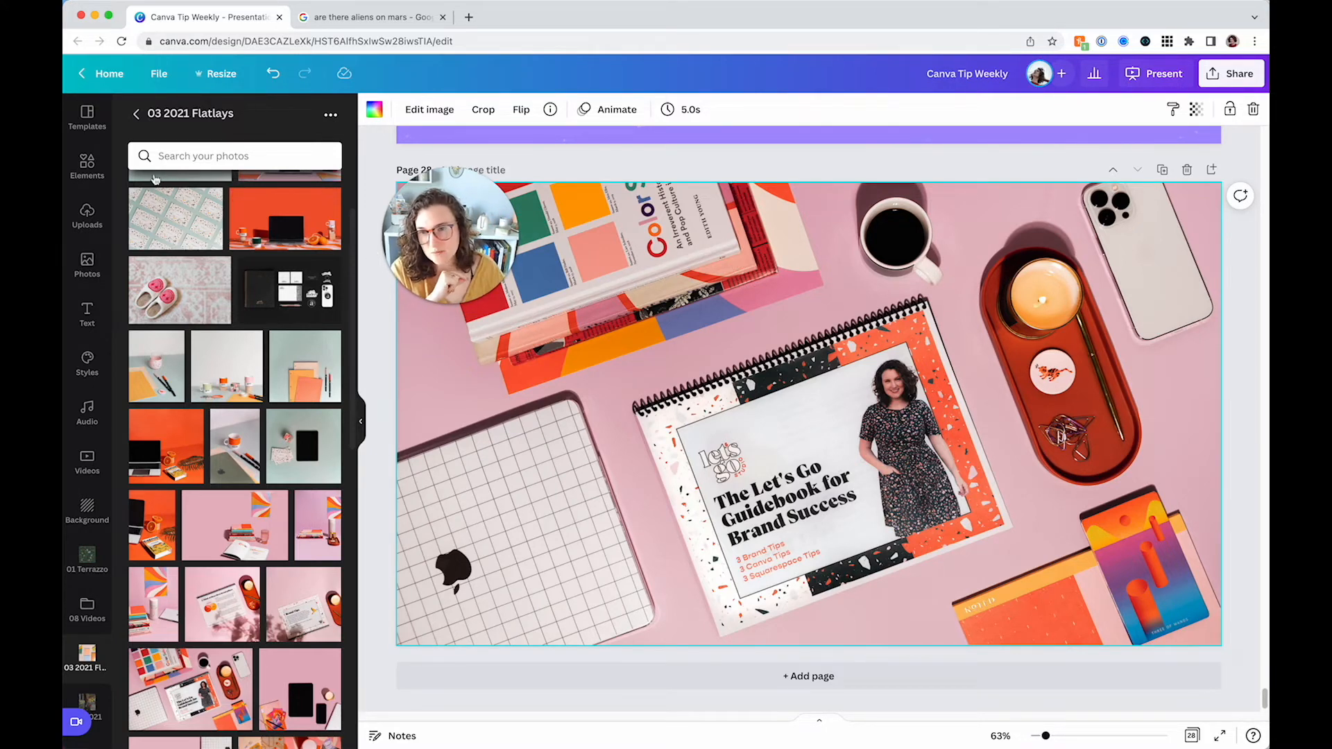
Browse all Elements graphics, add the grey gradient graphic, then delete it
{"action": "left_click", "coordinate": [87, 167]}
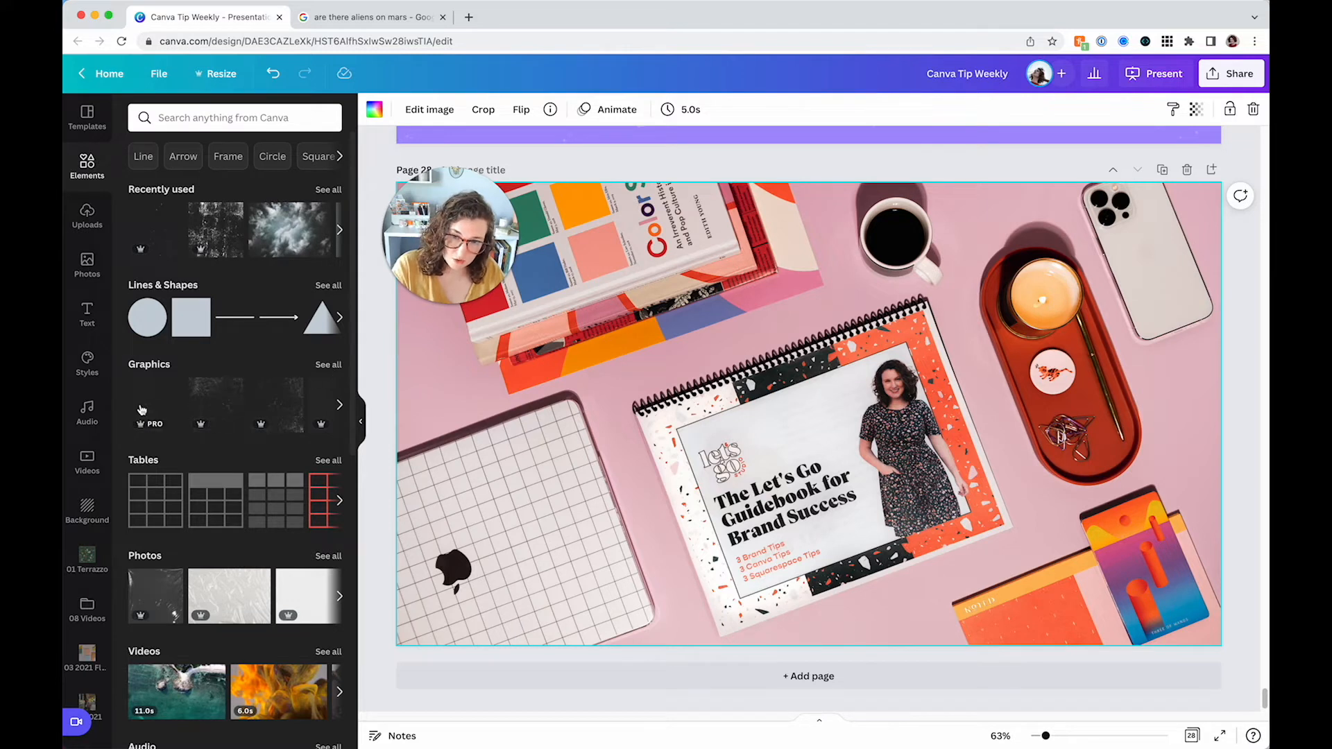
{"action": "left_click", "coordinate": [322, 366]}
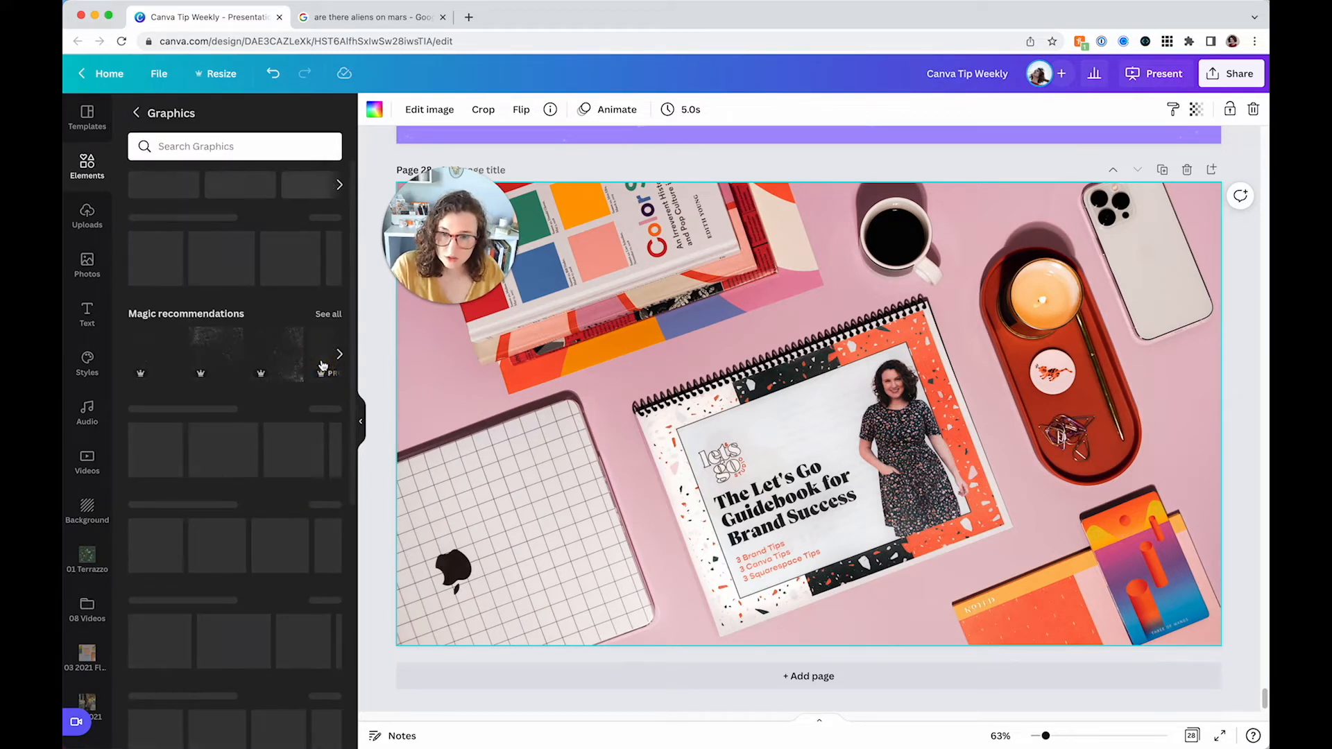
{"action": "scroll", "coordinate": [287, 357], "scroll_direction": "down", "scroll_amount": 2}
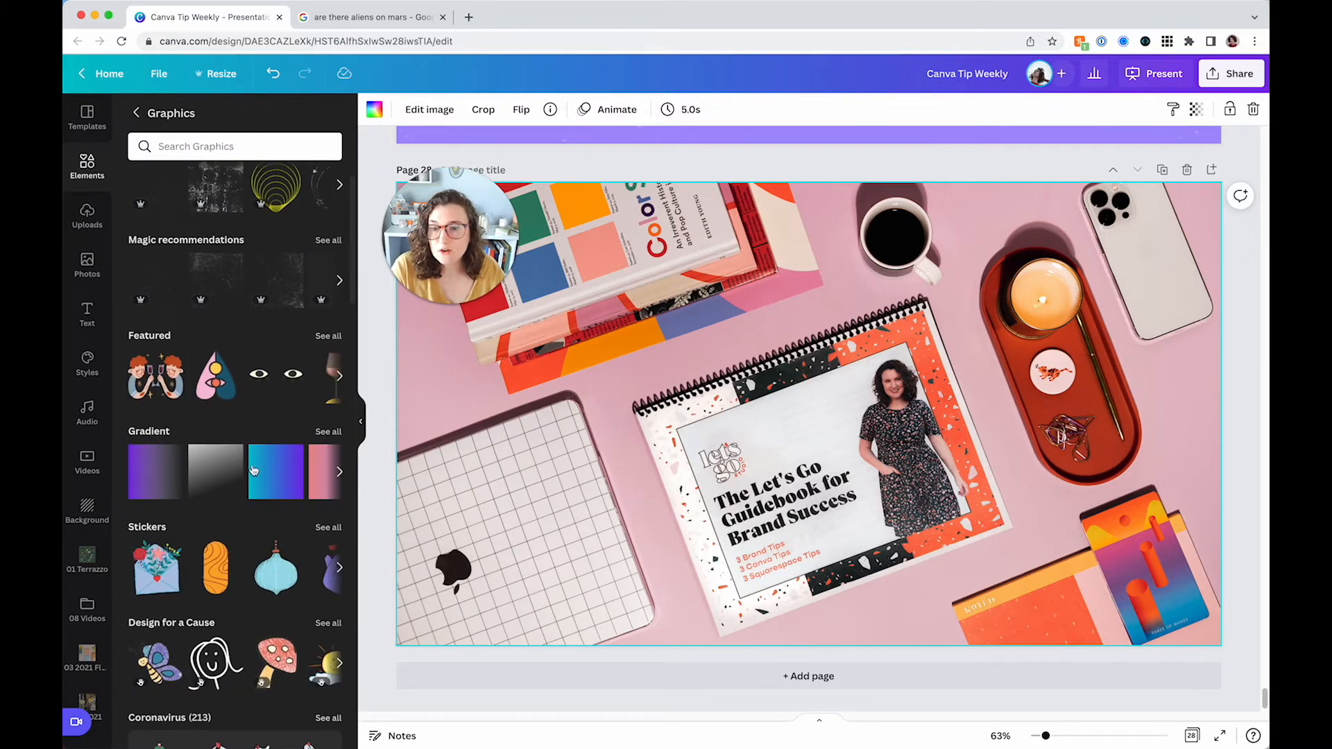
{"action": "left_click", "coordinate": [215, 471]}
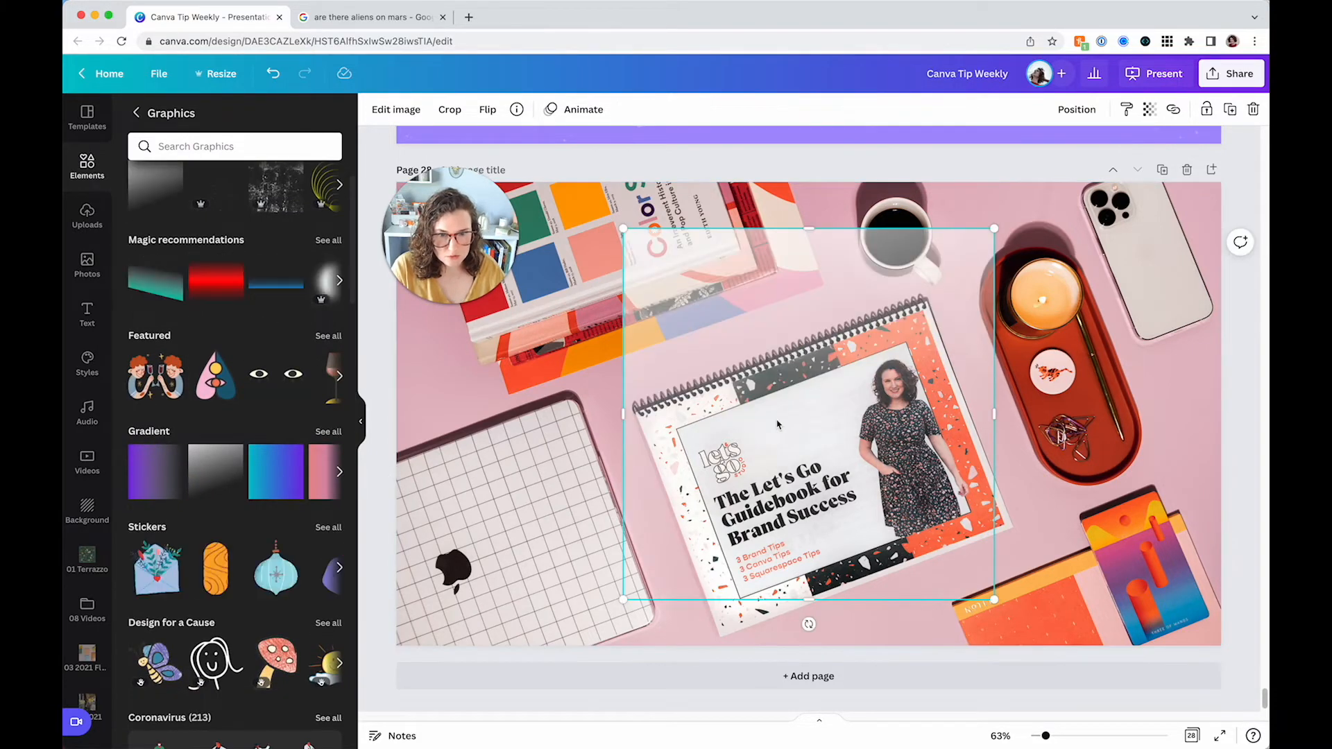
{"action": "key", "text": "Delete"}
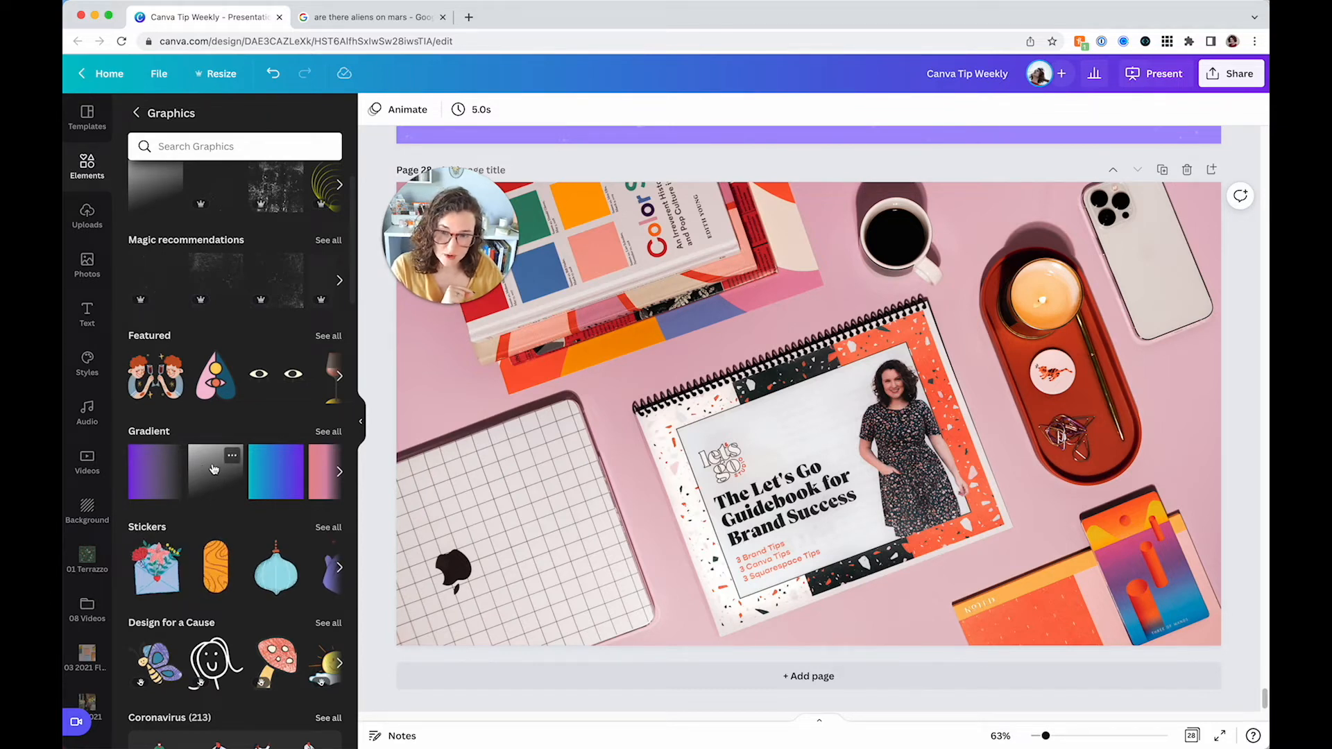
Add the purple gradient graphic to the photo and rotate it upside down
{"action": "left_click", "coordinate": [154, 472]}
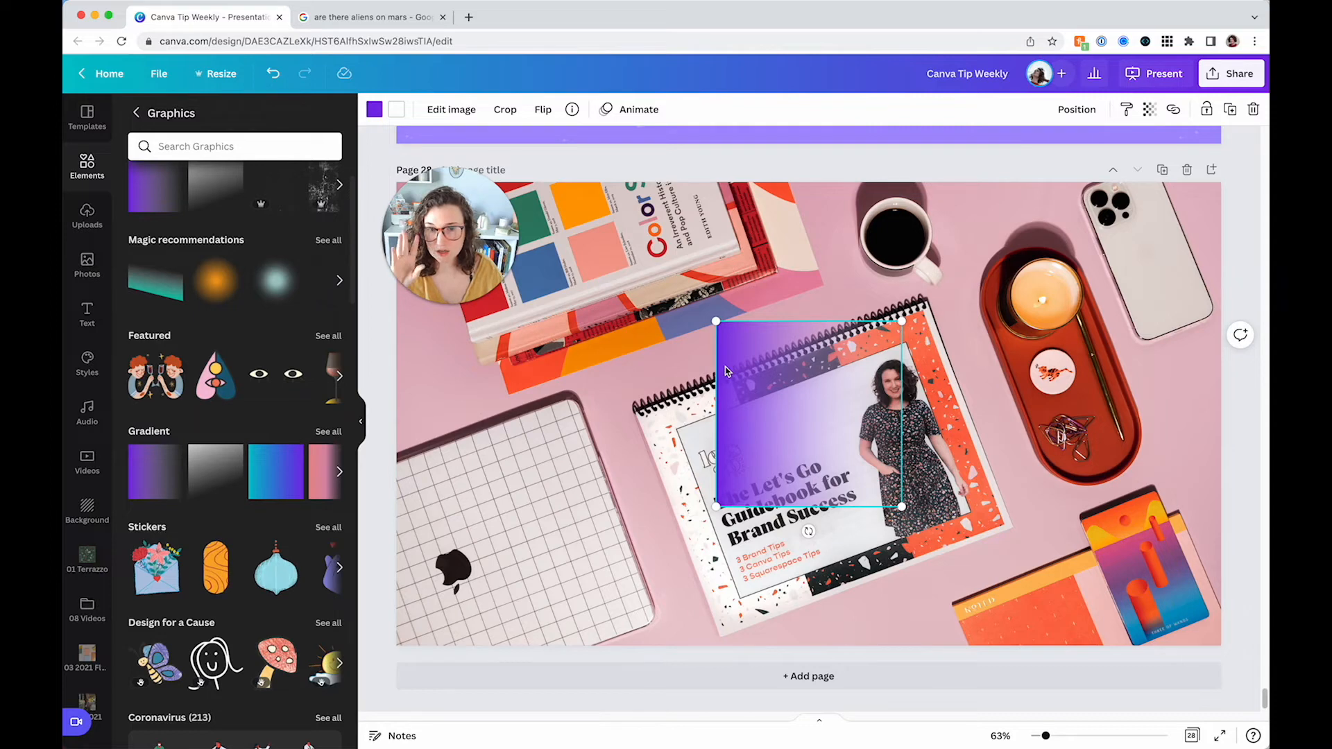
{"action": "left_click_drag", "start_coordinate": [806, 531], "coordinate": [808, 298]}
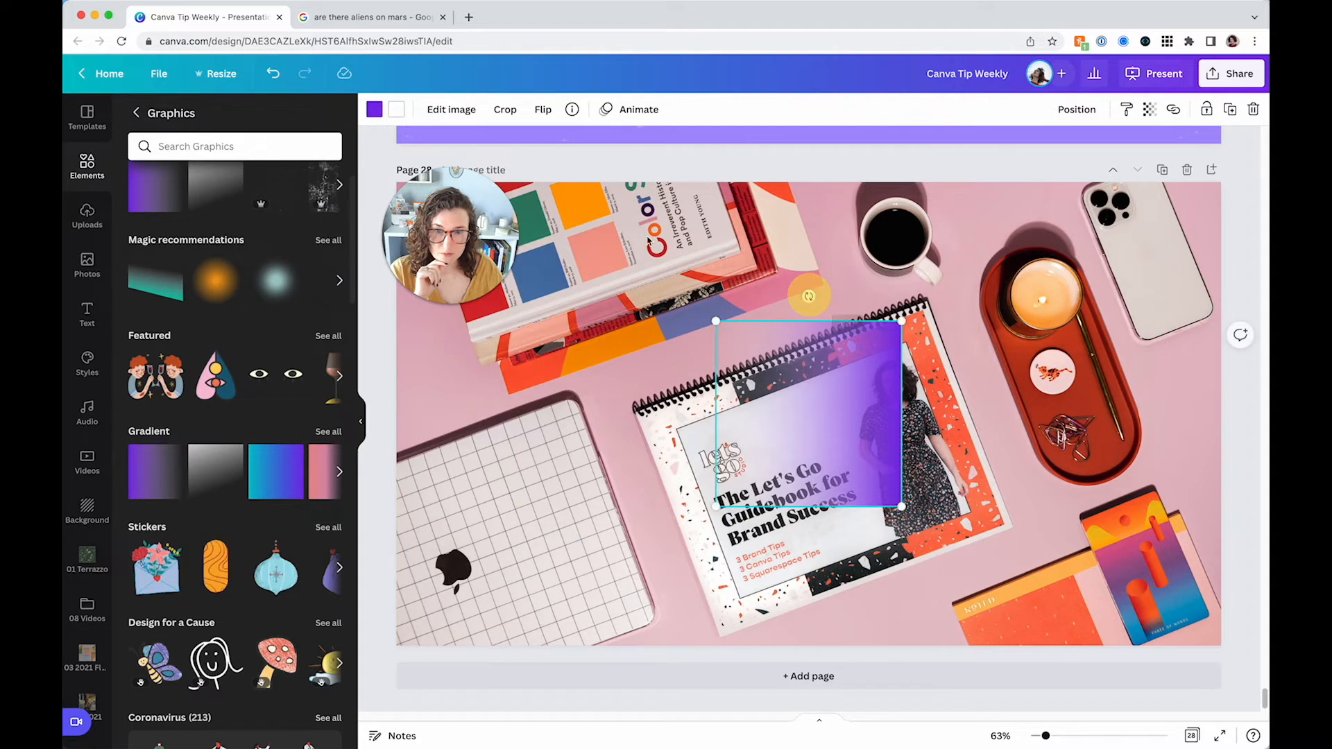
Set both of the gradient's colours to black
{"action": "left_click", "coordinate": [382, 110]}
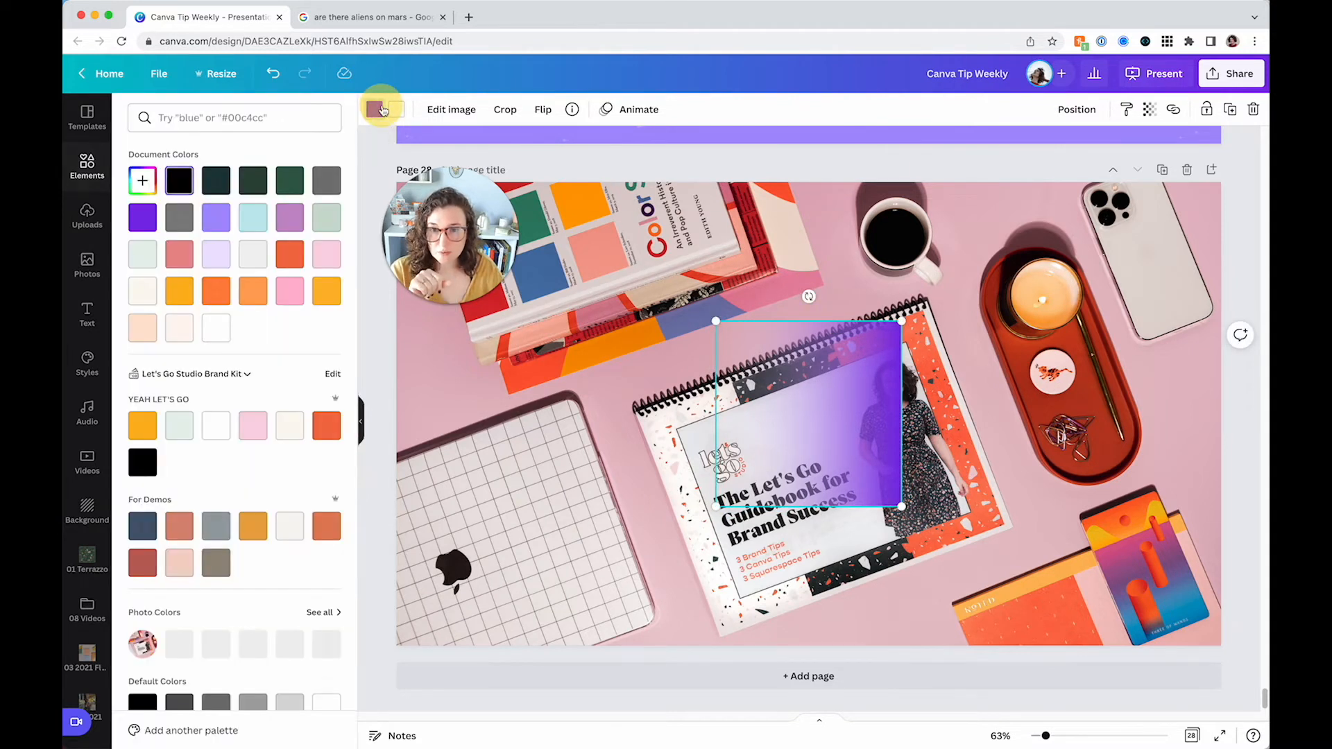
{"action": "left_click", "coordinate": [181, 185]}
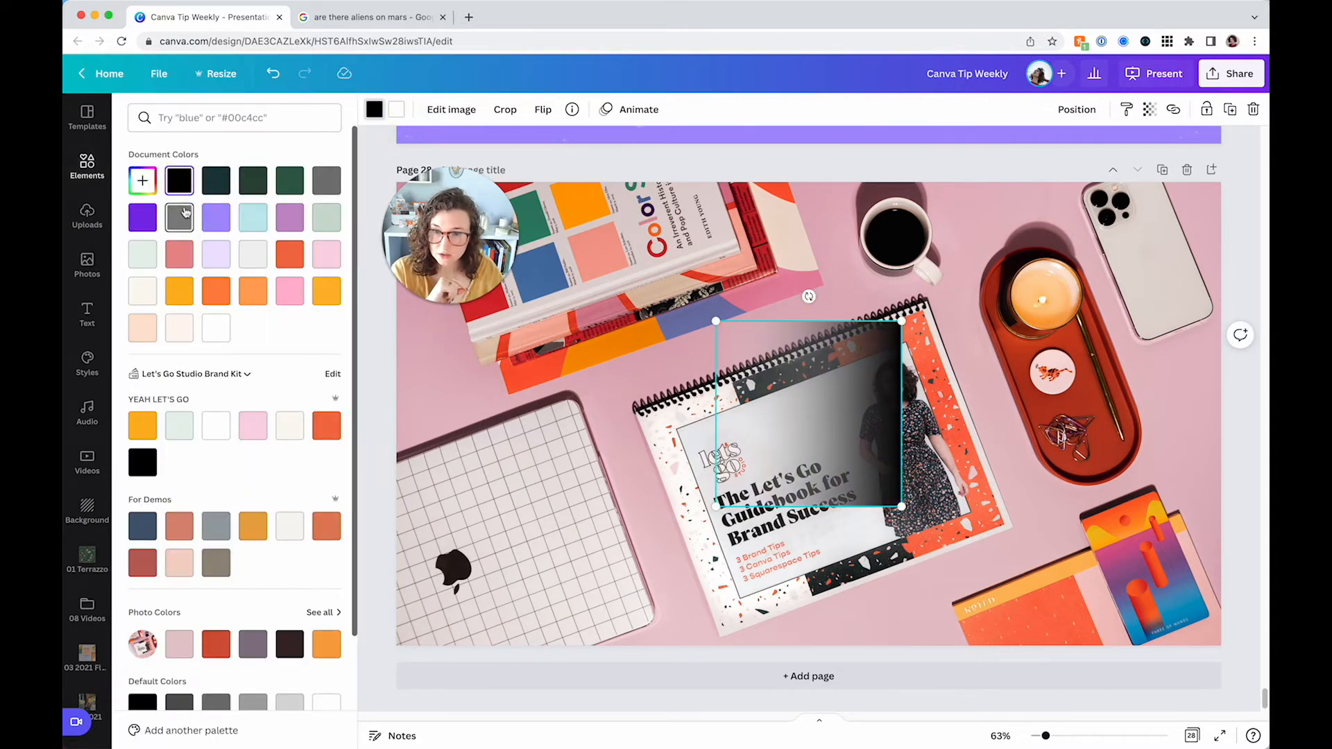
{"action": "left_click", "coordinate": [395, 111]}
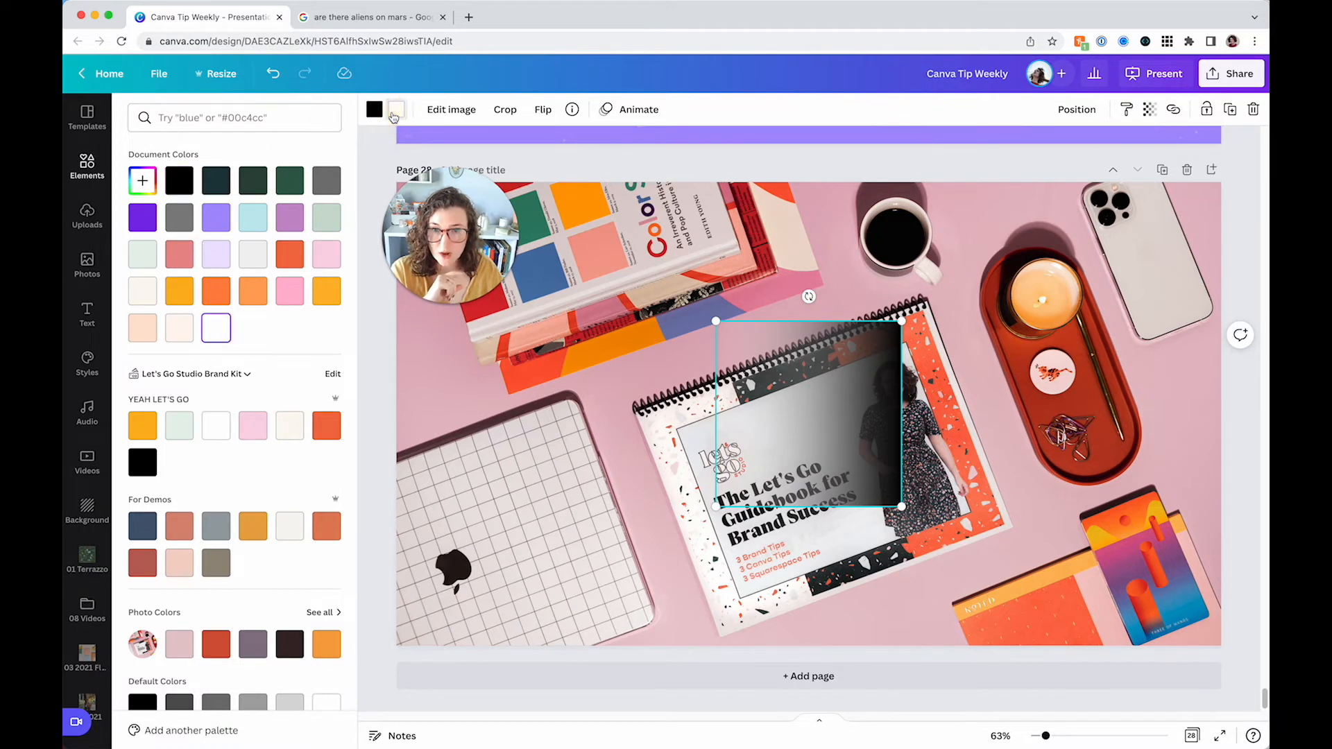
{"action": "left_click", "coordinate": [182, 186]}
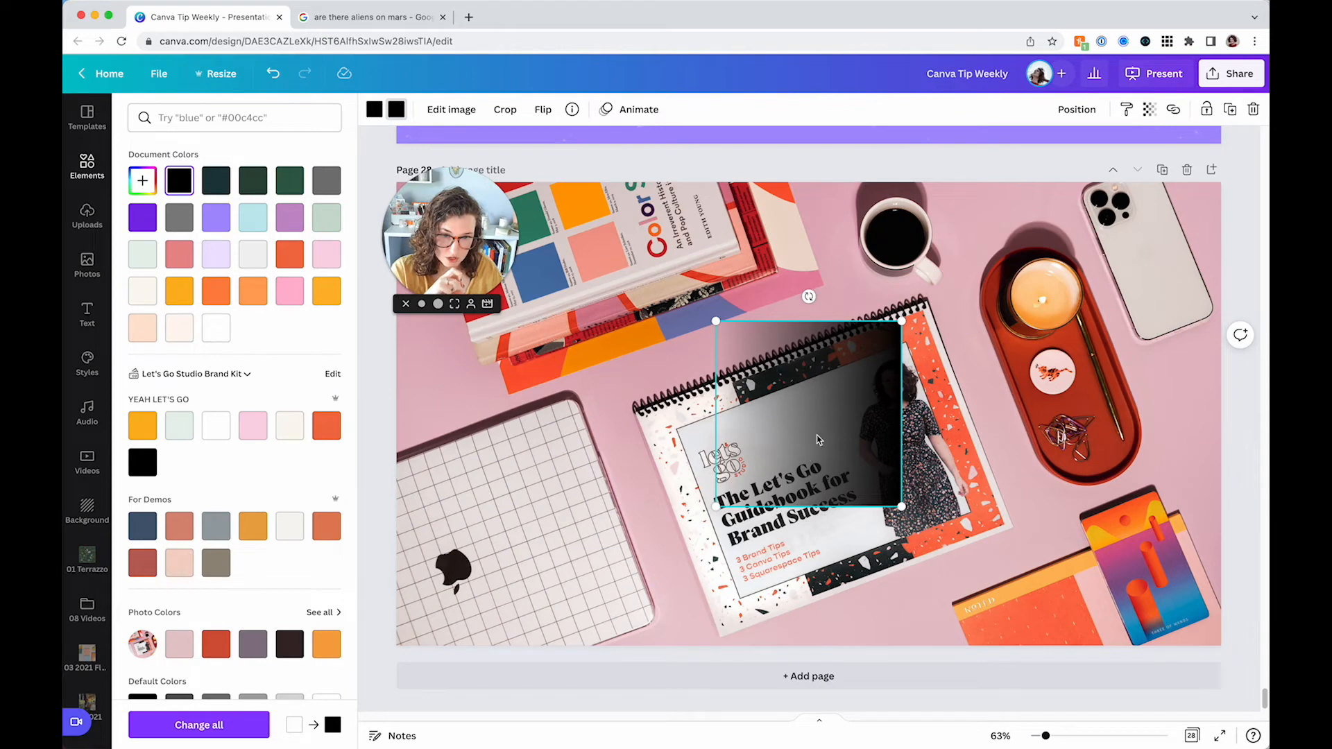
Enlarge the black gradient to cover the right side of the page and deselect it
{"action": "left_click", "coordinate": [881, 326]}
{"action": "left_click_drag", "start_coordinate": [900, 323], "coordinate": [1029, 166]}
{"action": "left_click_drag", "start_coordinate": [1052, 507], "coordinate": [1262, 655]}
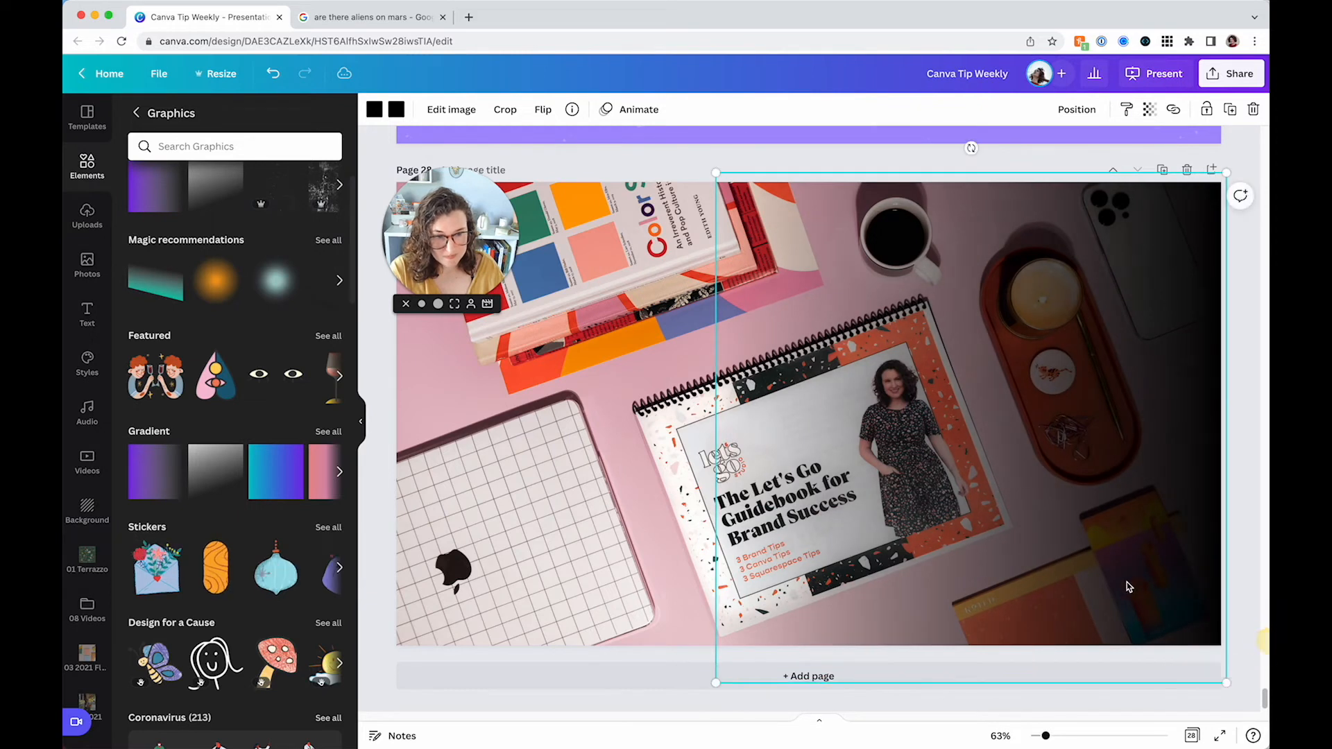
{"action": "left_click", "coordinate": [624, 258]}
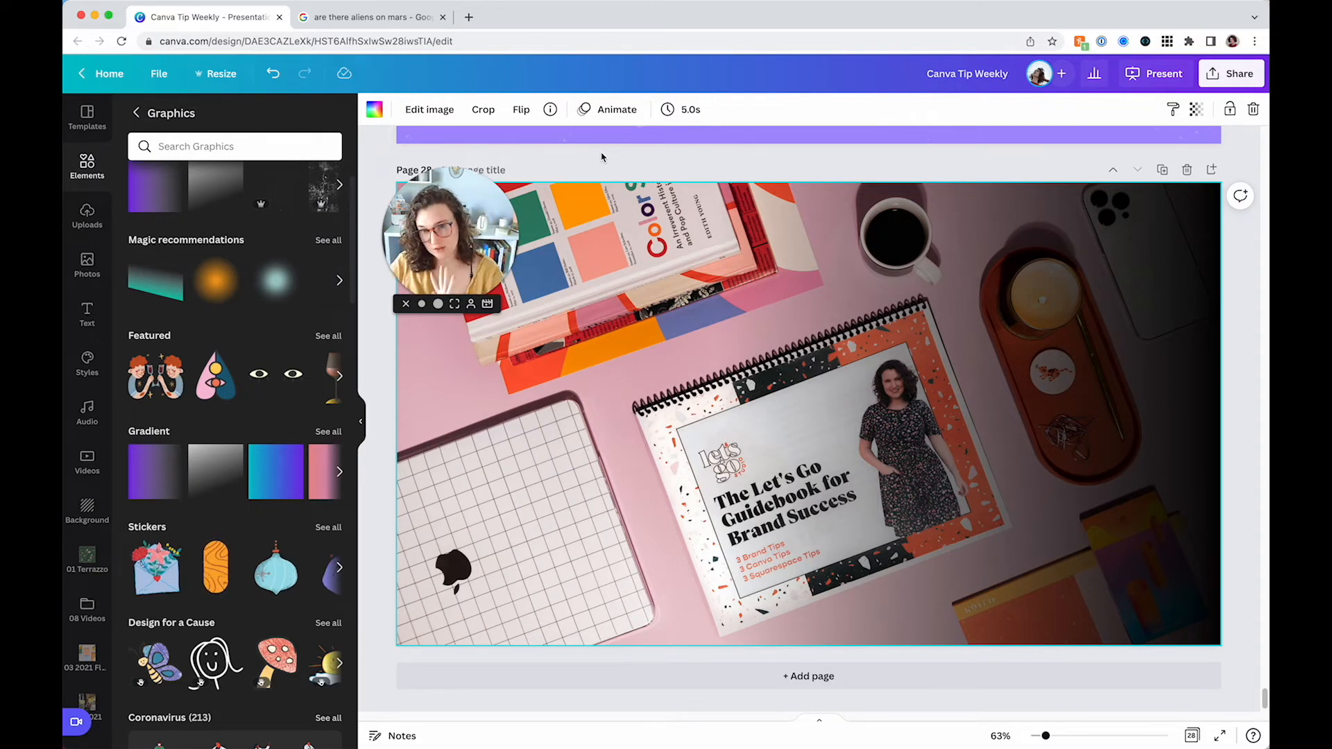
Add a text box reading "add some text over here" and move it onto the darkened right side of the photo
{"action": "type", "text": "t"}
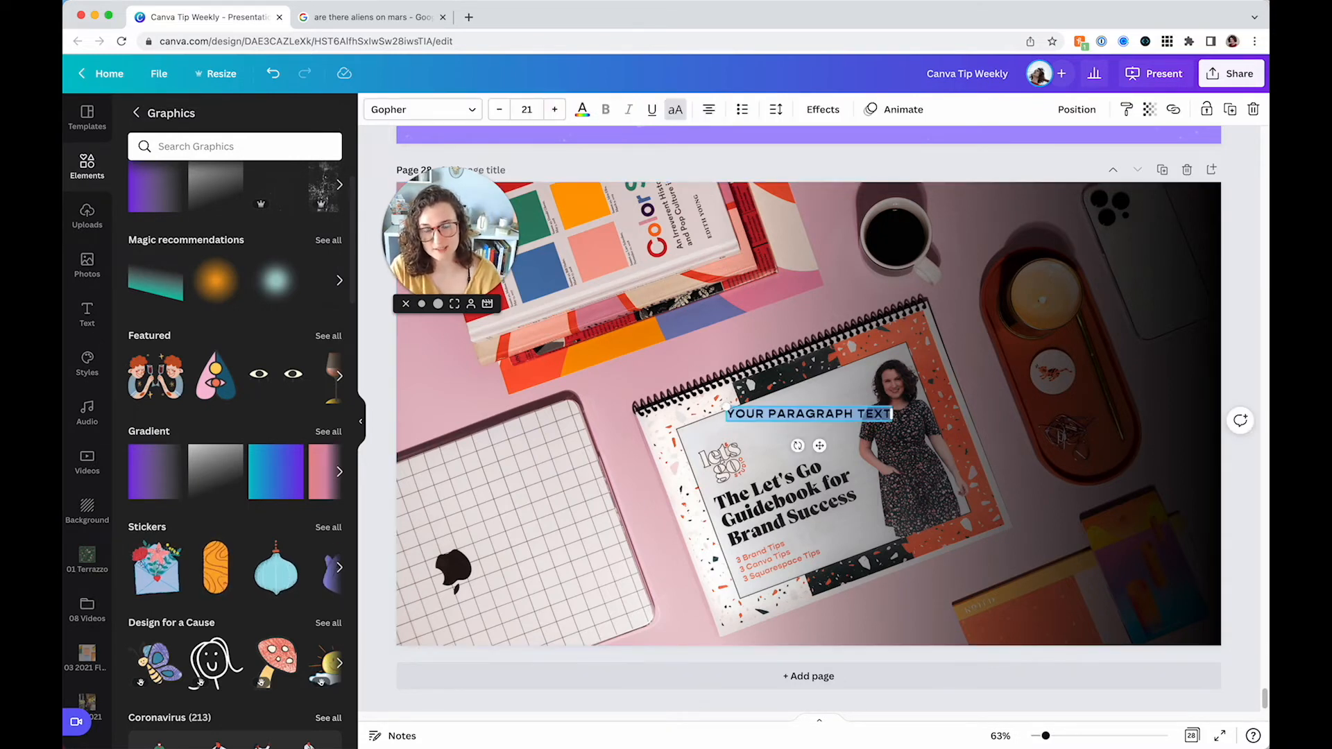
{"action": "type", "text": "add some text cver here"}
{"action": "left_click", "coordinate": [696, 329]}
{"action": "left_click_drag", "start_coordinate": [765, 415], "coordinate": [975, 378]}
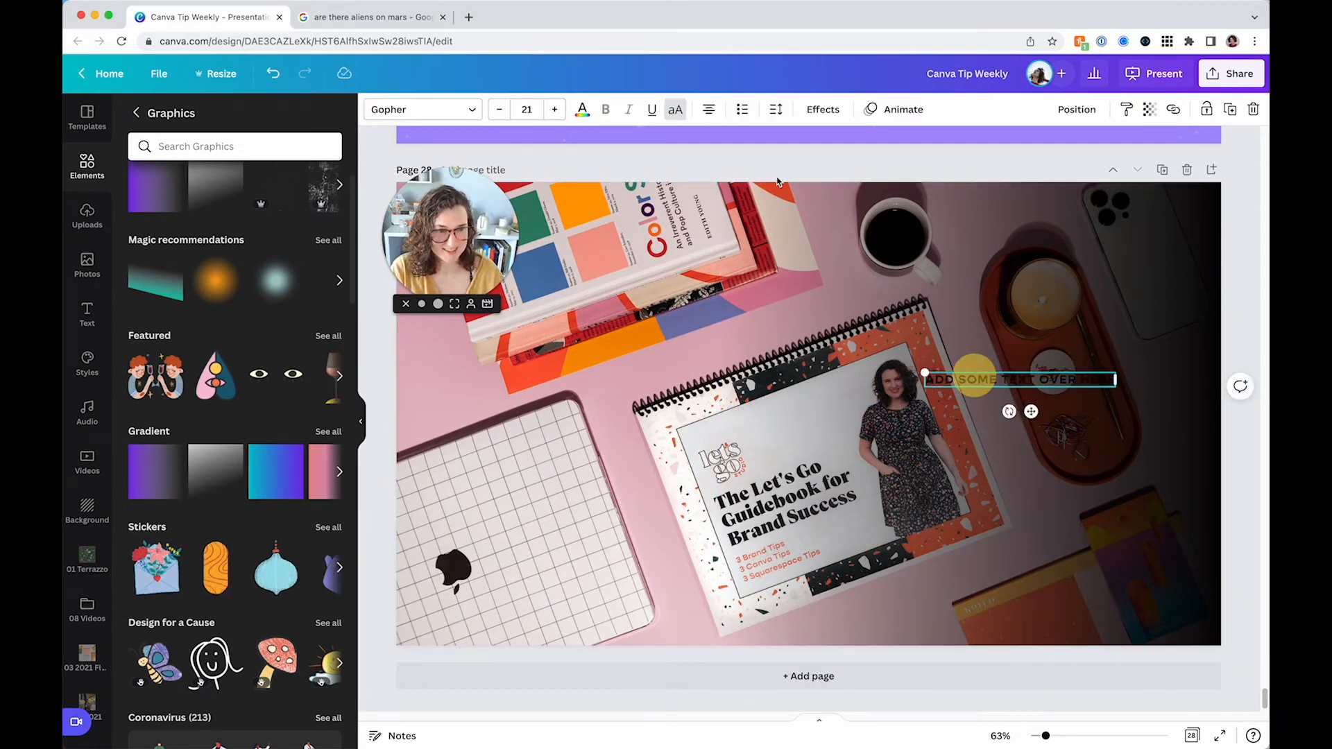
Set the text colour to white, then enlarge and reposition the text box over the dark area
{"action": "left_click", "coordinate": [582, 109]}
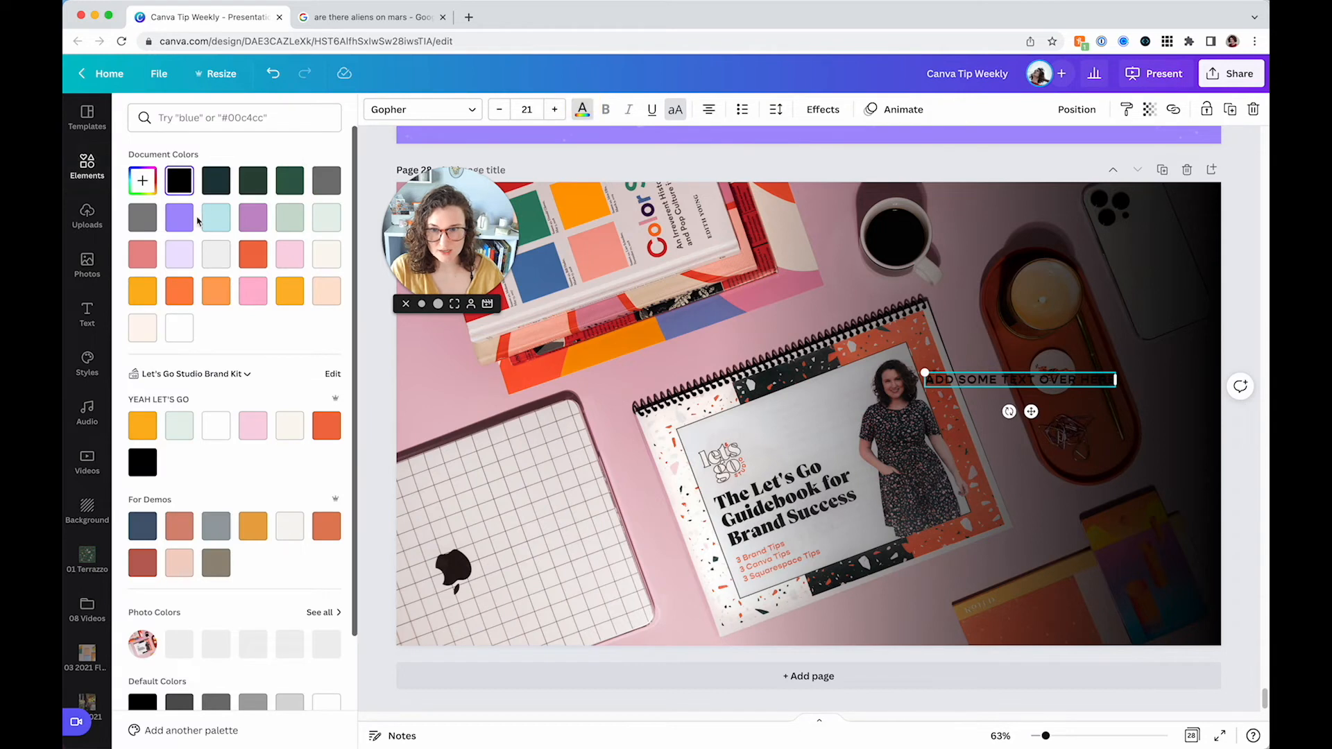
{"action": "left_click", "coordinate": [177, 330]}
{"action": "left_click_drag", "start_coordinate": [1119, 379], "coordinate": [1132, 458]}
{"action": "left_click_drag", "start_coordinate": [1077, 420], "coordinate": [1104, 420]}
Recolour the gradient overlay so it runs from orange to light pink
{"action": "left_click", "coordinate": [1105, 306]}
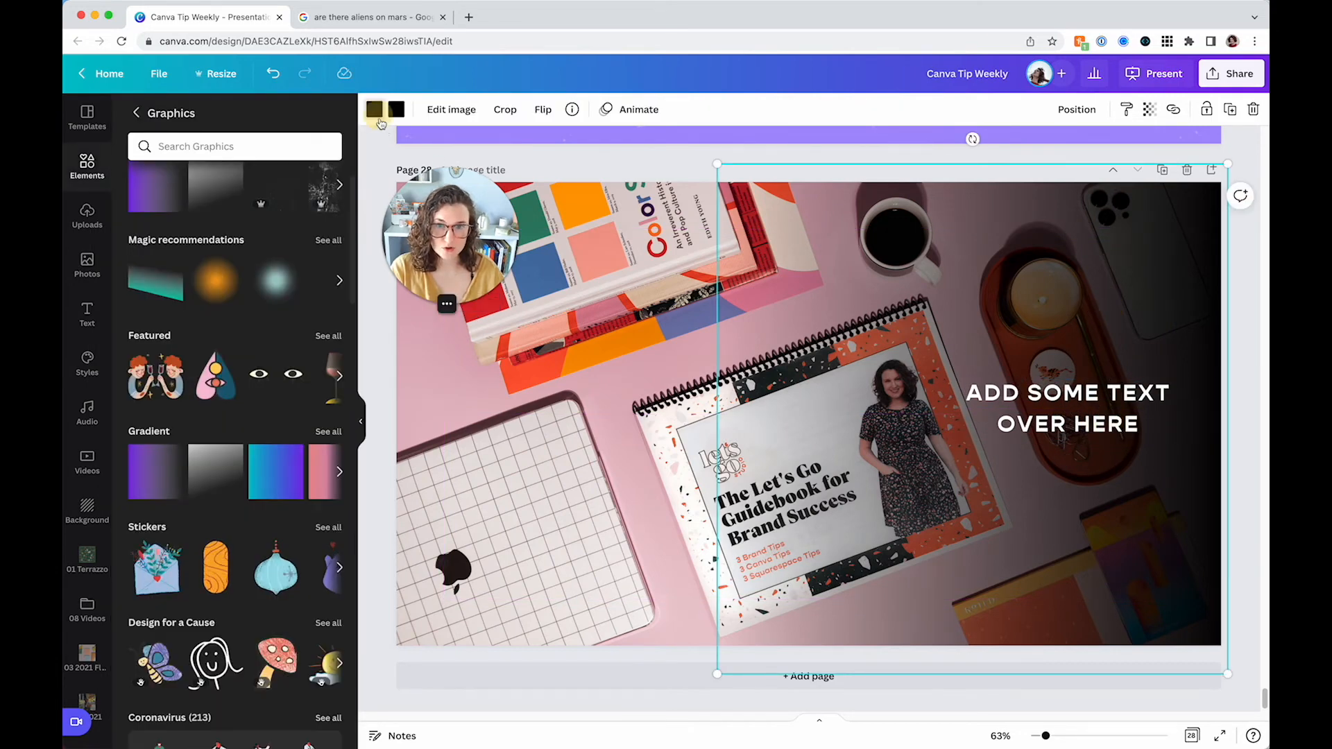
{"action": "left_click", "coordinate": [376, 115]}
{"action": "left_click", "coordinate": [179, 290]}
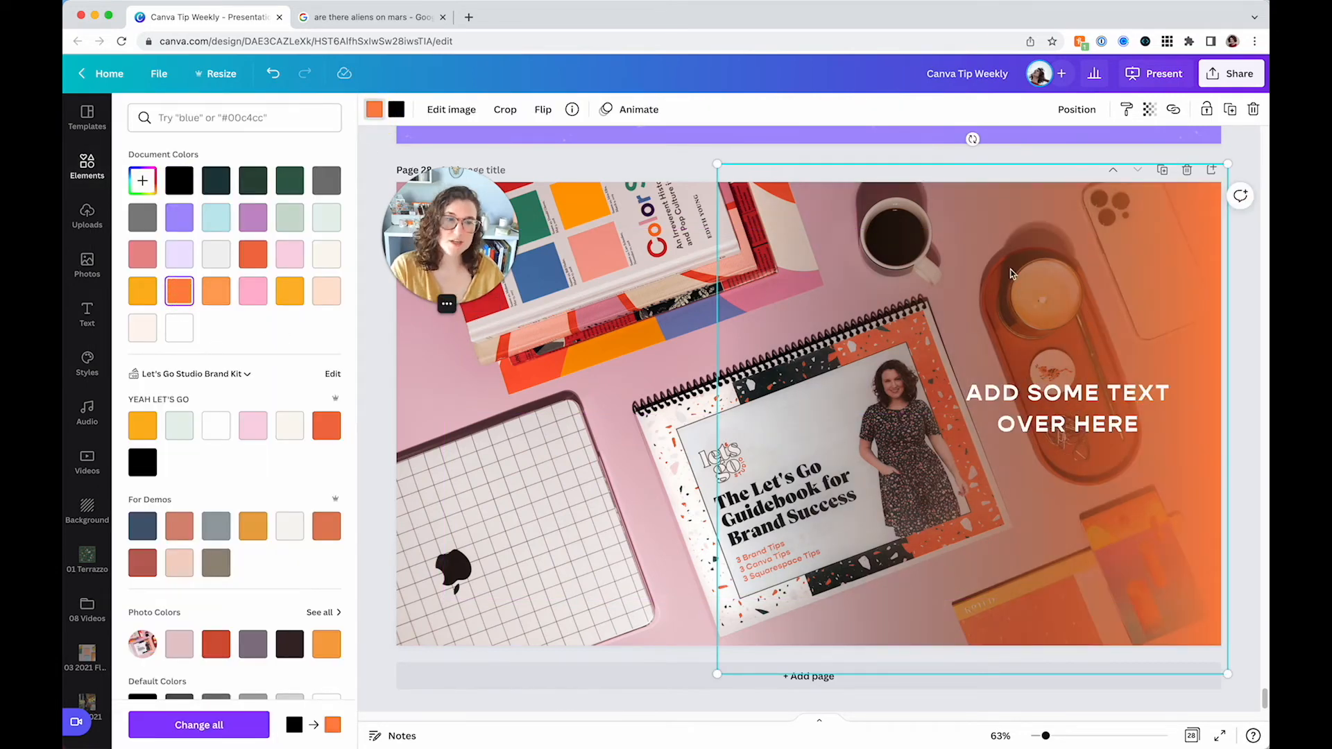
{"action": "left_click", "coordinate": [398, 109]}
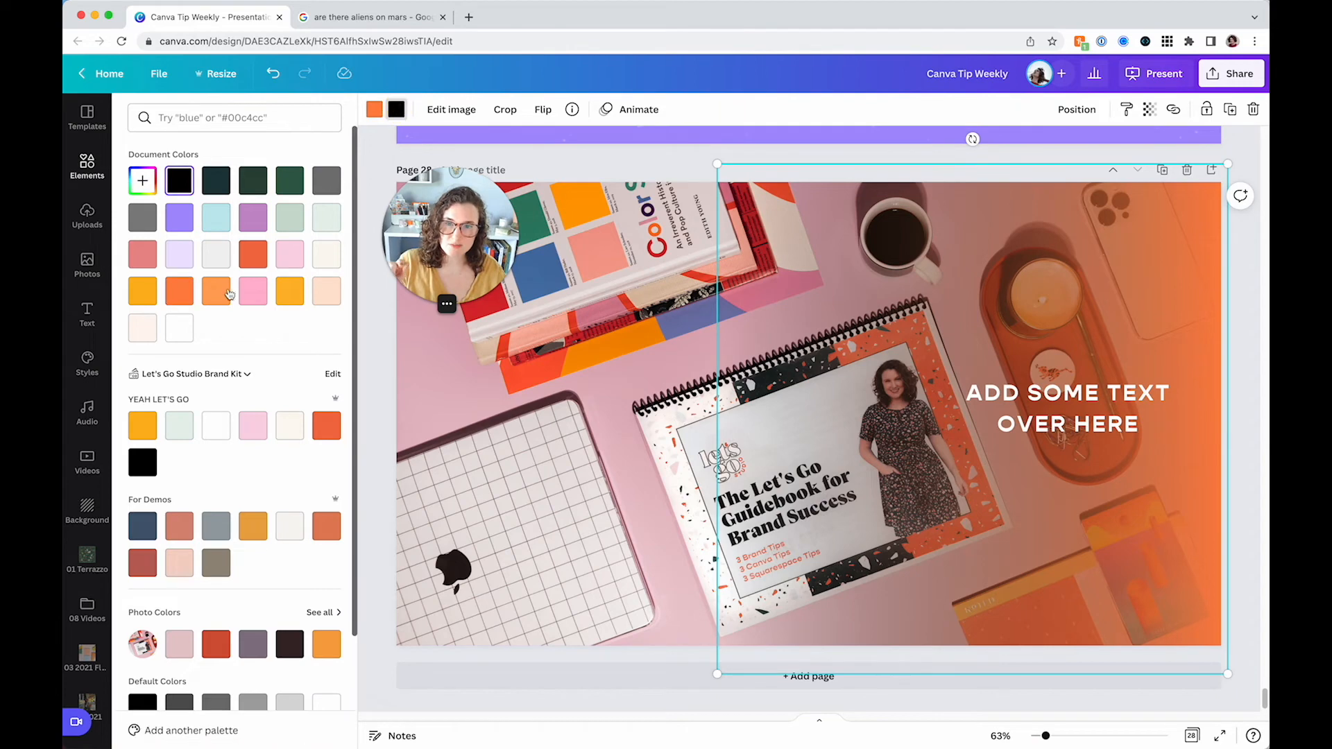
{"action": "left_click", "coordinate": [178, 297]}
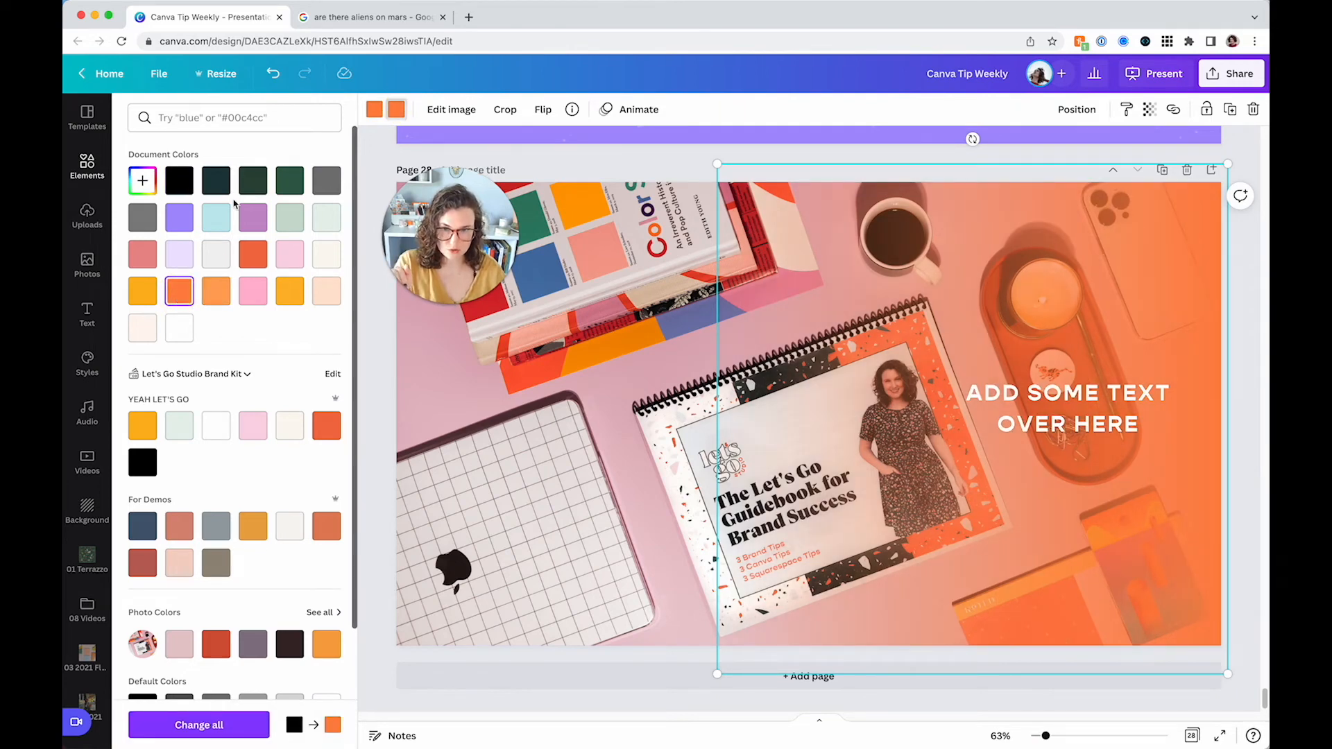
{"action": "left_click", "coordinate": [215, 180]}
{"action": "left_click", "coordinate": [179, 180]}
{"action": "left_click", "coordinate": [375, 110]}
{"action": "left_click", "coordinate": [251, 426]}
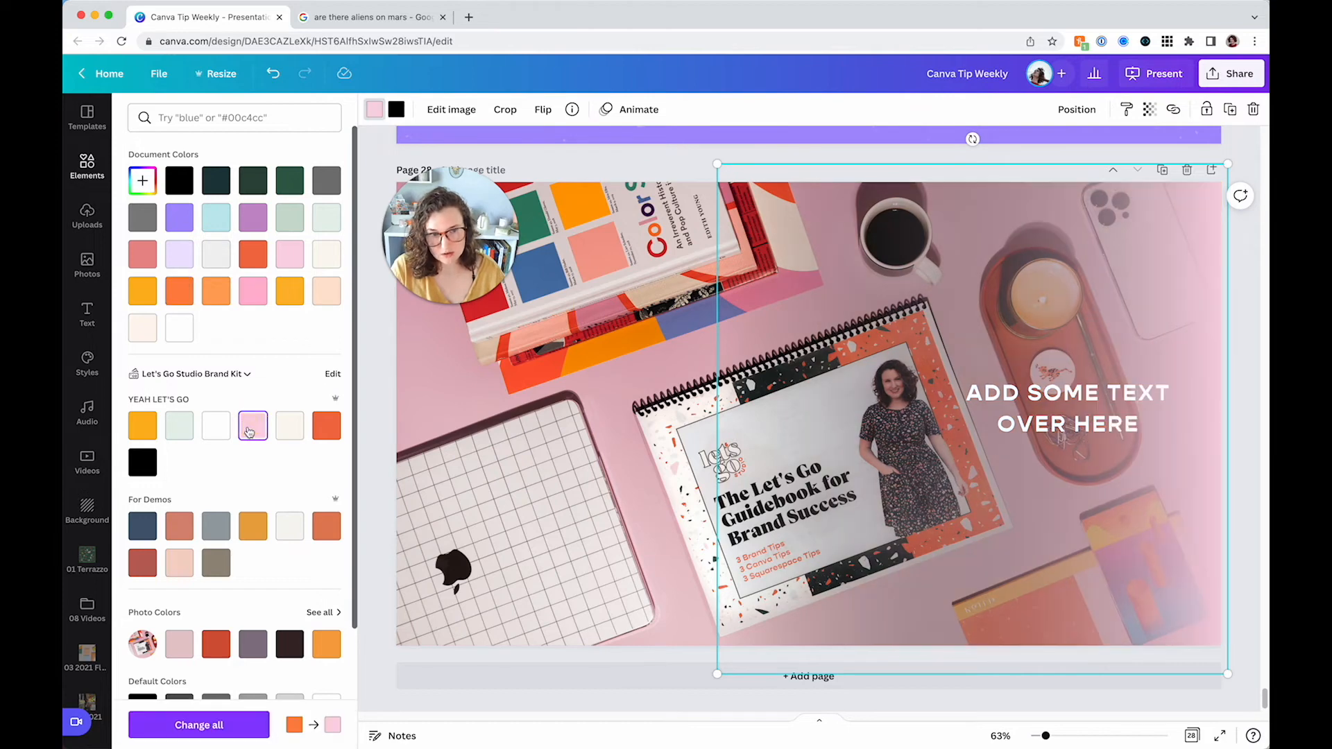
{"action": "left_click", "coordinate": [253, 254]}
{"action": "left_click", "coordinate": [252, 426]}
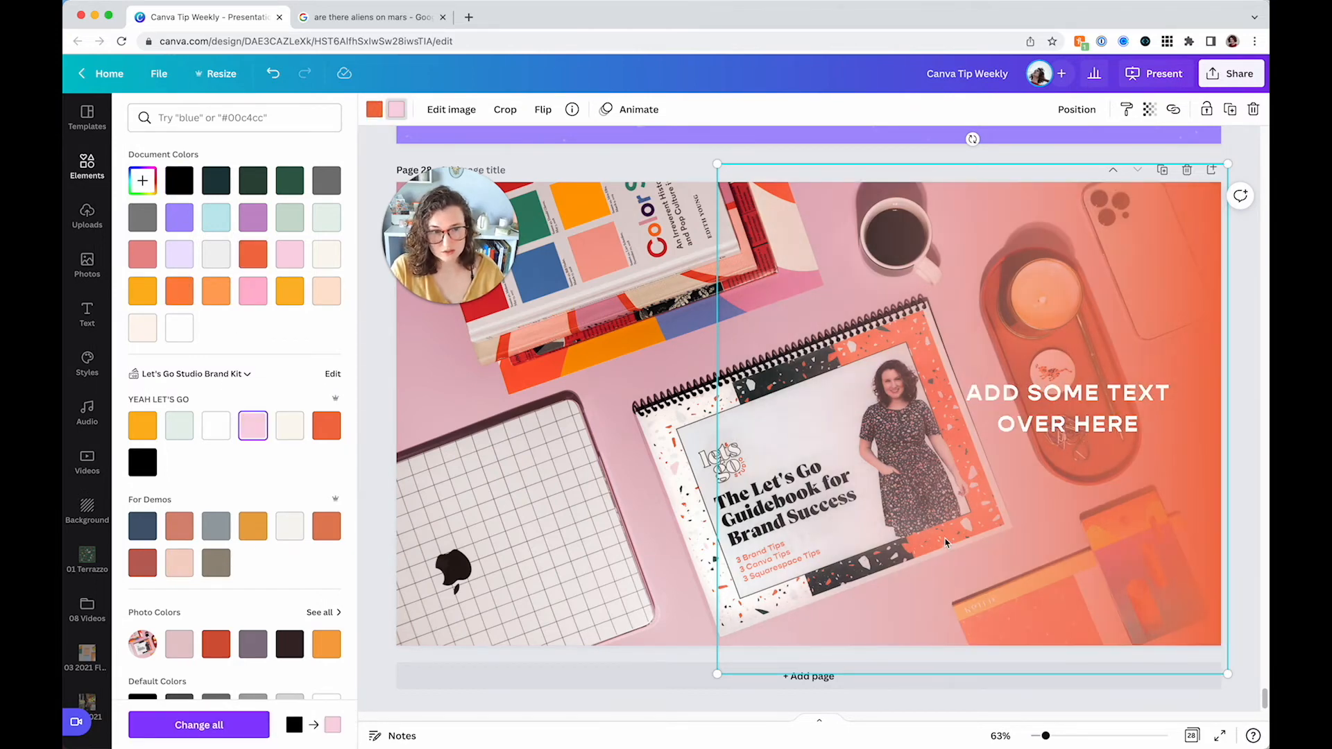
Nudge the text slightly to centre it over the gradient
{"action": "left_click", "coordinate": [648, 165]}
{"action": "mouse_move", "coordinate": [1011, 408]}
{"action": "left_mouse_down"}
{"action": "mouse_move", "coordinate": [1071, 412]}
{"action": "mouse_move", "coordinate": [995, 406]}
{"action": "mouse_move", "coordinate": [998, 419]}
{"action": "left_mouse_up"}
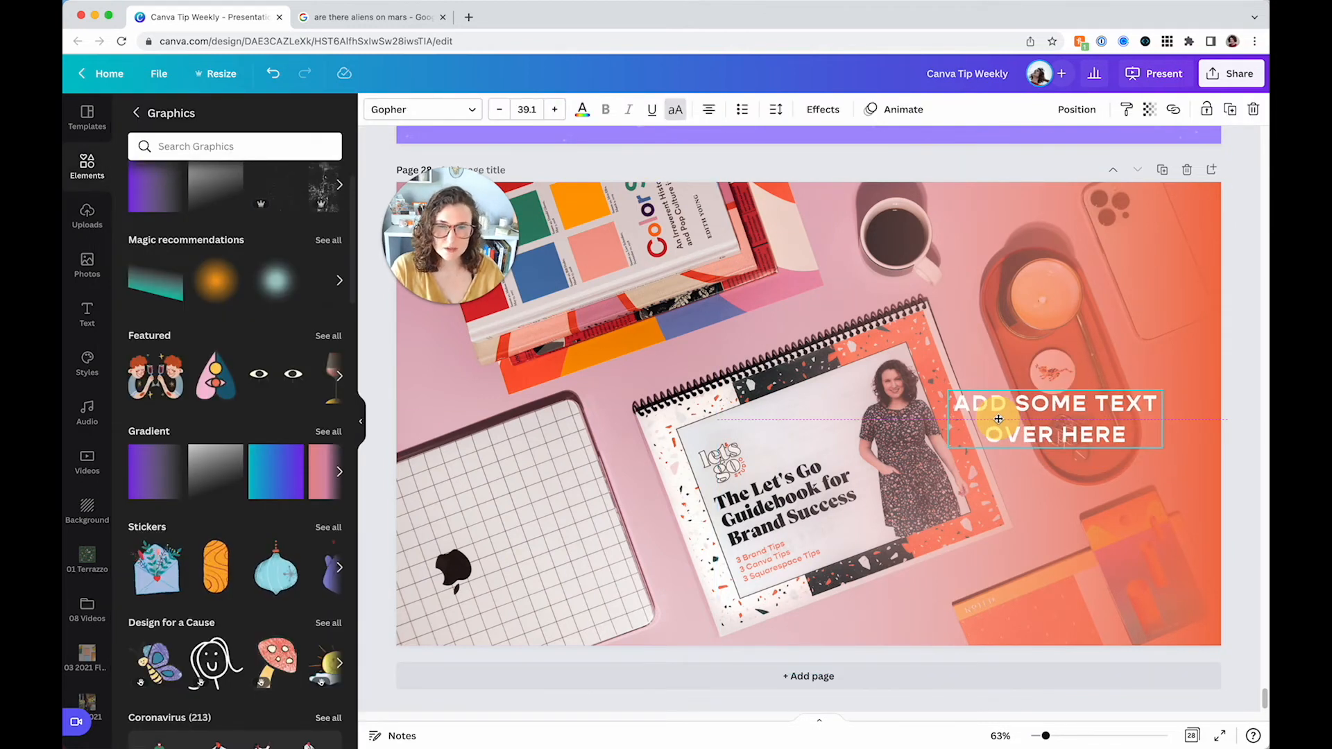
{"action": "left_click", "coordinate": [997, 423]}
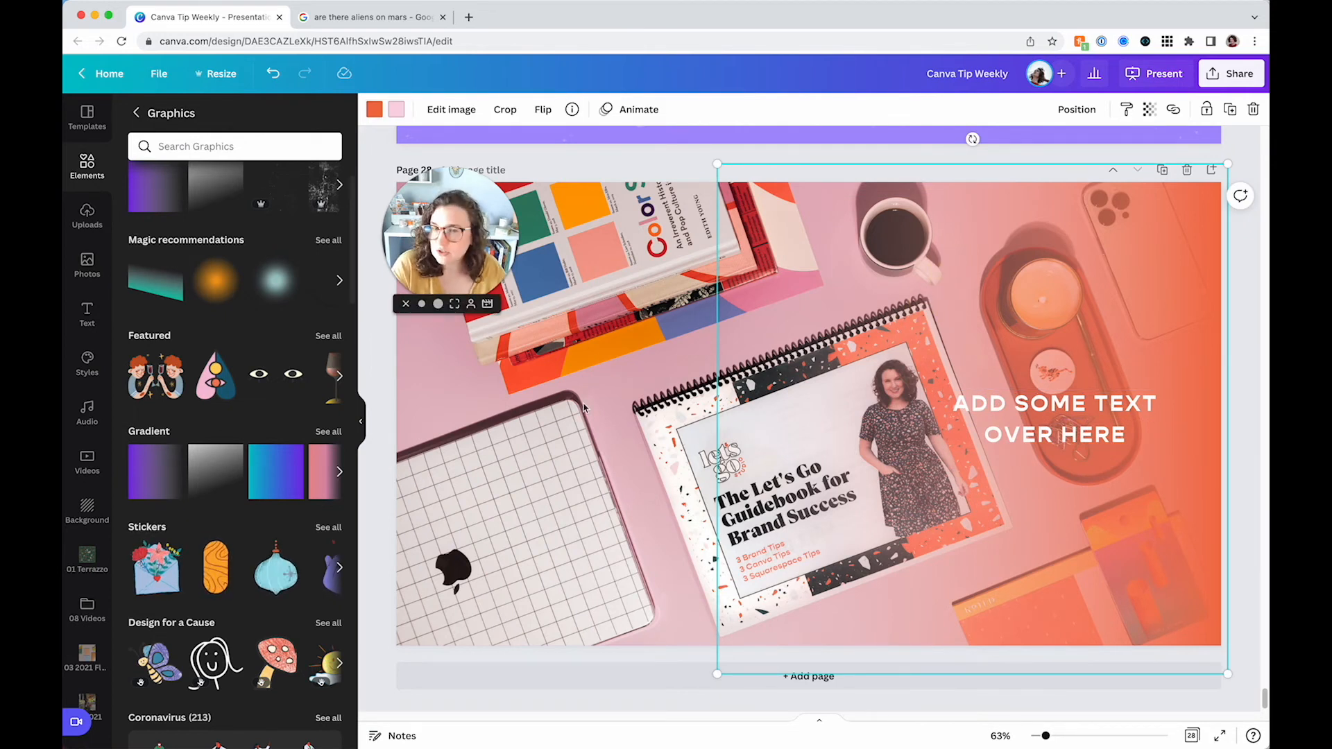
Add a new page and place the grey gradient graphic on it
{"action": "left_click", "coordinate": [513, 416]}
{"action": "left_click", "coordinate": [504, 681]}
{"action": "left_click", "coordinate": [219, 493]}
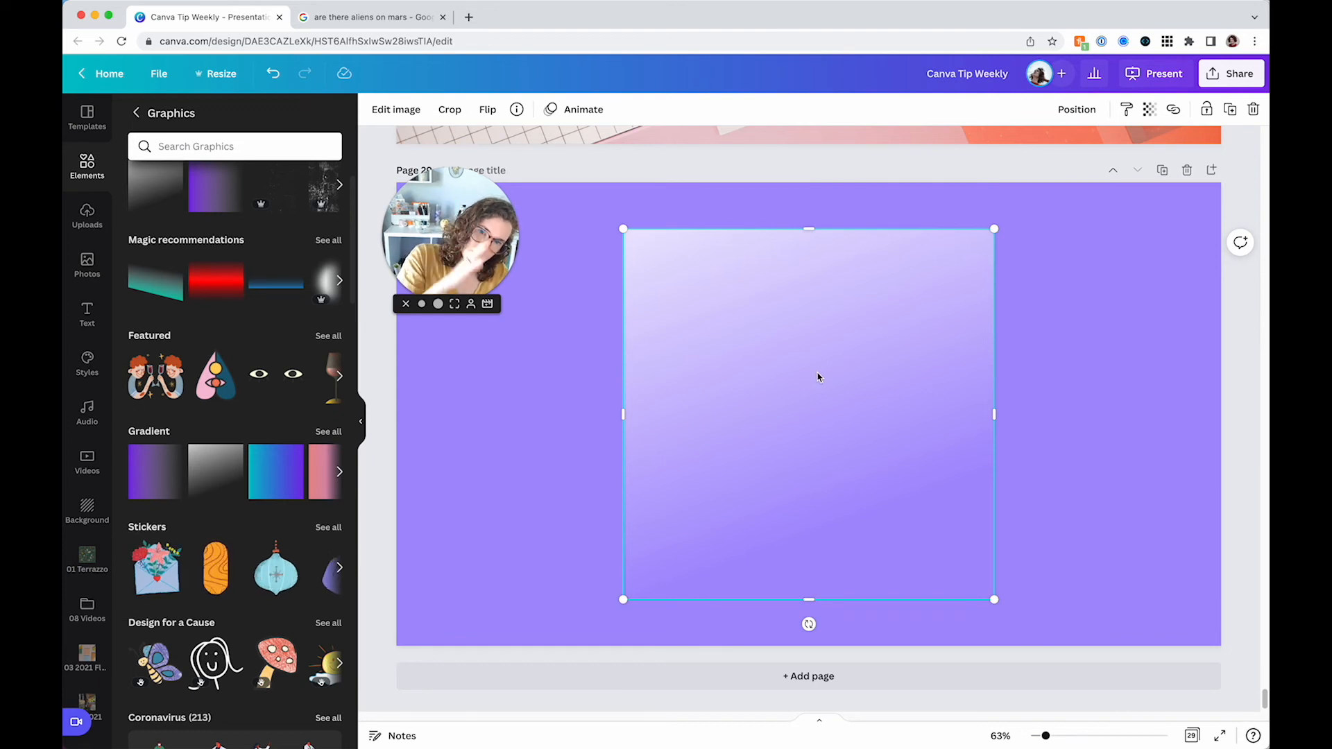
{"action": "scroll", "coordinate": [365, 359], "scroll_direction": "up", "scroll_amount": 5}
{"action": "scroll", "coordinate": [268, 324], "scroll_direction": "up", "scroll_amount": 1}
{"action": "scroll", "coordinate": [268, 324], "scroll_direction": "up", "scroll_amount": 2}
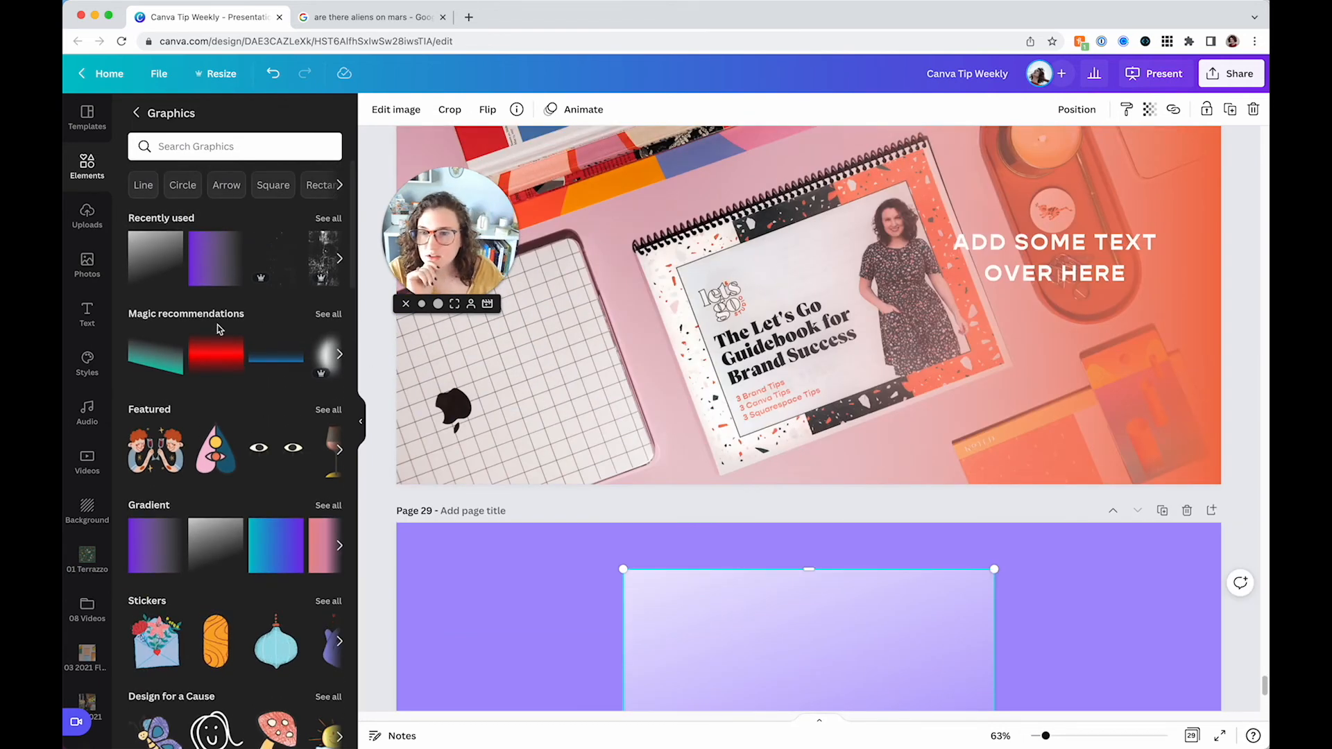
{"action": "left_click", "coordinate": [276, 357]}
{"action": "left_click", "coordinate": [538, 313]}
{"action": "left_click", "coordinate": [583, 540]}
{"action": "left_click_drag", "start_coordinate": [590, 499], "coordinate": [581, 531]}
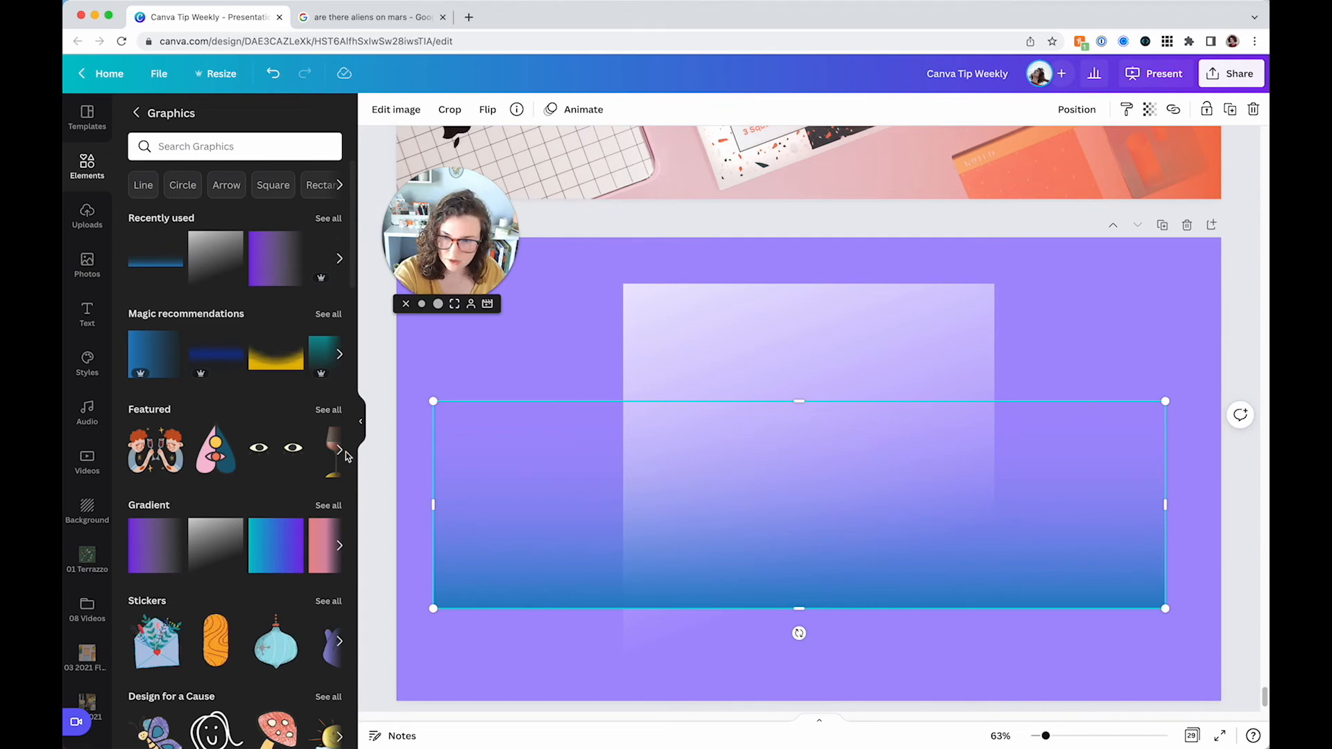
{"action": "key", "text": "Delete"}
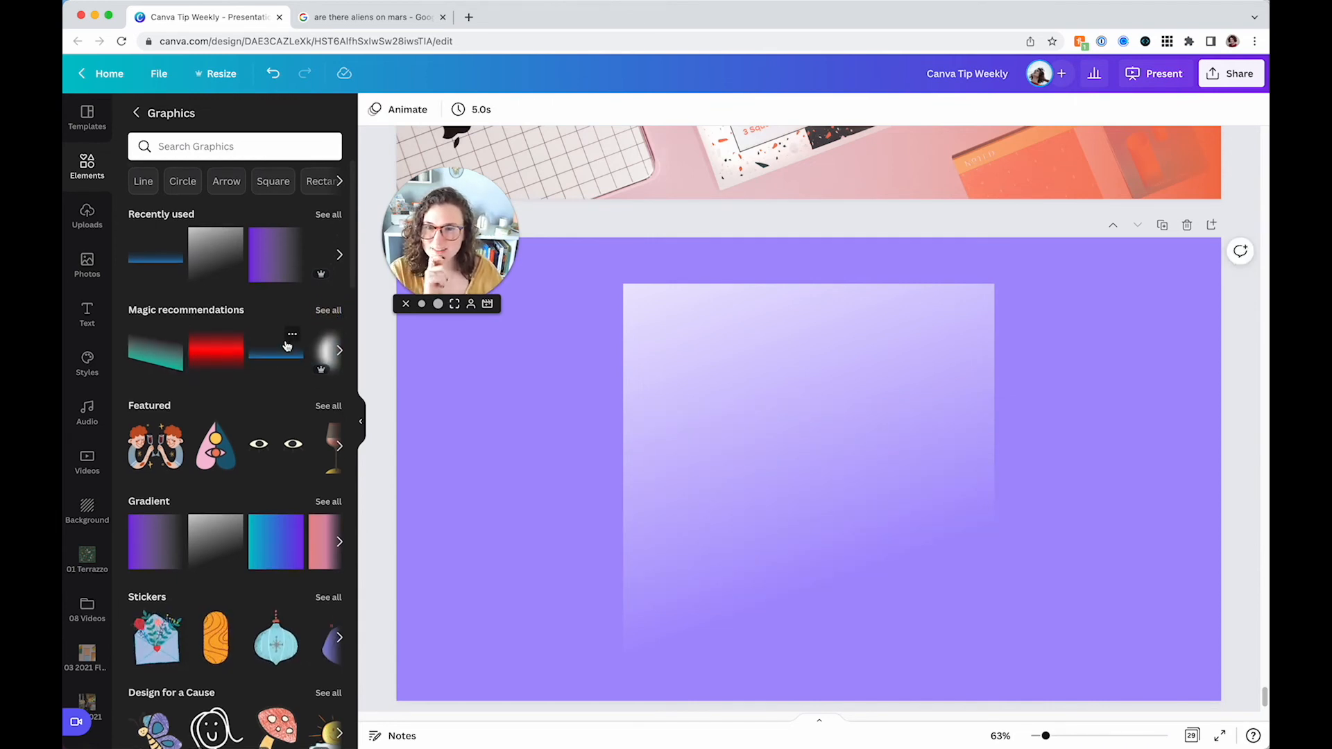
{"action": "scroll", "coordinate": [312, 357], "scroll_direction": "down", "scroll_amount": 1}
{"action": "left_click", "coordinate": [326, 323]}
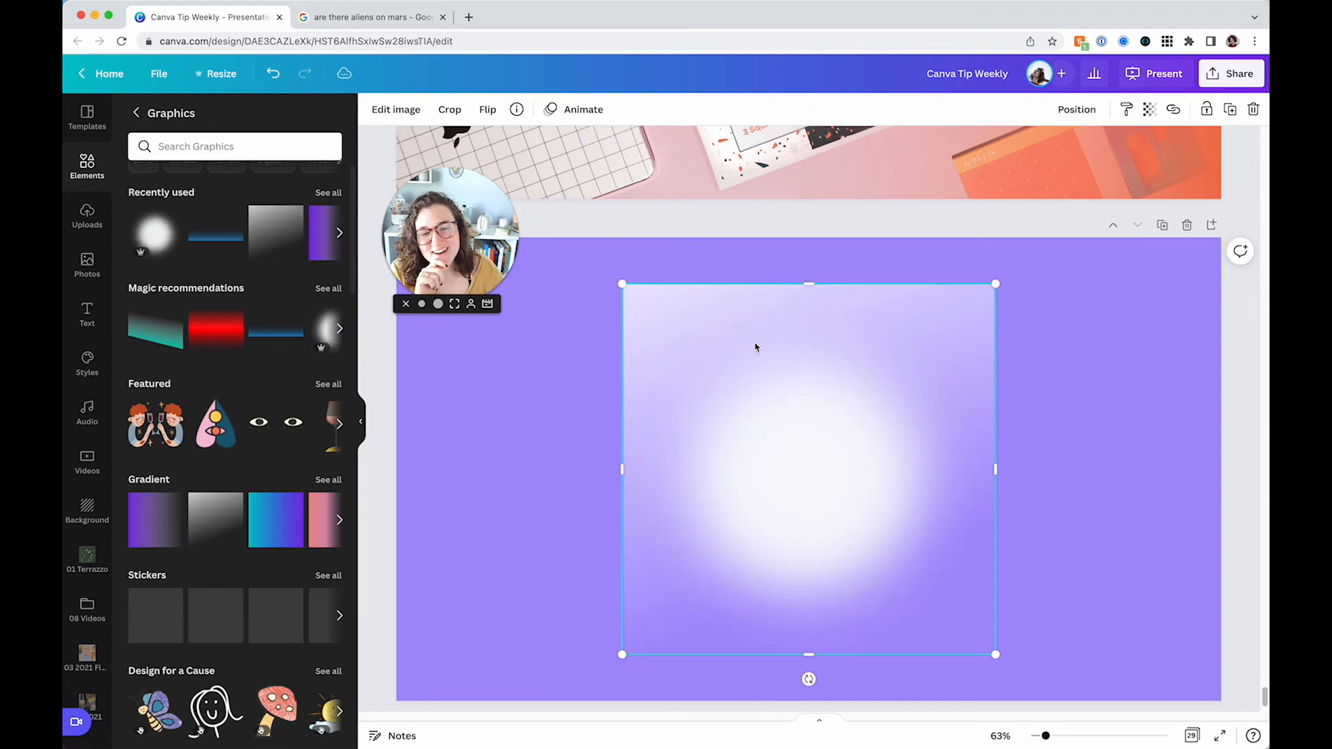
{"action": "left_click_drag", "start_coordinate": [672, 493], "coordinate": [461, 522]}
{"action": "scroll", "coordinate": [574, 484], "scroll_direction": "down", "scroll_amount": 1}
{"action": "left_click_drag", "start_coordinate": [582, 478], "coordinate": [585, 494]}
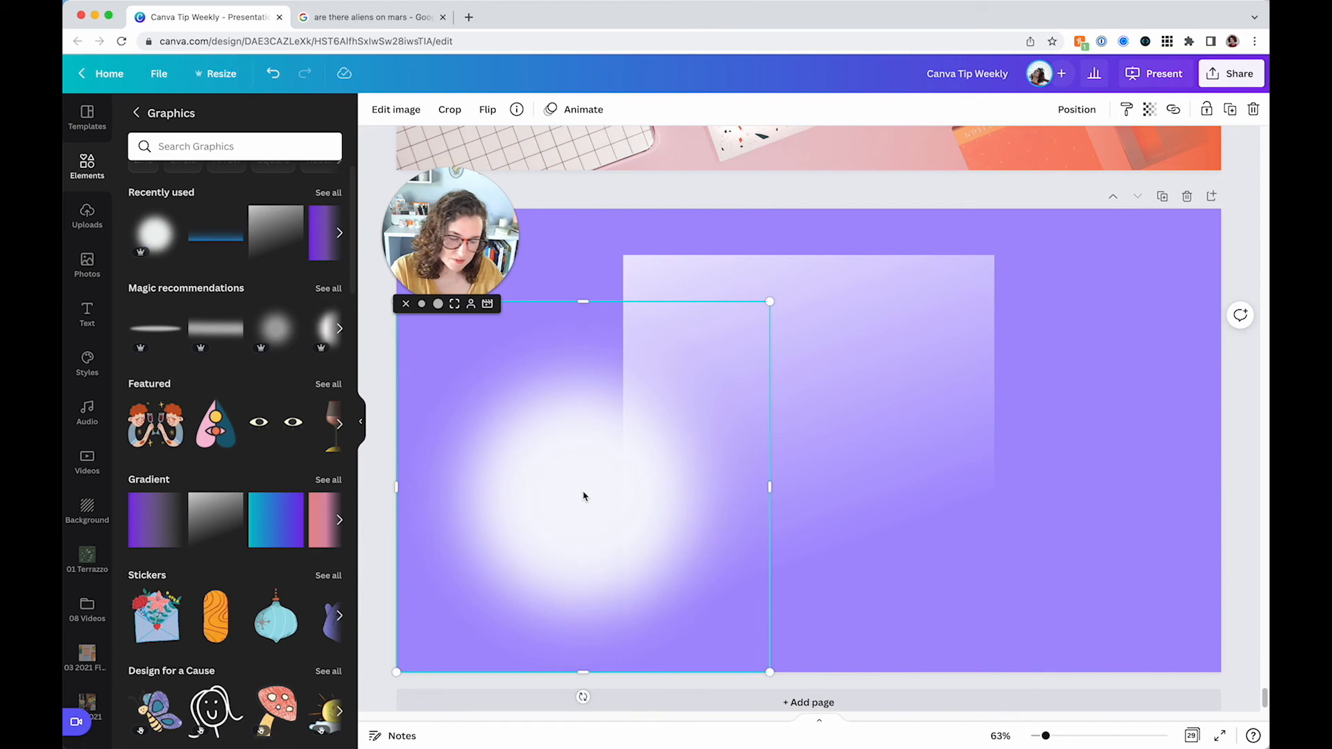
{"action": "key", "text": "Delete"}
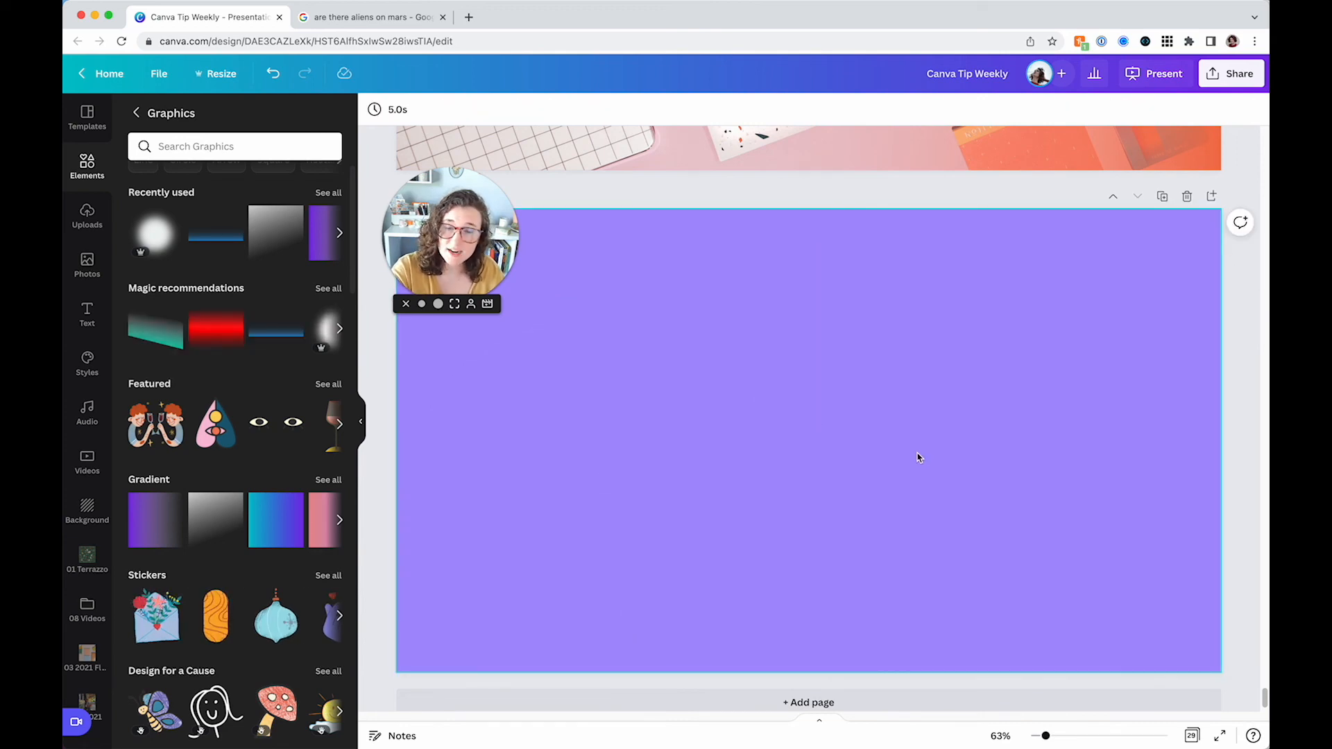
Scroll back through the earlier pages to review the transparency examples
{"action": "left_click", "coordinate": [917, 457]}
{"action": "scroll", "coordinate": [884, 454], "scroll_direction": "up", "scroll_amount": 15}
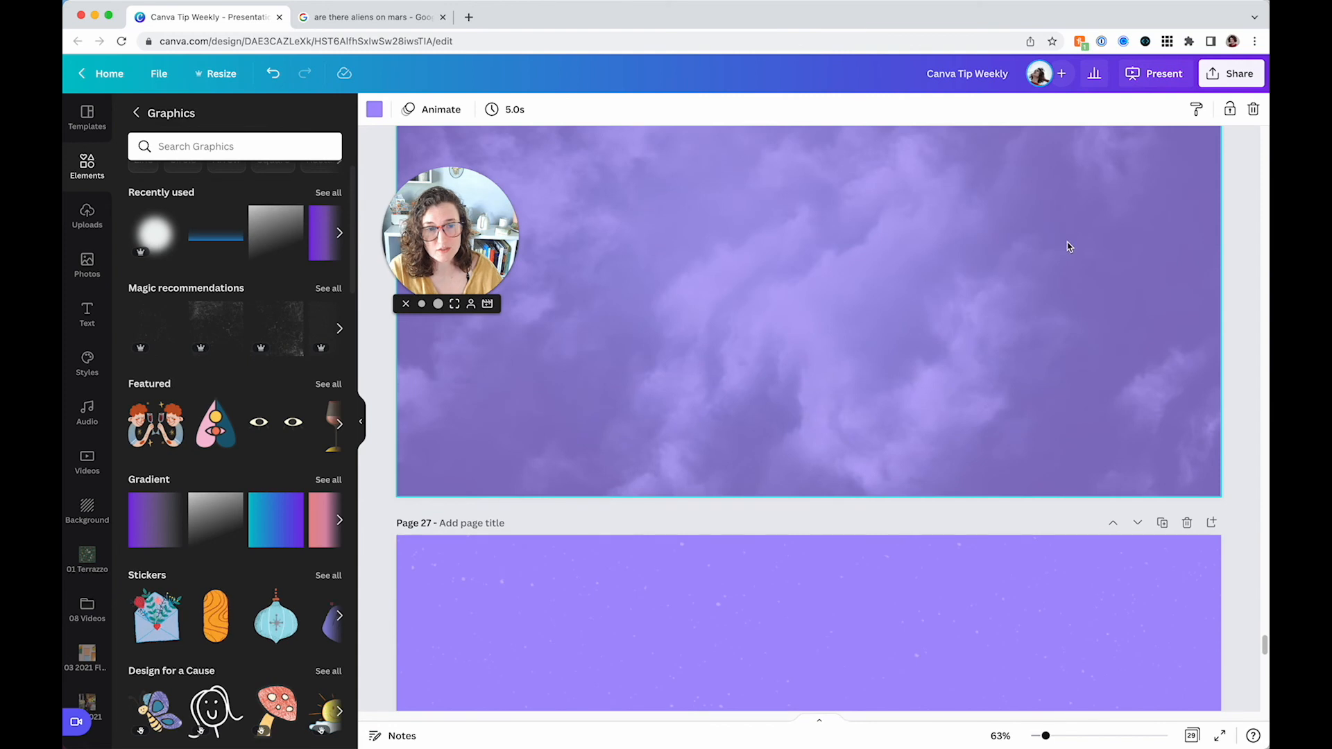
{"action": "left_click", "coordinate": [1020, 327]}
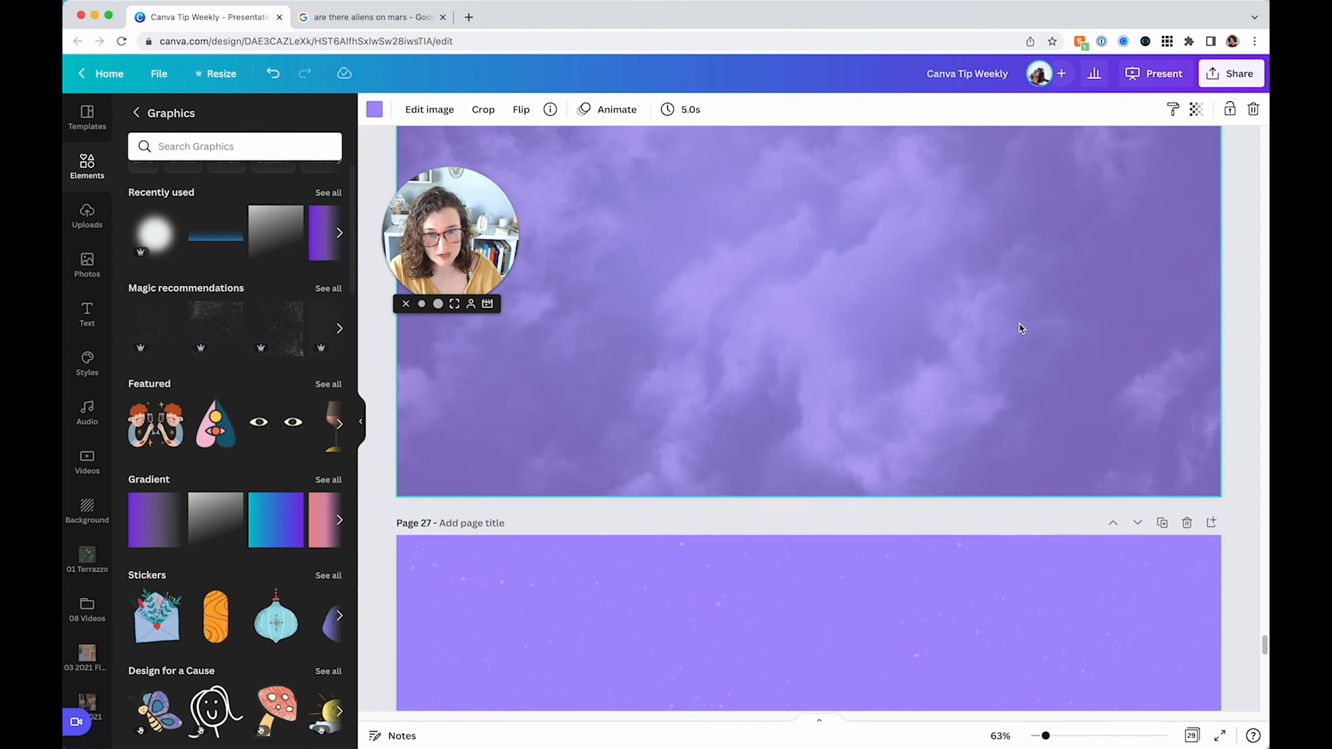
{"action": "scroll", "coordinate": [1016, 329], "scroll_direction": "up", "scroll_amount": 3}
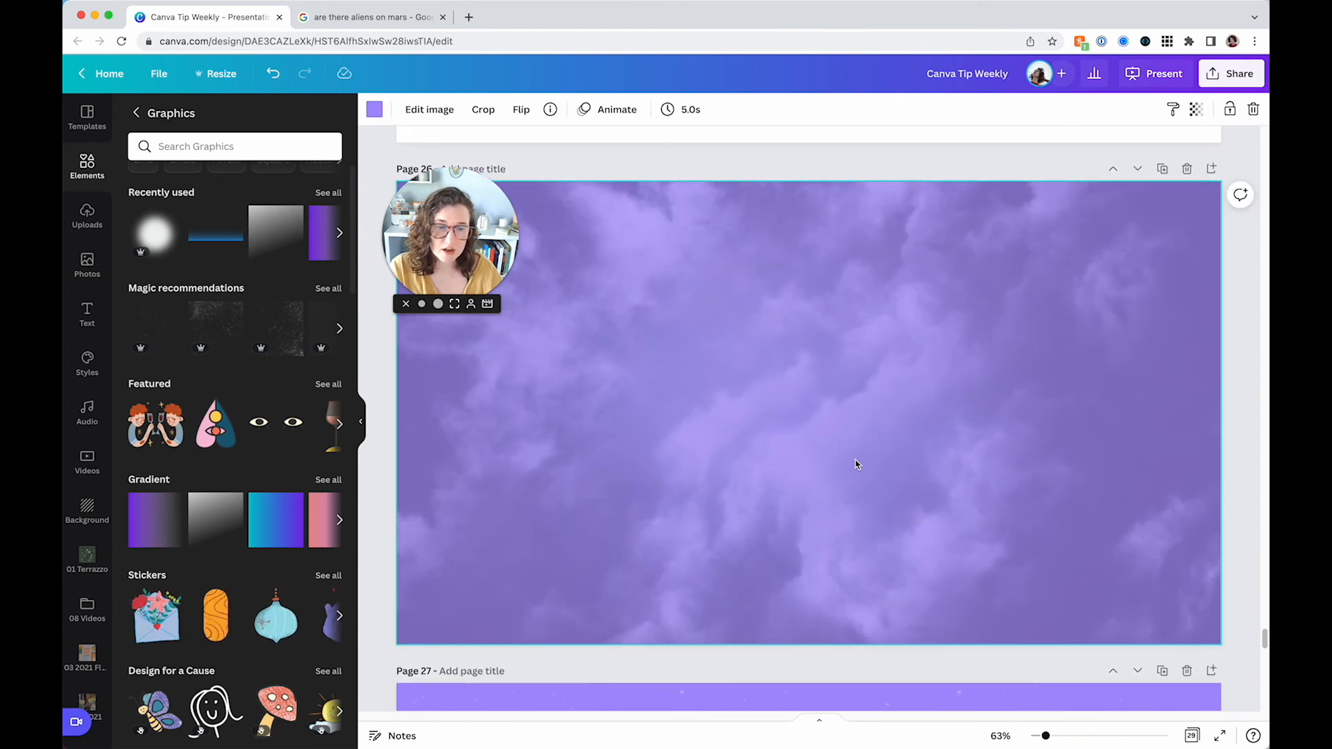
{"action": "scroll", "coordinate": [850, 459], "scroll_direction": "down", "scroll_amount": 1}
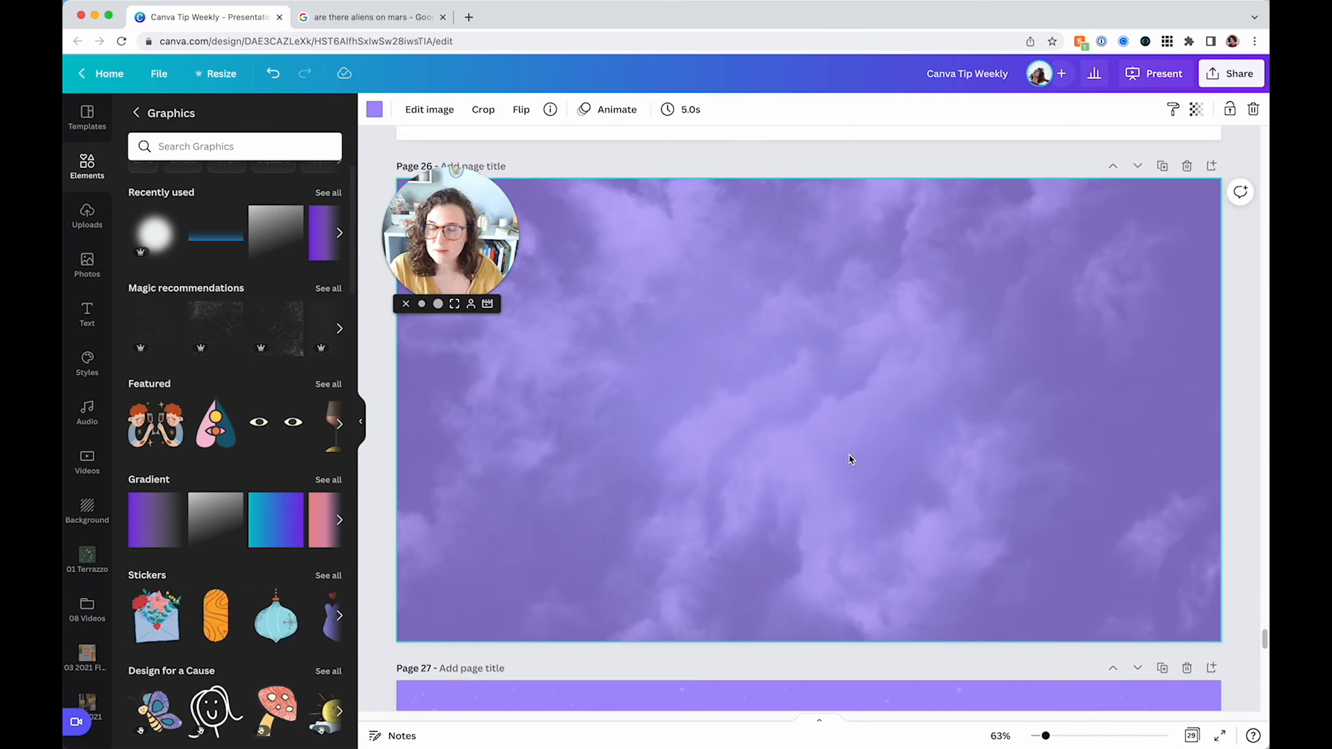
{"action": "scroll", "coordinate": [850, 460], "scroll_direction": "down", "scroll_amount": 6}
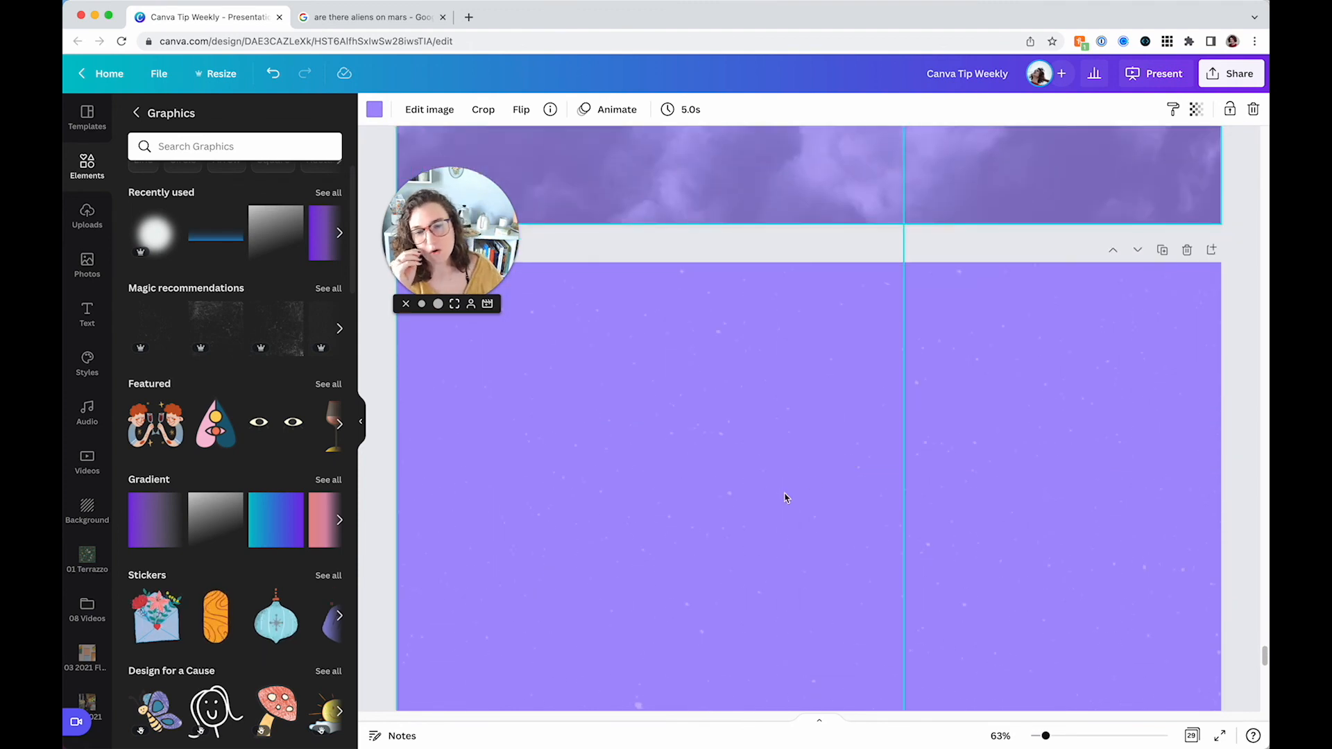
{"action": "left_click", "coordinate": [782, 494]}
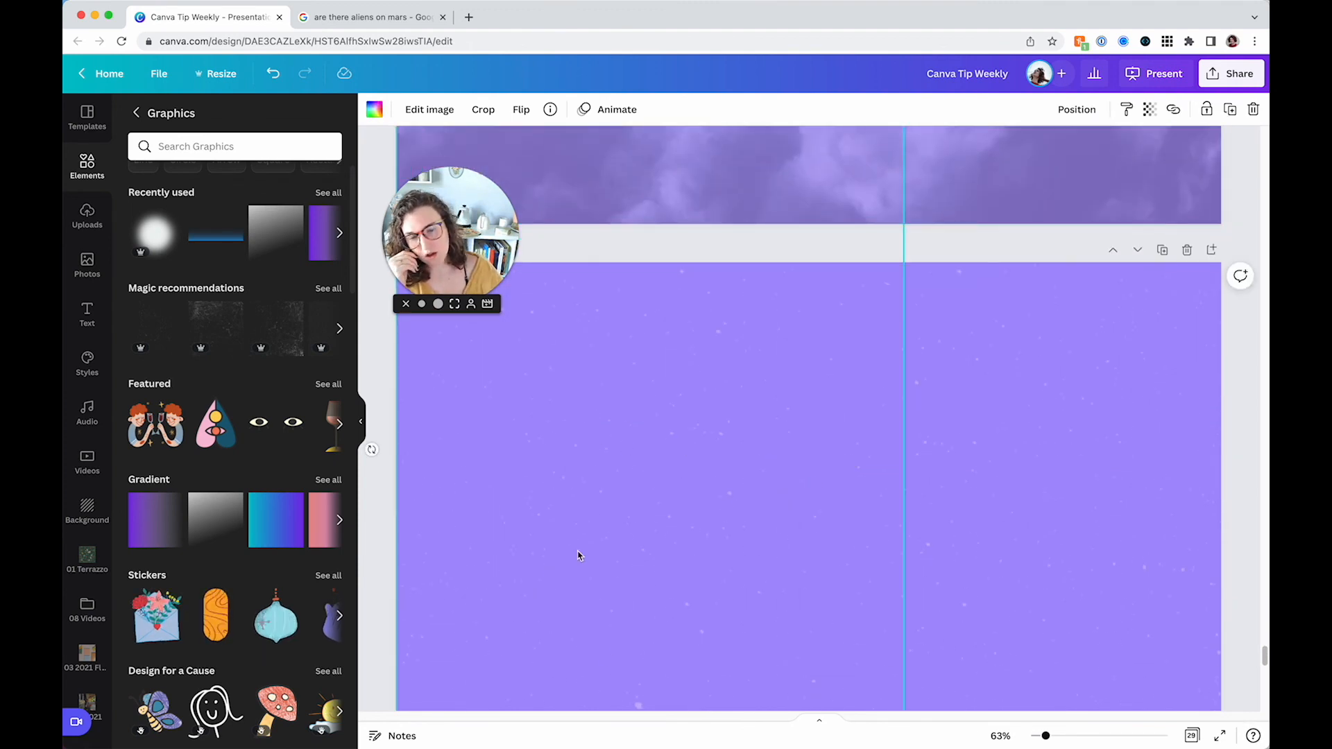
{"action": "left_click", "coordinate": [674, 258]}
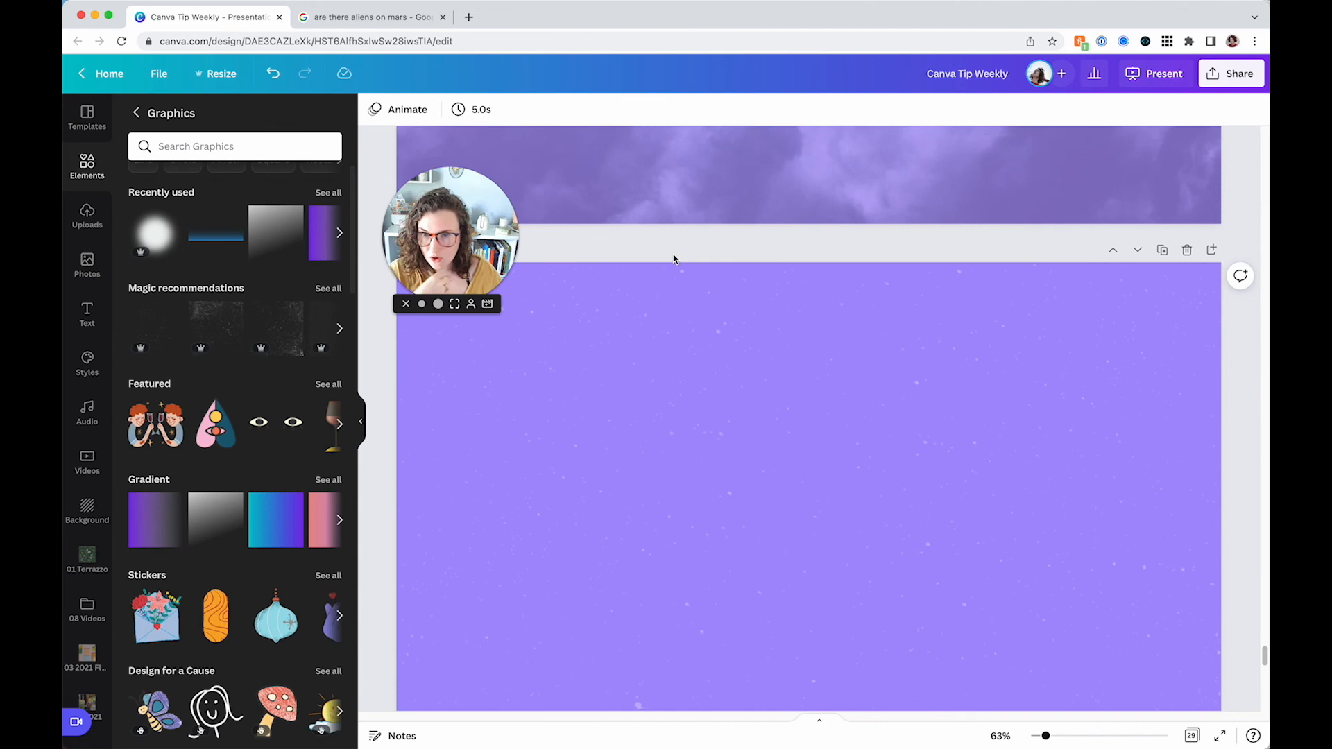
{"action": "scroll", "coordinate": [674, 259], "scroll_direction": "down", "scroll_amount": 8}
Select the flatlay's gradient overlay and browse the full collection of gradient graphics
{"action": "left_click", "coordinate": [1082, 323]}
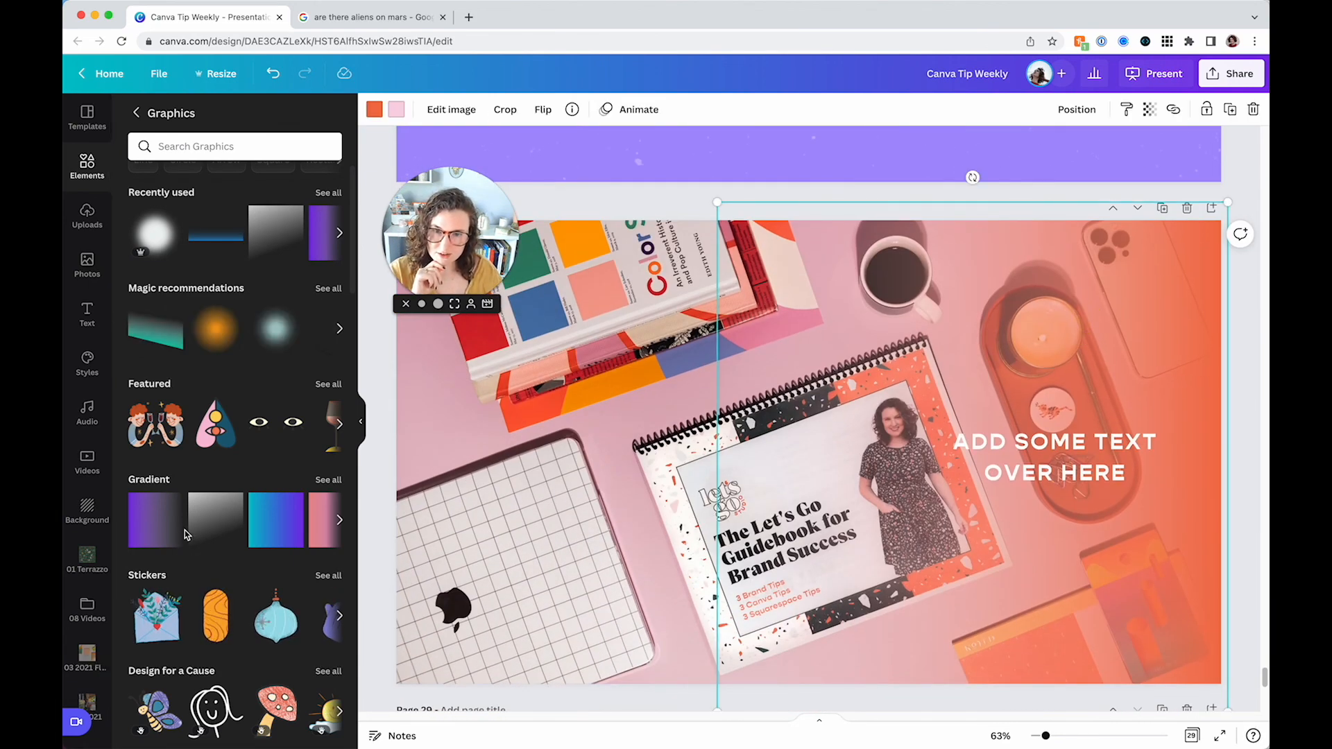
{"action": "mouse_move", "coordinate": [171, 533]}
{"action": "mouse_move", "coordinate": [244, 532]}
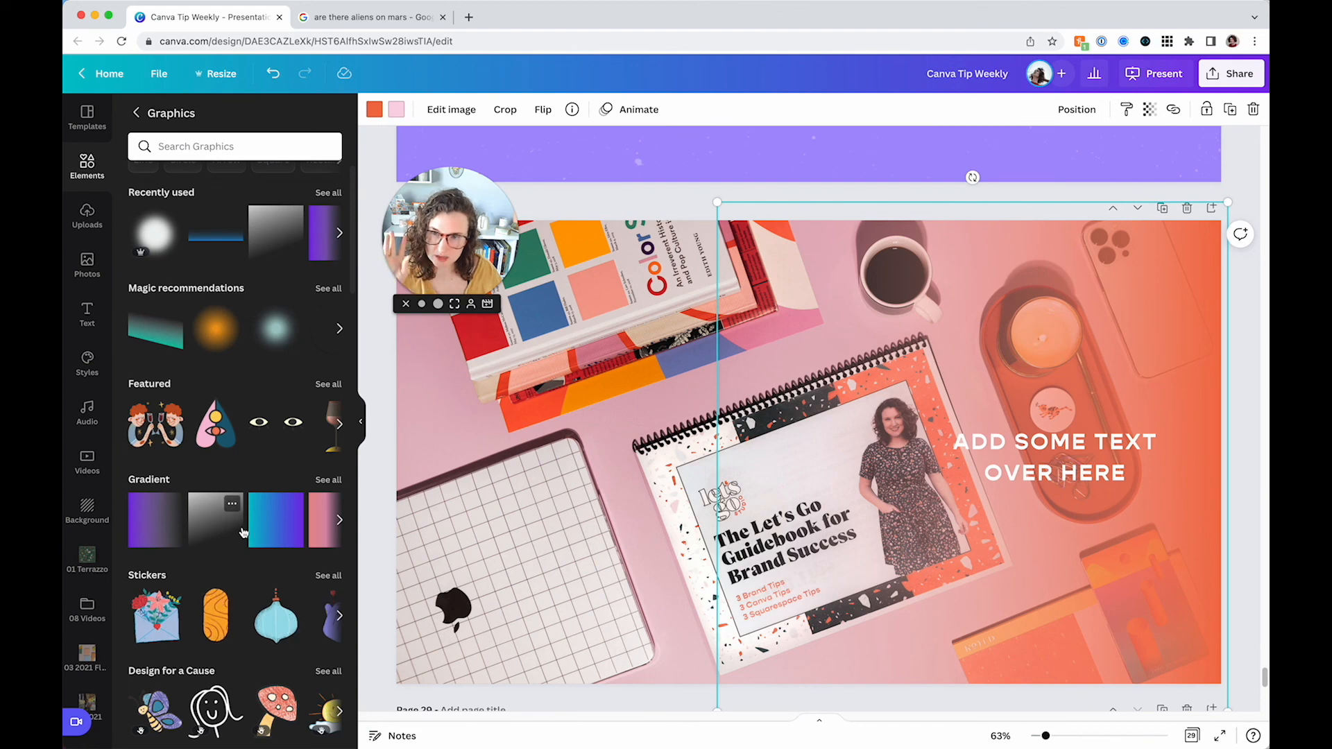
{"action": "left_click", "coordinate": [328, 479]}
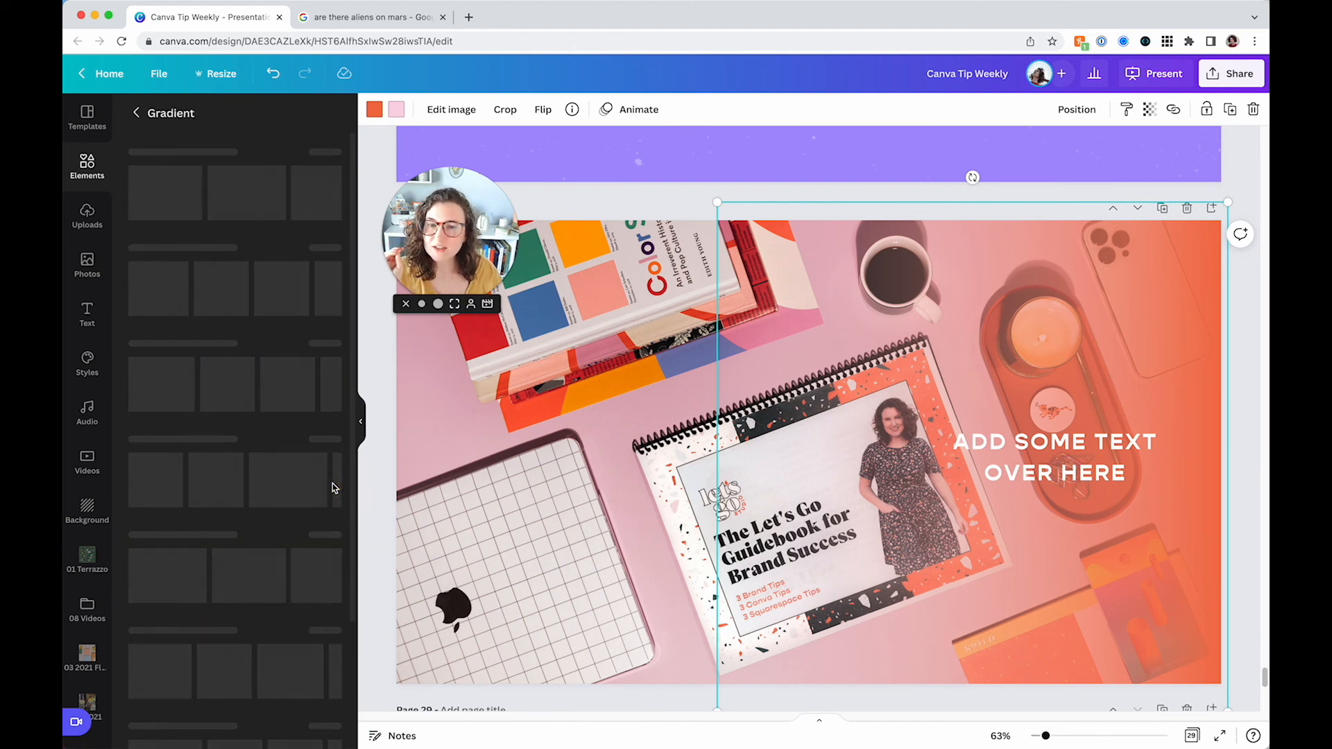
{"action": "scroll", "coordinate": [278, 463], "scroll_direction": "down", "scroll_amount": 3}
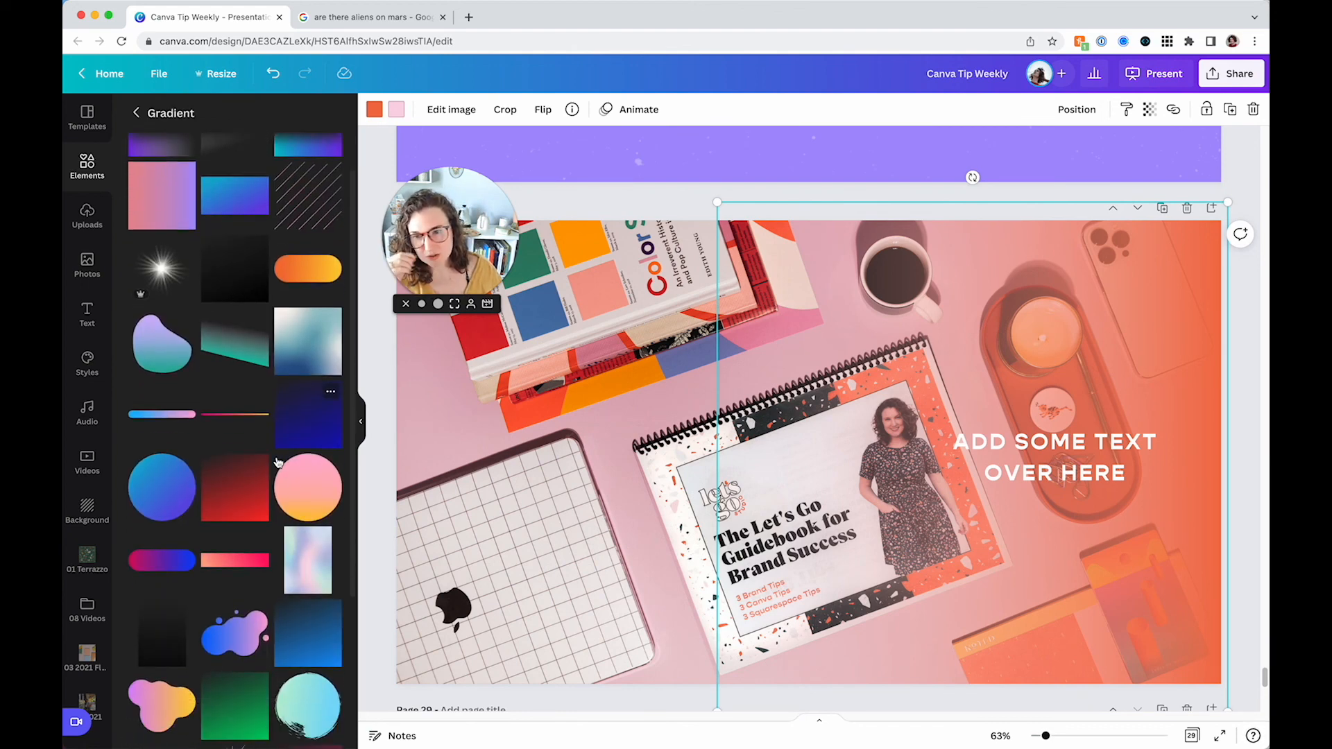